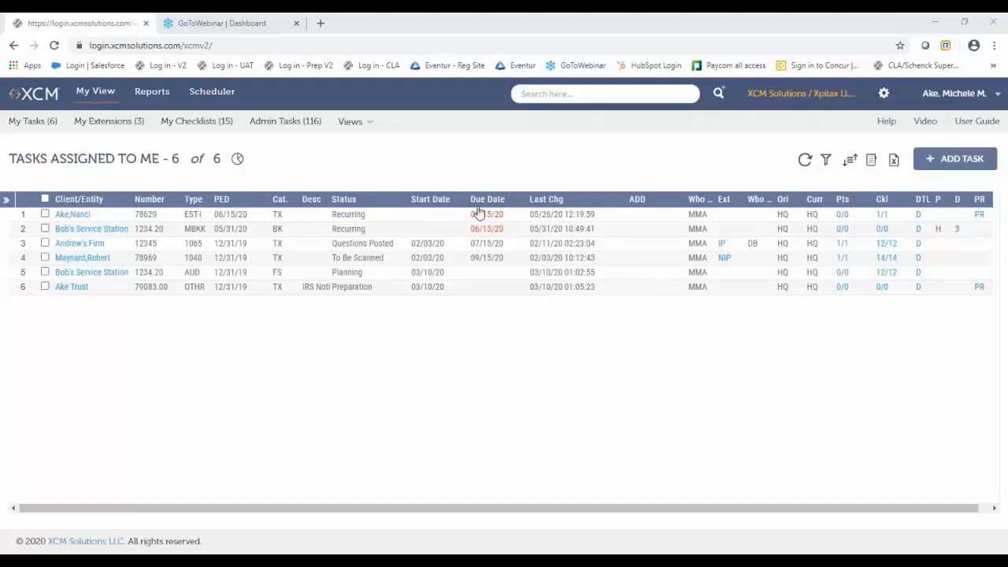
# - Open Manage Settings and Defaults from the administrator utilities and expand the section for editing role names
pyautogui.click(885, 98)
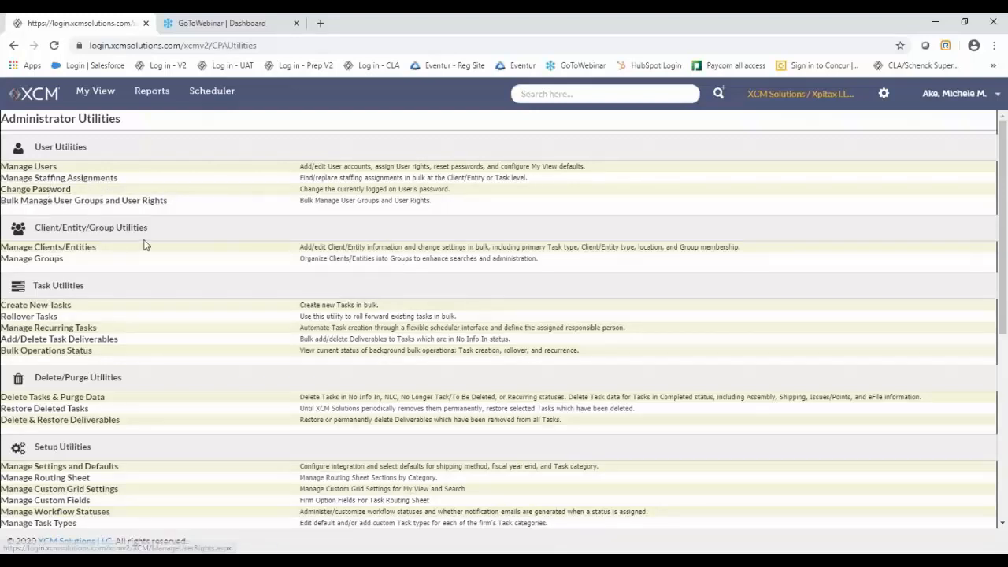
pyautogui.scroll(-2, 135, 270)
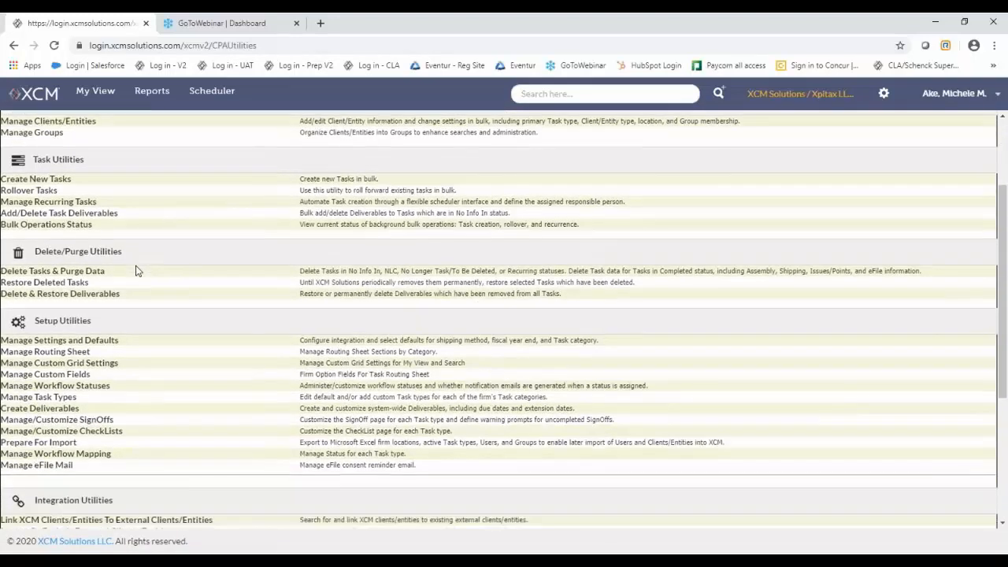
pyautogui.scroll(-1, 136, 270)
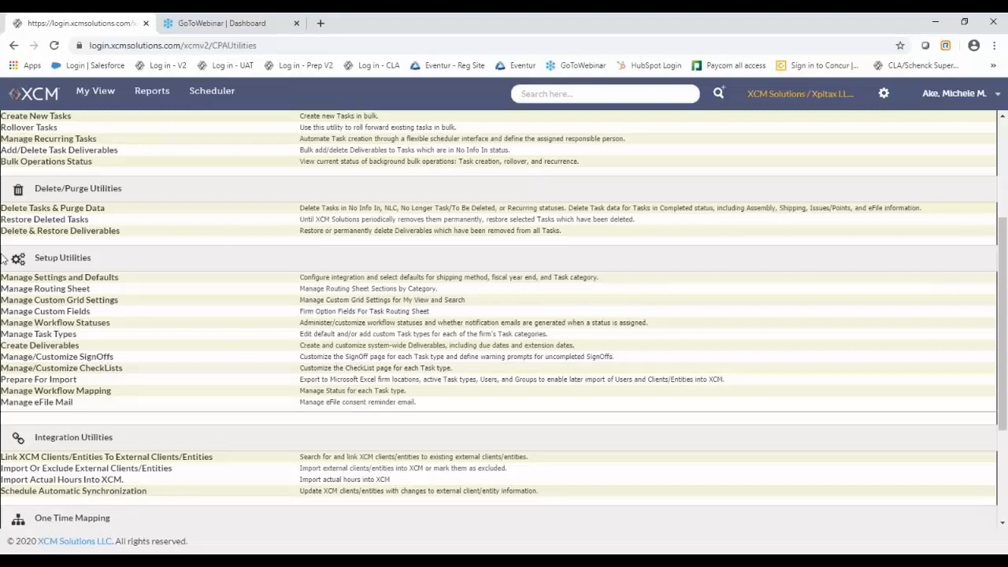
pyautogui.click(86, 283)
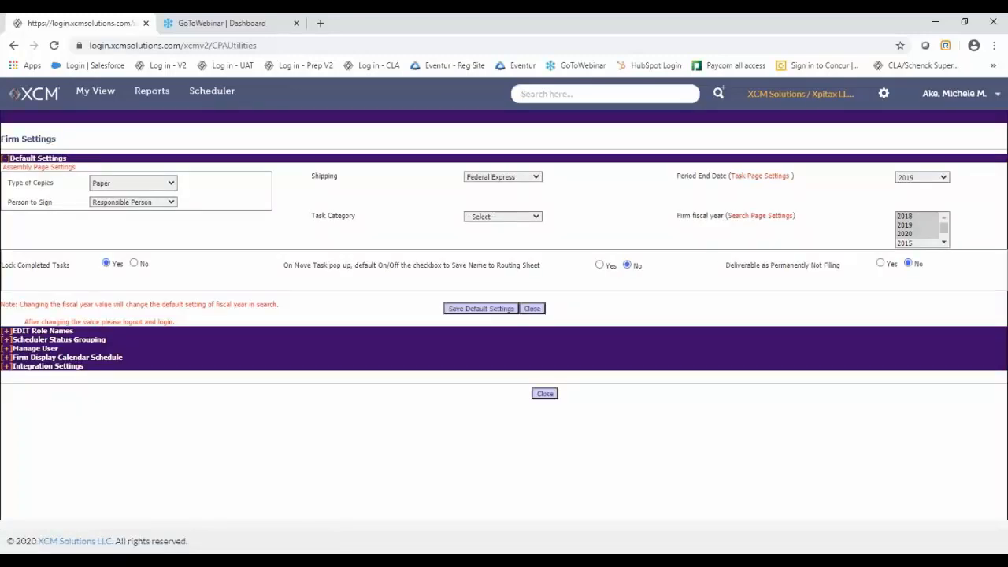
pyautogui.click(6, 331)
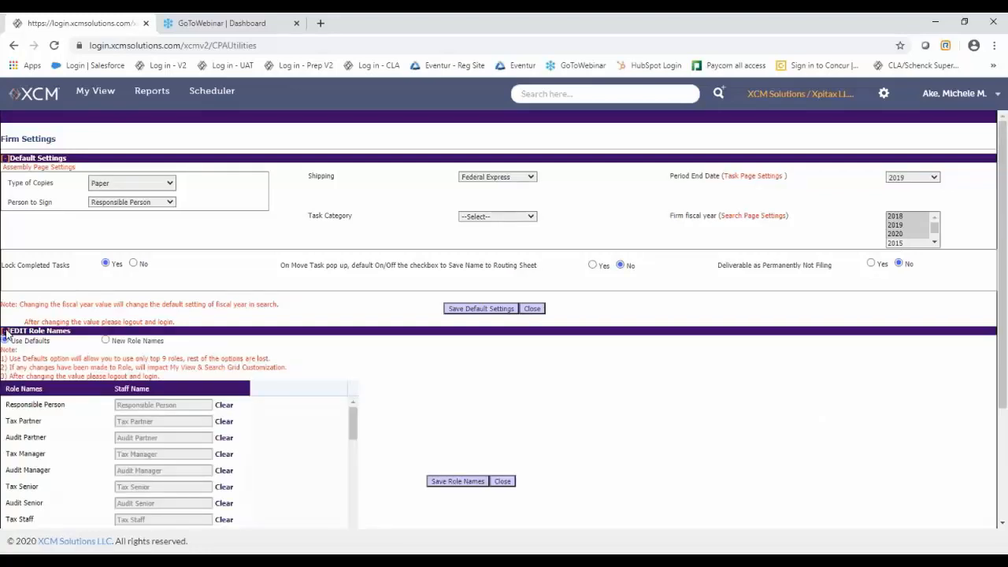
pyautogui.scroll(-3, 5, 335)
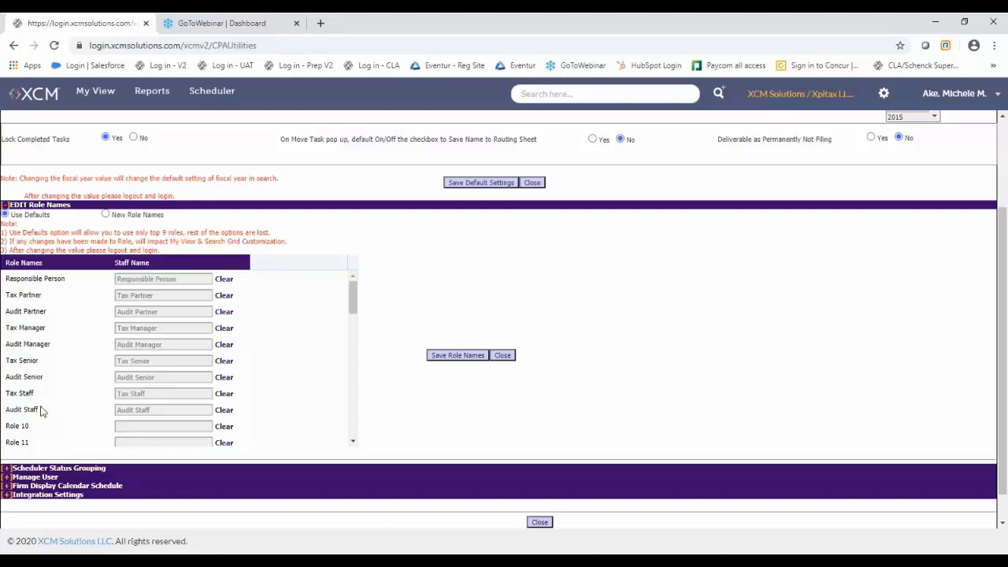
# - Switch the role names from defaults to New Role Names and enter Admin as the name for Role 10
pyautogui.click(105, 214)
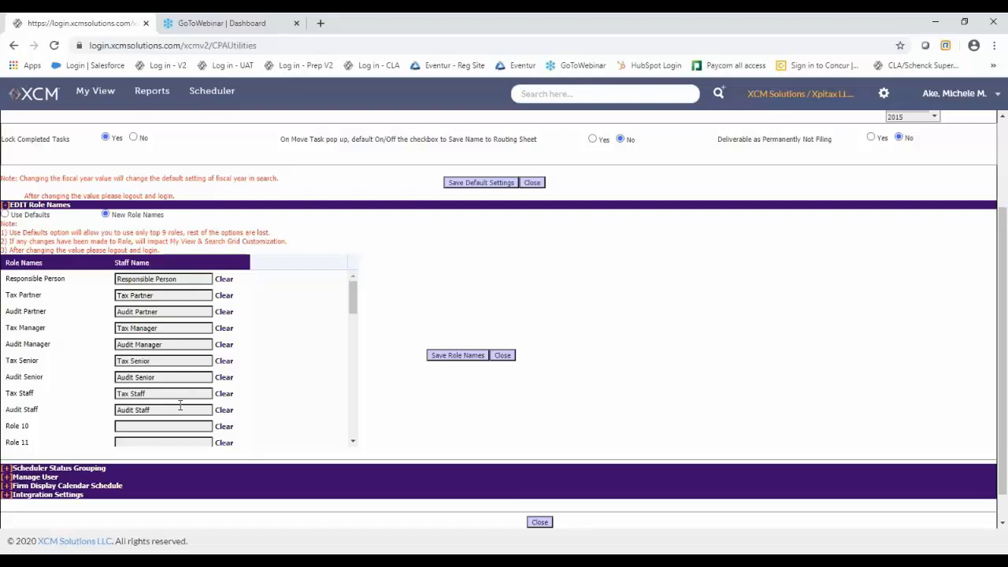
pyautogui.scroll(-1, 181, 408)
pyautogui.scroll(-3, 145, 378)
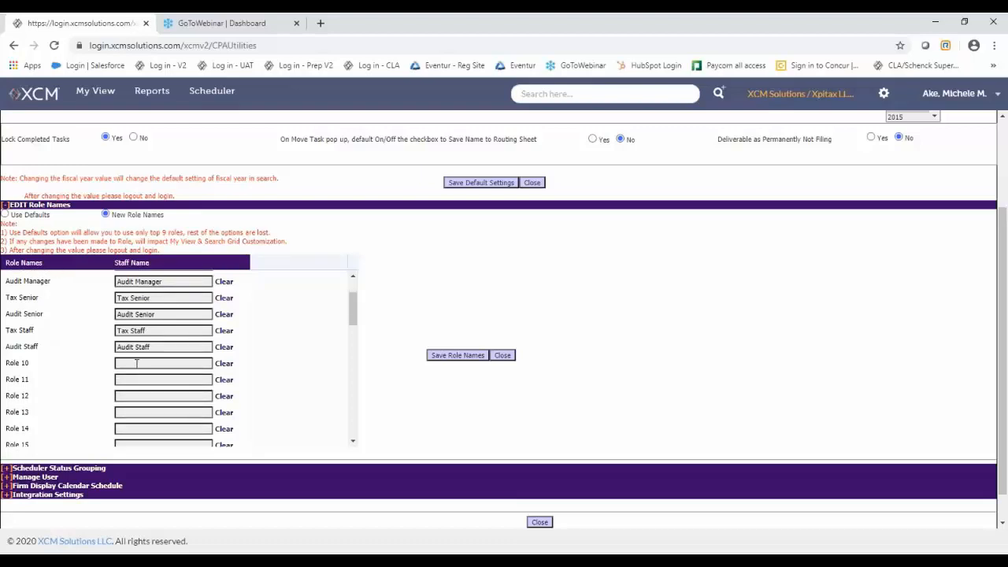
pyautogui.click(136, 363)
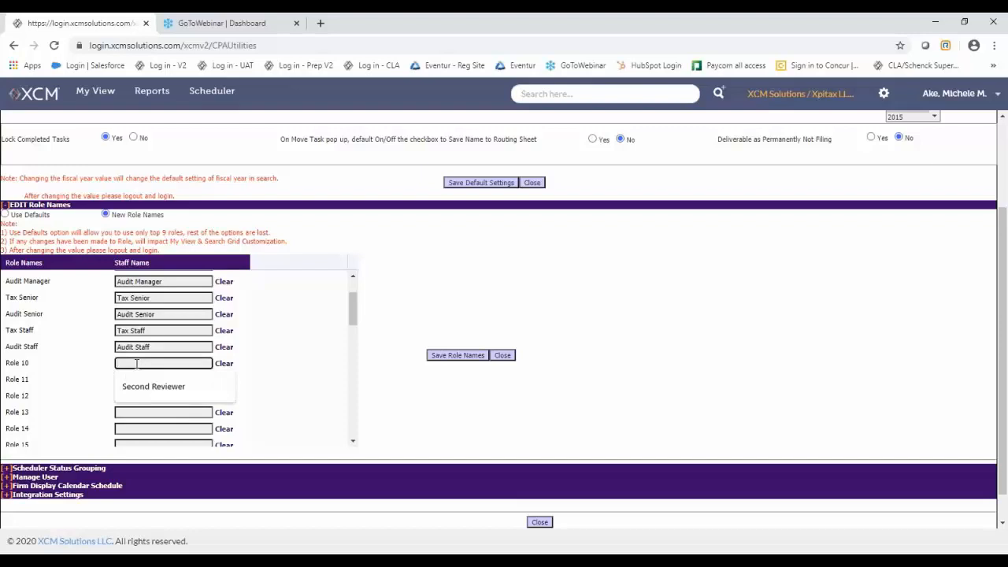
pyautogui.write('Admin')
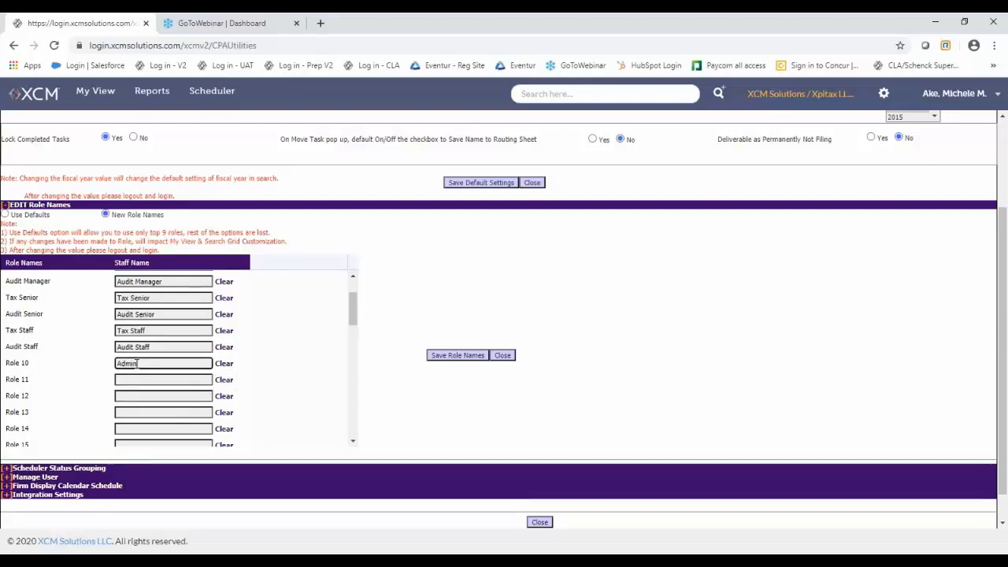
pyautogui.click(144, 379)
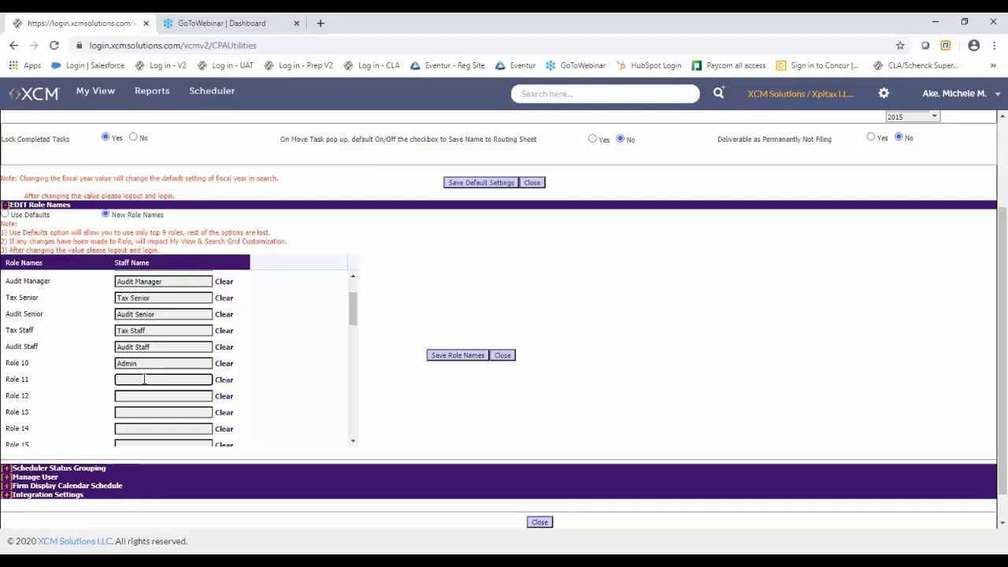
# - Replace the Responsible Person role's name with Partner and close the role names without saving
pyautogui.scroll(1, 145, 379)
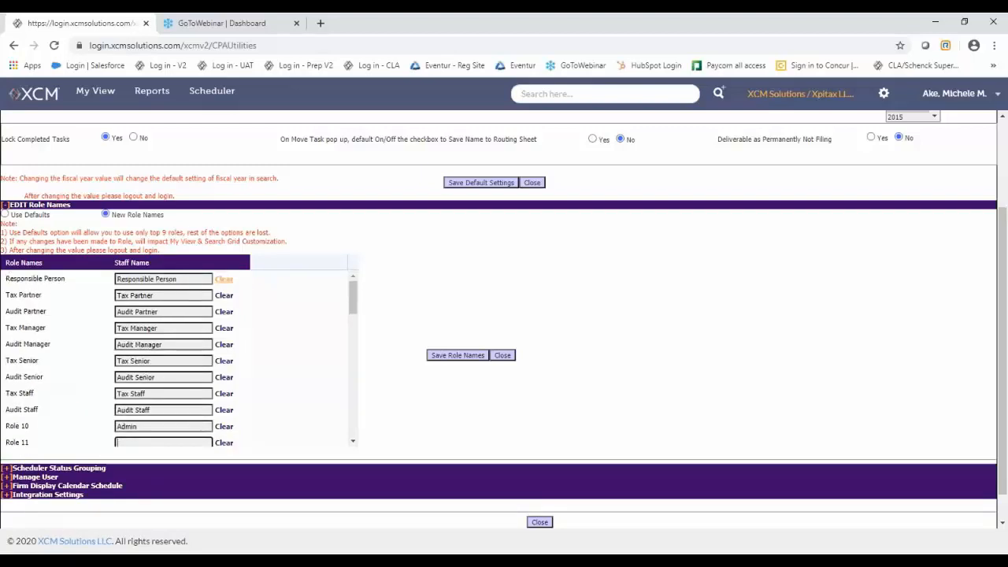
pyautogui.click(224, 279)
pyautogui.click(132, 406)
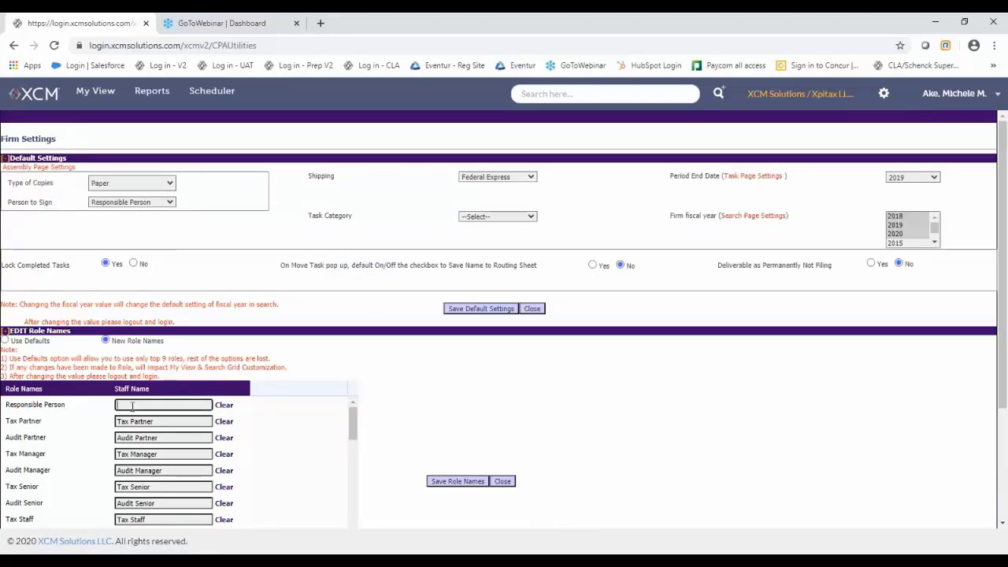
pyautogui.write('Partner')
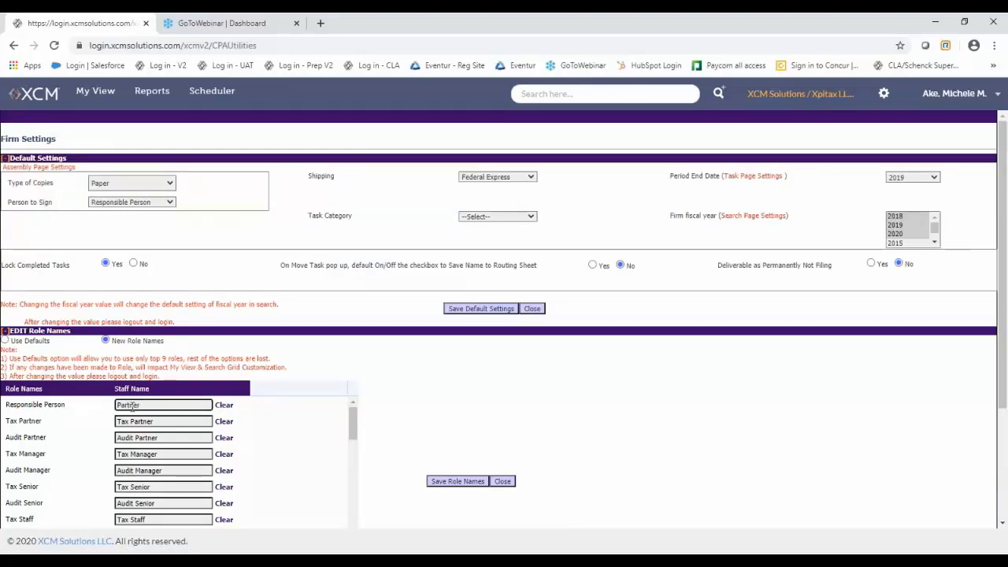
pyautogui.scroll(-4, 270, 444)
pyautogui.scroll(4, 270, 443)
pyautogui.scroll(-2, 533, 431)
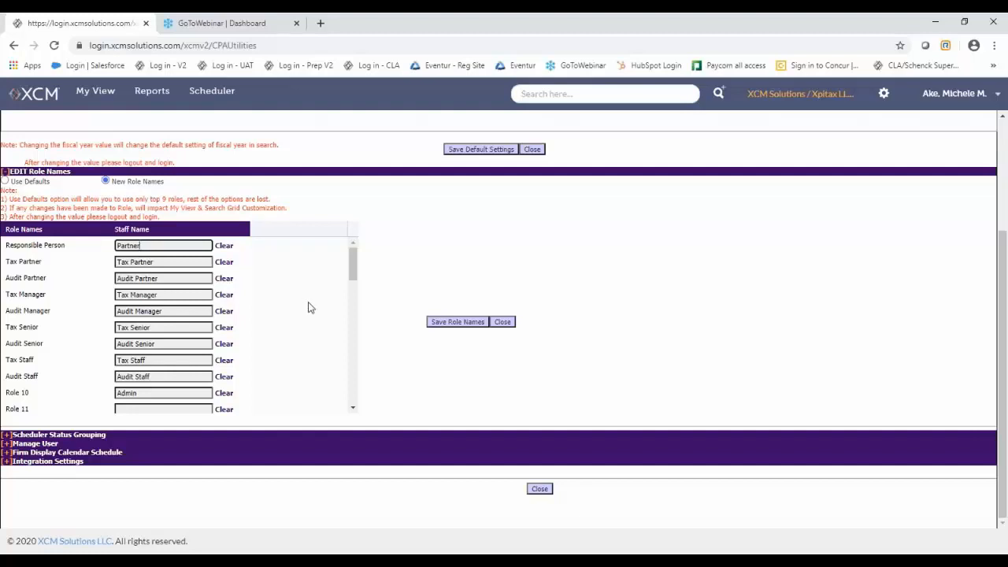
pyautogui.click(504, 323)
# - Expand the firm's integration settings and review the import systems and client/entity import options
pyautogui.scroll(-1, 142, 318)
pyautogui.scroll(-2, 79, 307)
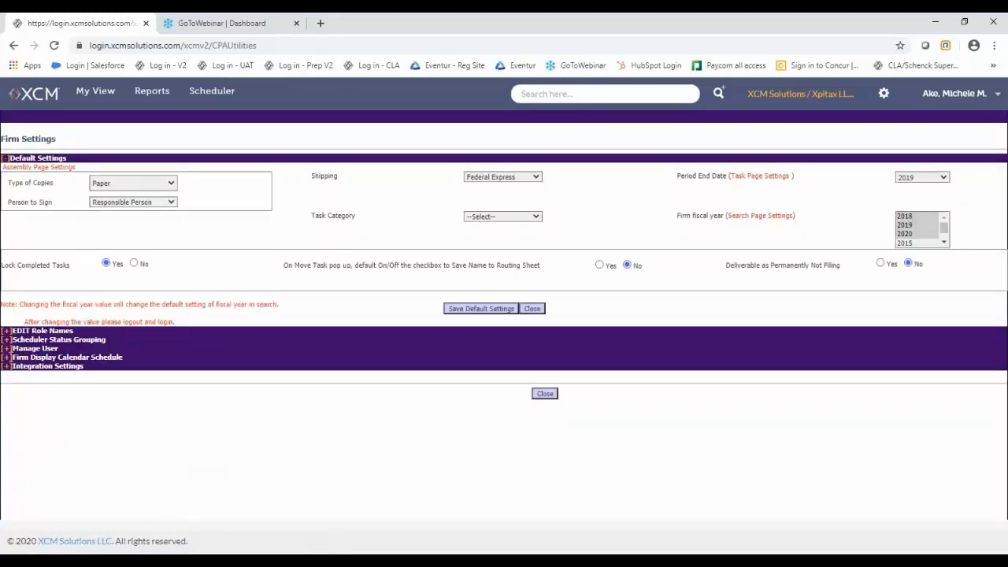
pyautogui.click(7, 366)
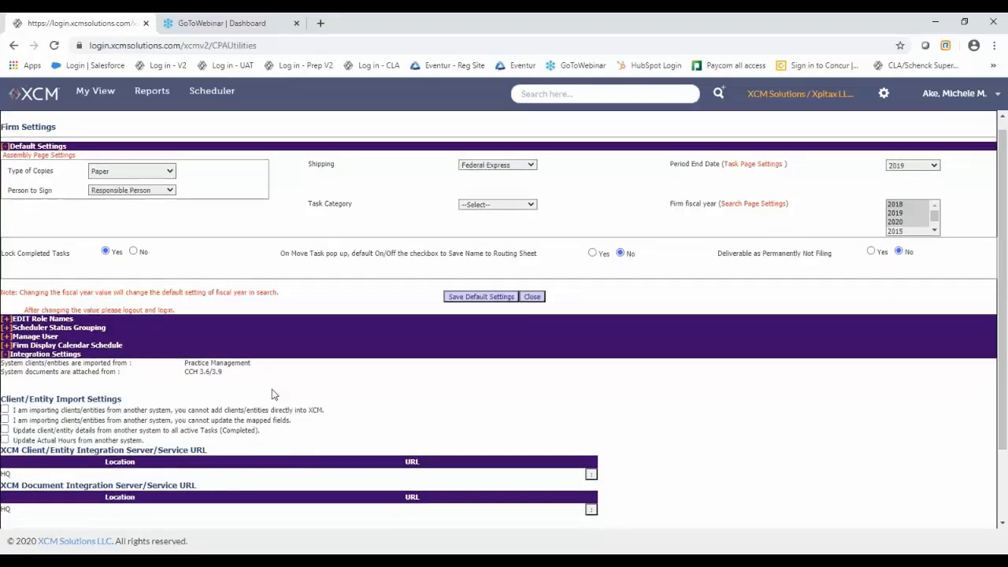
pyautogui.scroll(-2, 279, 330)
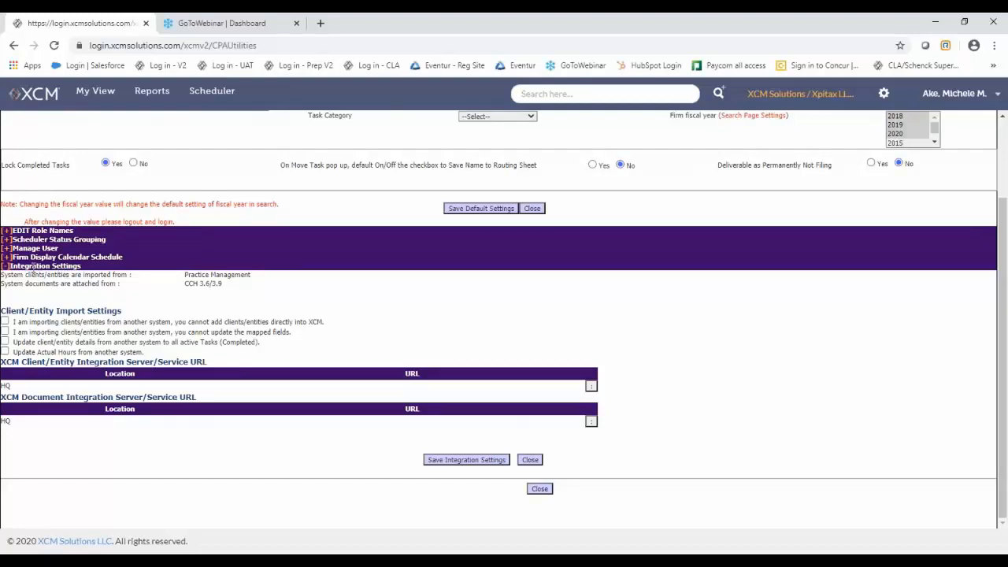
pyautogui.click(47, 275)
# - Turn each of the four client/entity import options on and back off, including the one for updating actual hours
pyautogui.click(5, 322)
pyautogui.click(6, 322)
pyautogui.click(6, 332)
pyautogui.click(5, 332)
pyautogui.click(5, 342)
pyautogui.click(5, 342)
pyautogui.click(5, 352)
pyautogui.click(5, 352)
# - Return to the administrator utilities, open Manage Routing Sheet, and check the category choices while keeping Tax
pyautogui.click(886, 94)
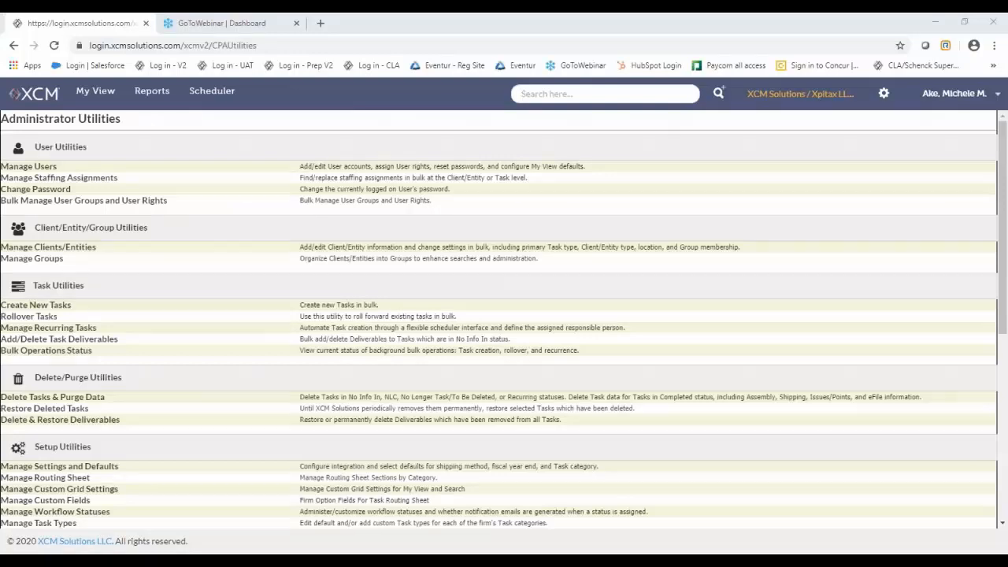
pyautogui.click(58, 478)
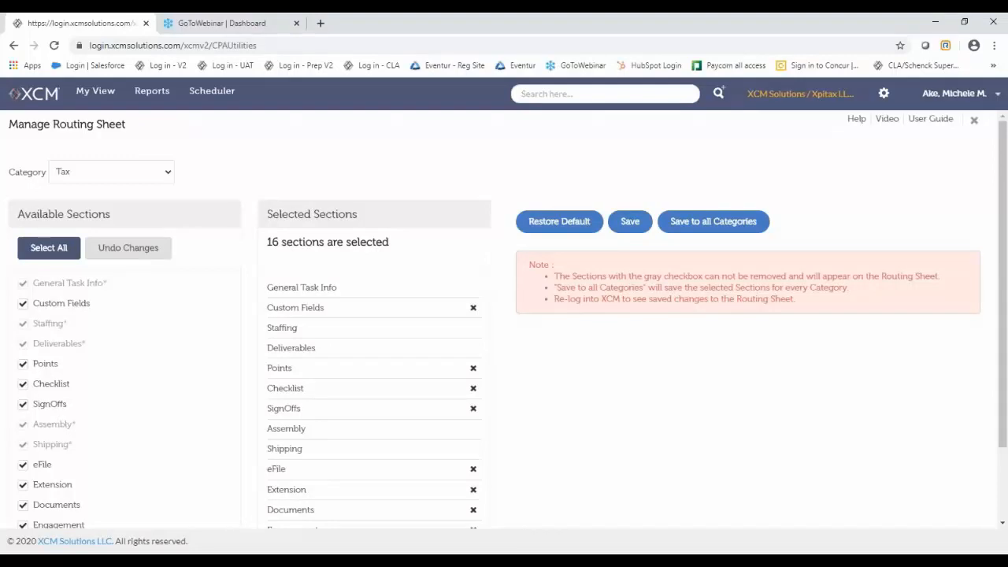
pyautogui.click(168, 174)
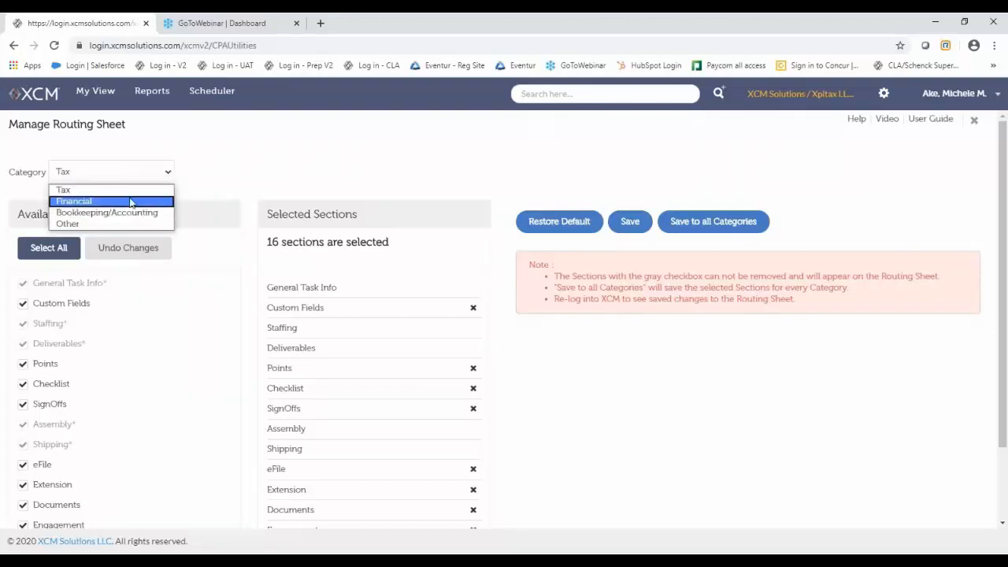
pyautogui.click(152, 171)
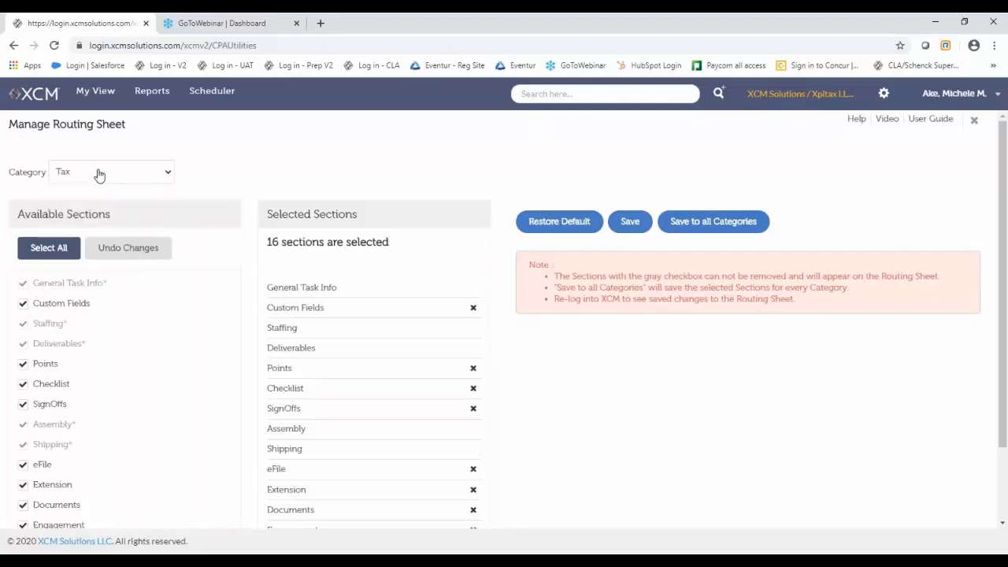
# - Remove the Engagement section from the Tax category's routing sheet and save it for that category only
pyautogui.scroll(-2, 97, 173)
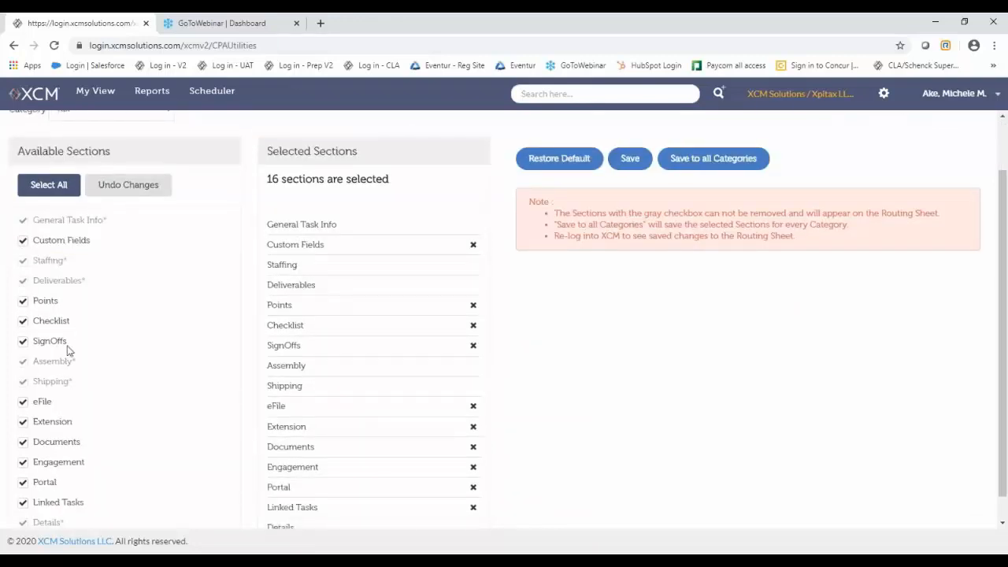
pyautogui.click(24, 465)
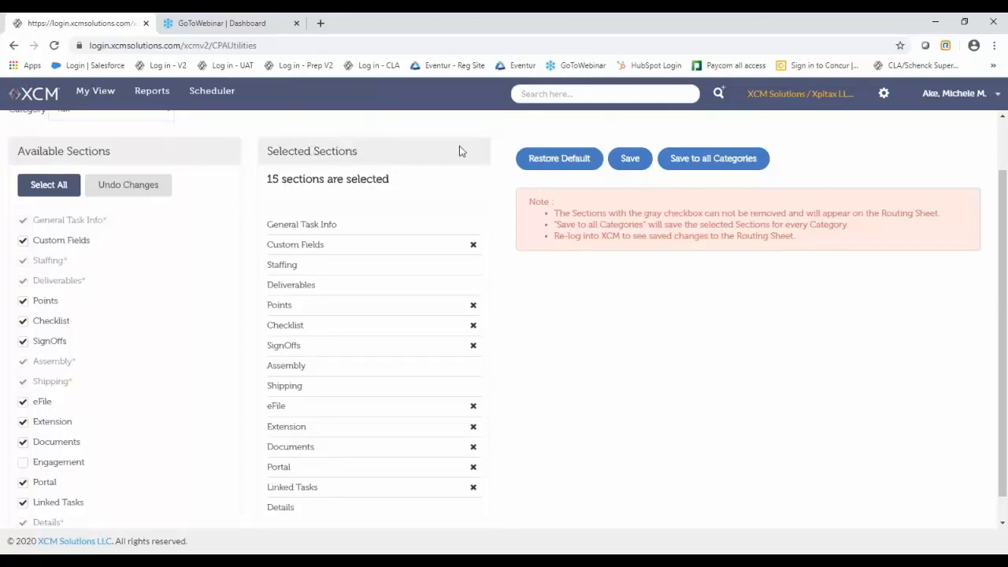
pyautogui.click(630, 158)
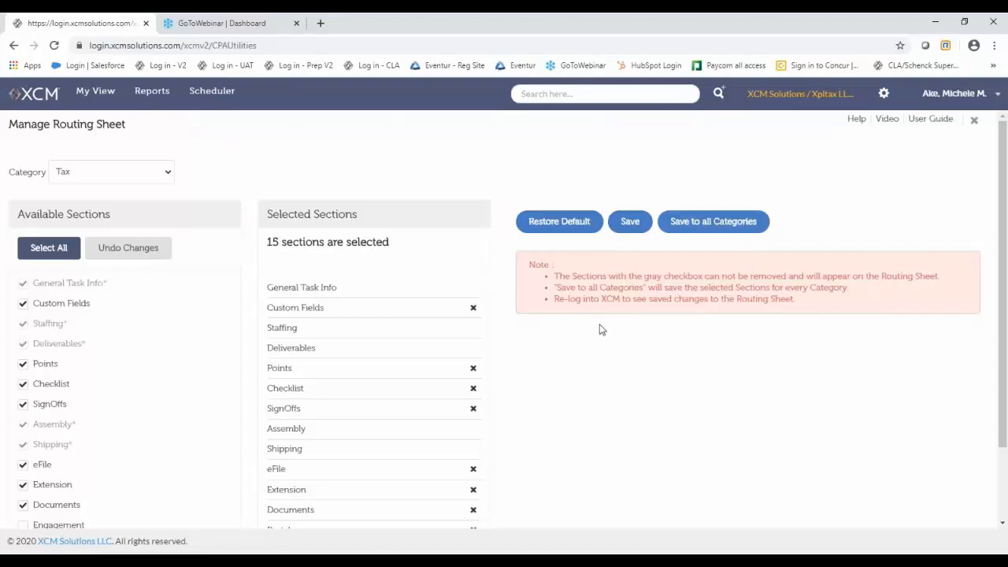
pyautogui.scroll(-1, 601, 330)
pyautogui.scroll(-1, 601, 329)
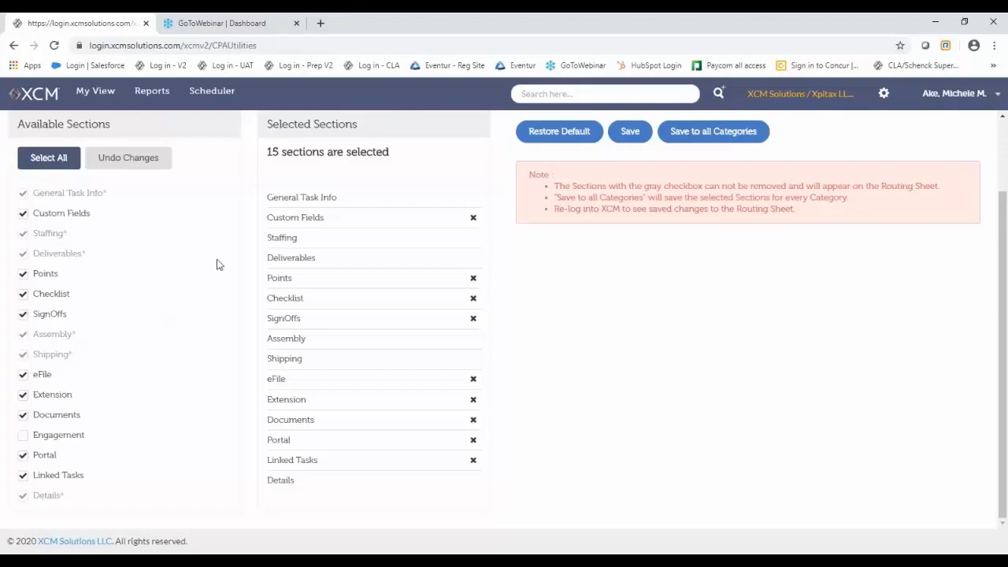
pyautogui.scroll(2, 173, 266)
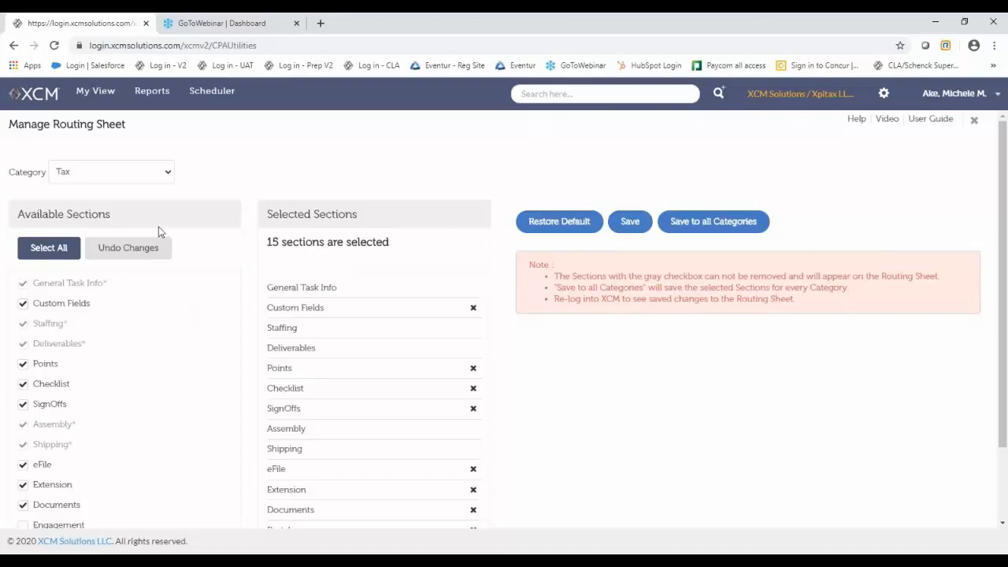
# - Switch the routing sheet to the Financial category and deselect its eFile section
pyautogui.click(166, 175)
pyautogui.click(98, 202)
pyautogui.scroll(-2, 119, 236)
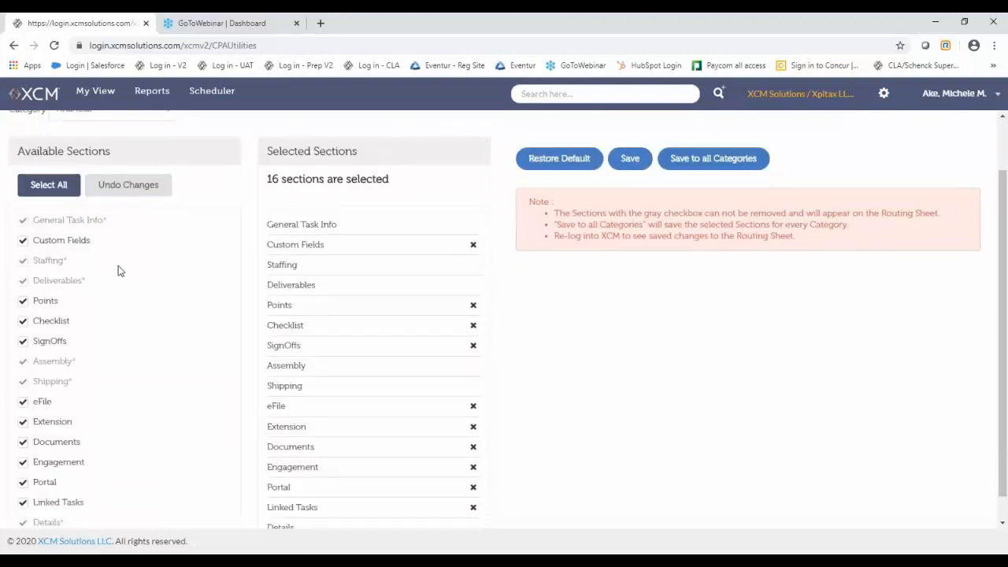
pyautogui.scroll(2, 119, 270)
pyautogui.scroll(-3, 118, 270)
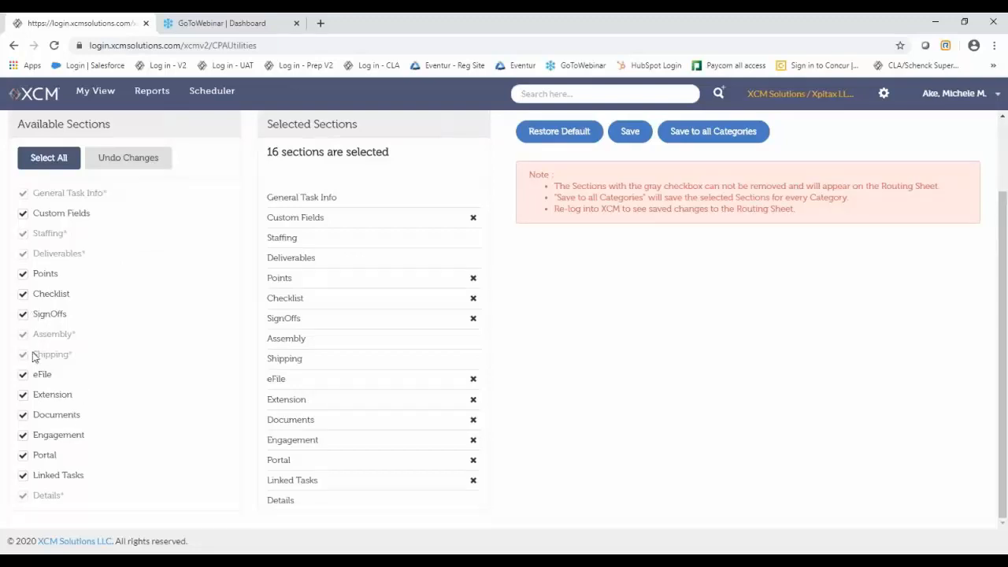
pyautogui.click(22, 375)
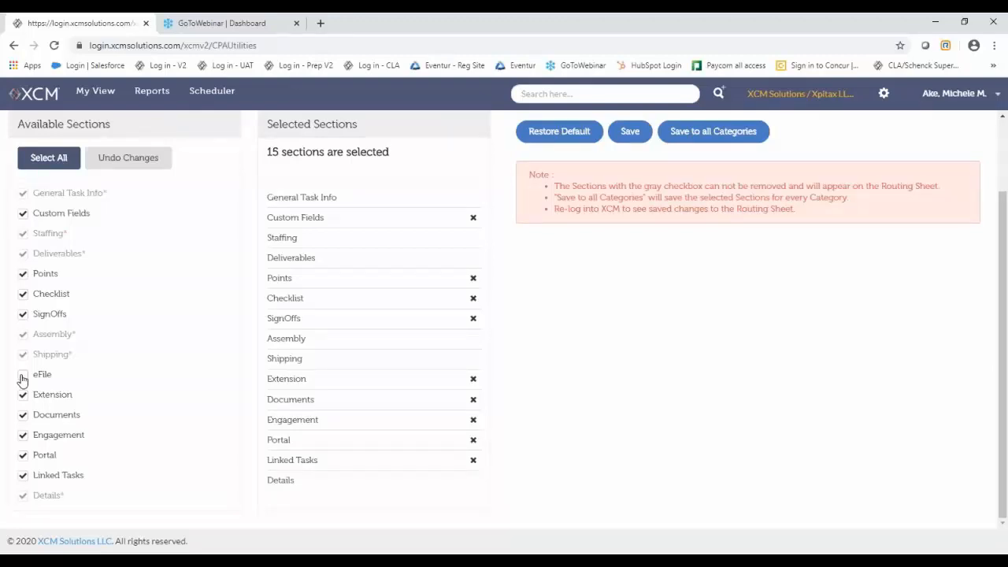
pyautogui.scroll(2, 575, 337)
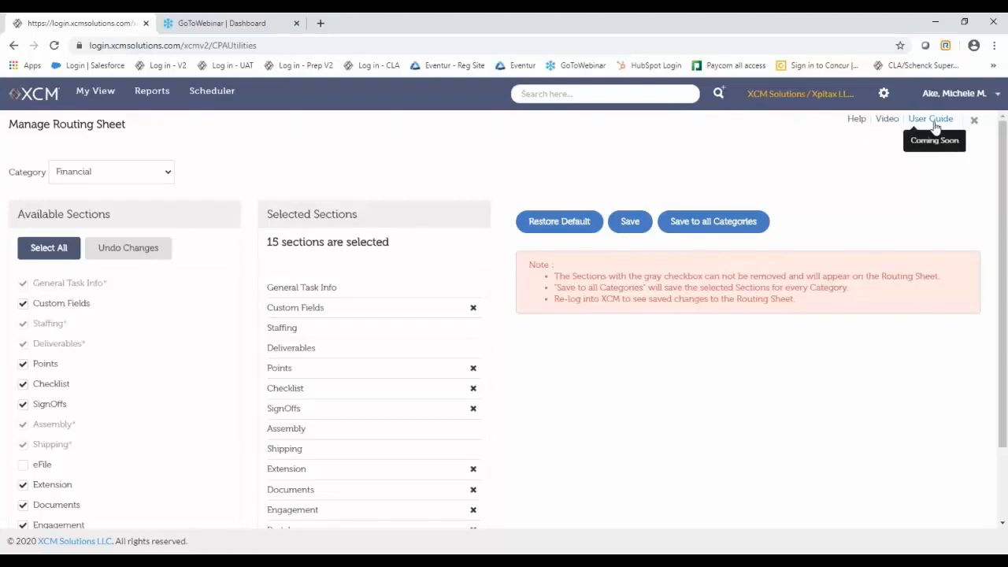
# - Open Manage Custom Grid Settings from the administrator utilities and review the available columns for My View
pyautogui.click(883, 94)
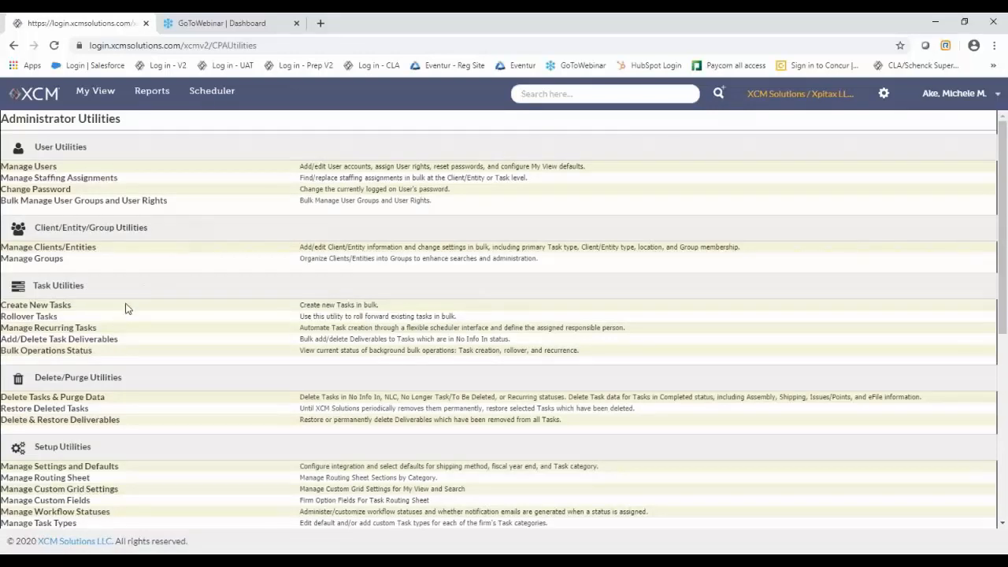
pyautogui.scroll(-1, 95, 388)
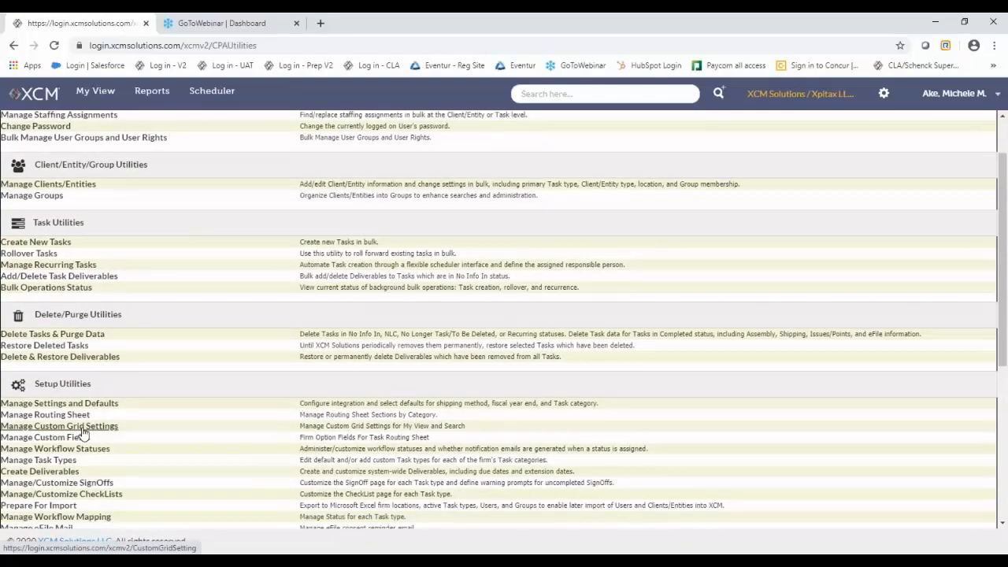
pyautogui.click(83, 426)
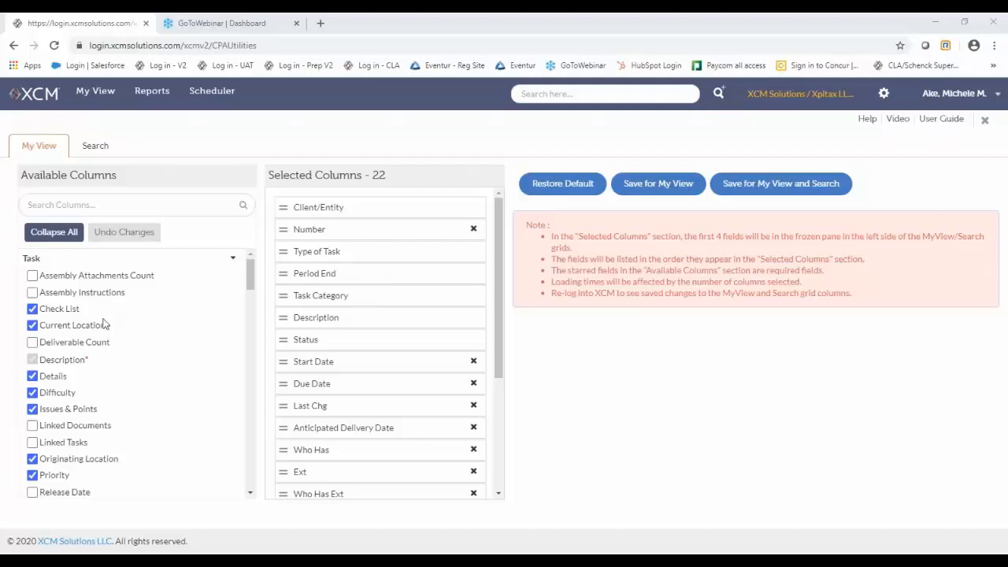
pyautogui.scroll(-2, 175, 337)
pyautogui.scroll(-3, 175, 337)
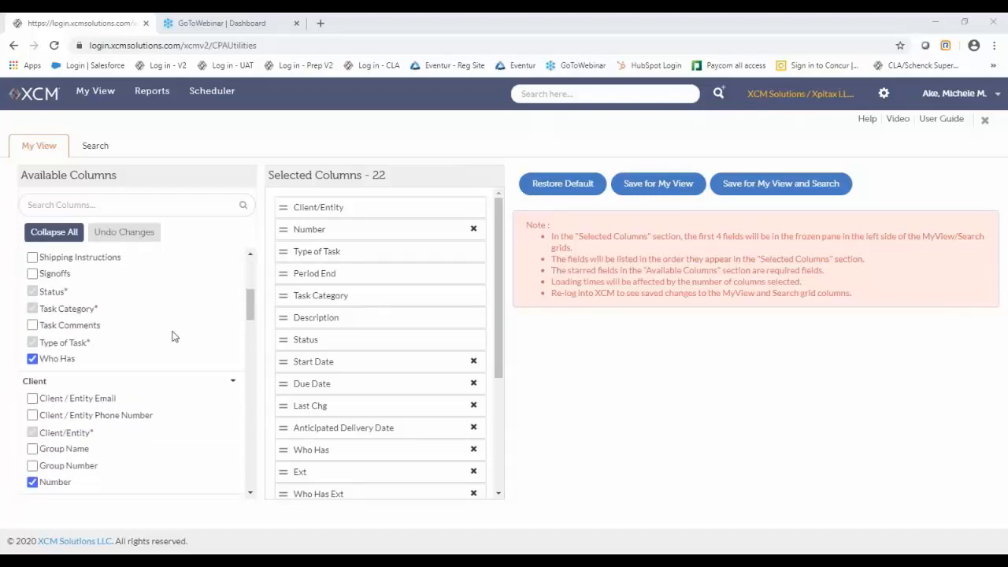
pyautogui.scroll(-3, 175, 337)
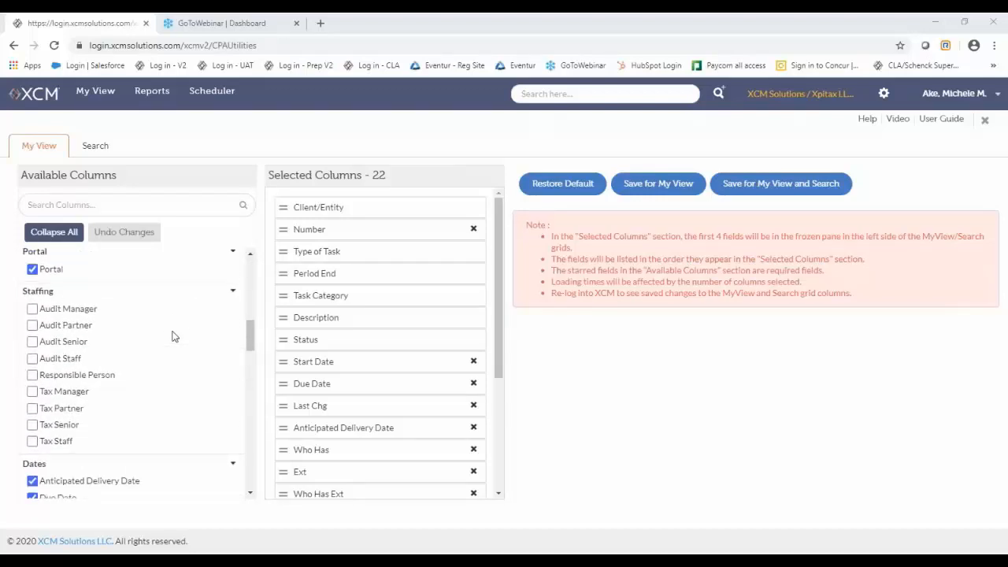
pyautogui.scroll(-3, 175, 337)
pyautogui.scroll(6, 175, 337)
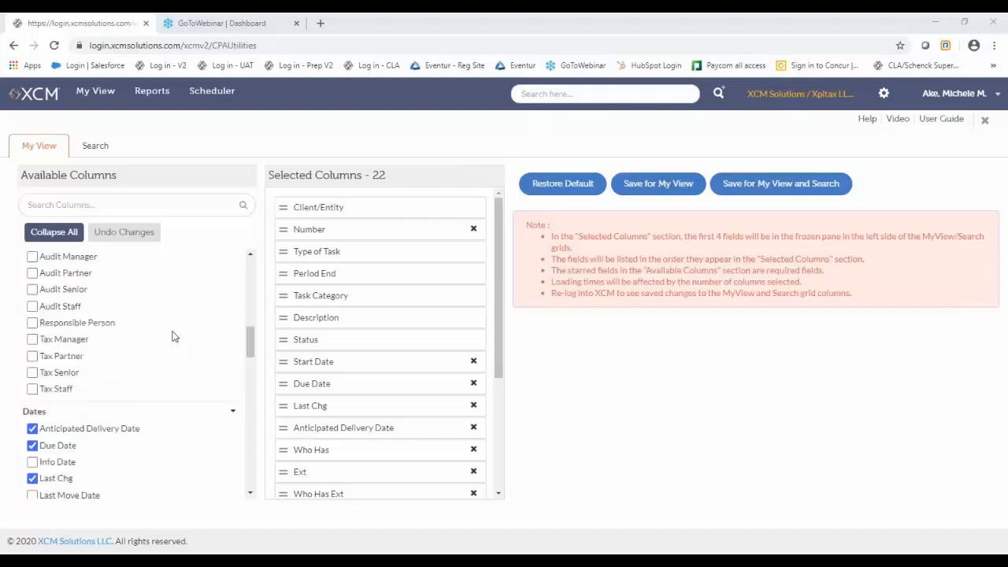
pyautogui.scroll(3, 175, 337)
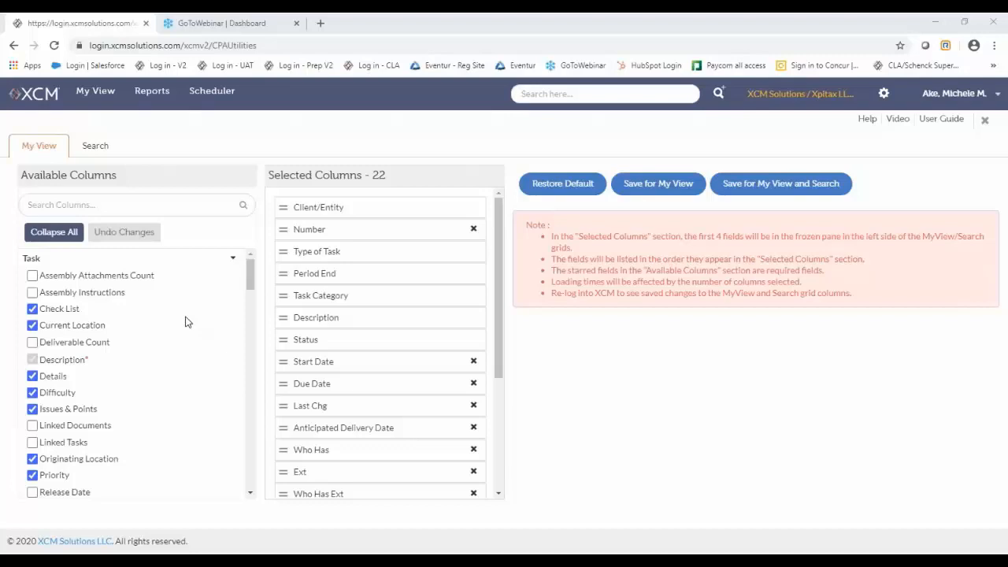
# - Add the Linked Documents column to the My View grid and place it between Anticipated Delivery Date and Who Has
pyautogui.click(32, 425)
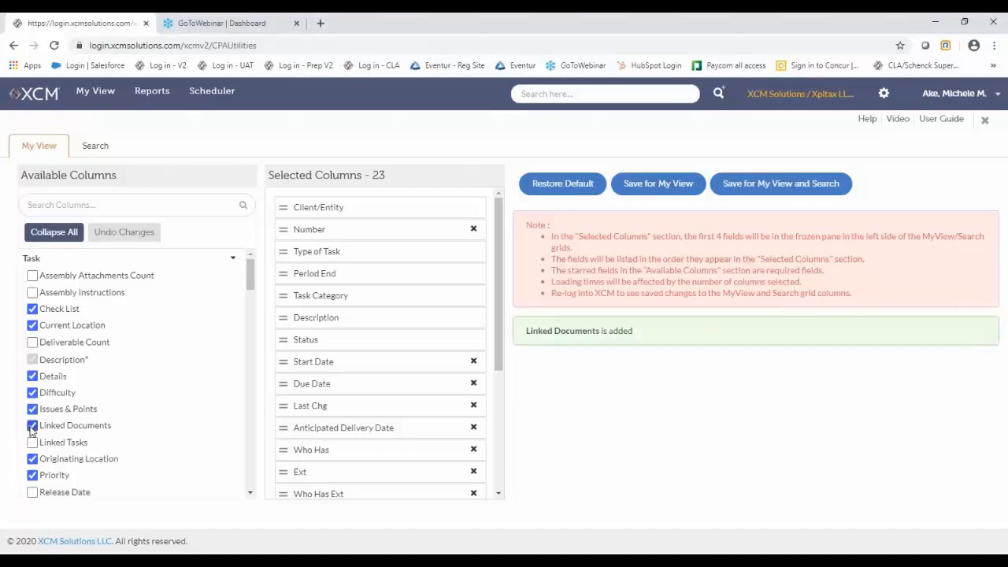
pyautogui.scroll(-1, 361, 326)
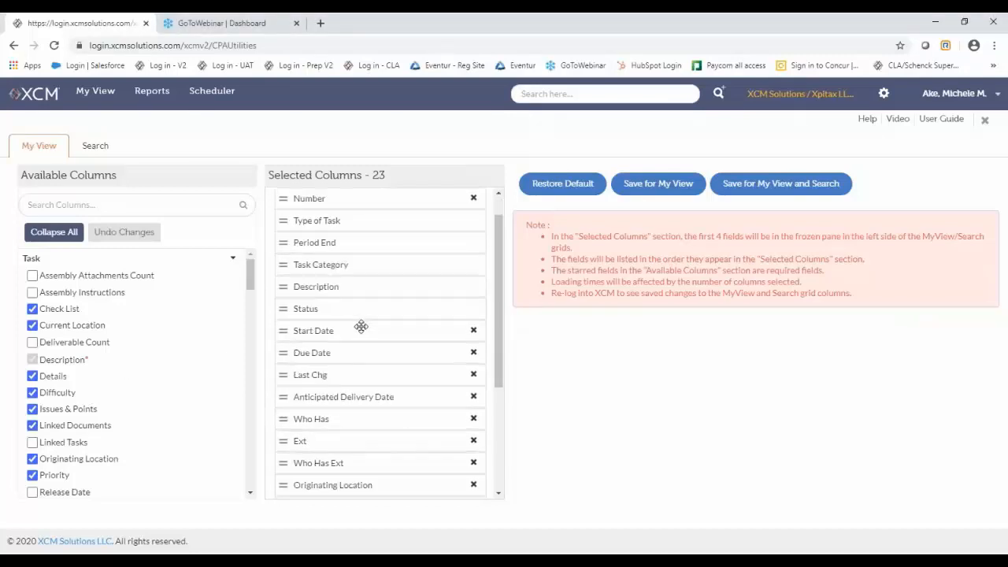
pyautogui.scroll(-3, 360, 326)
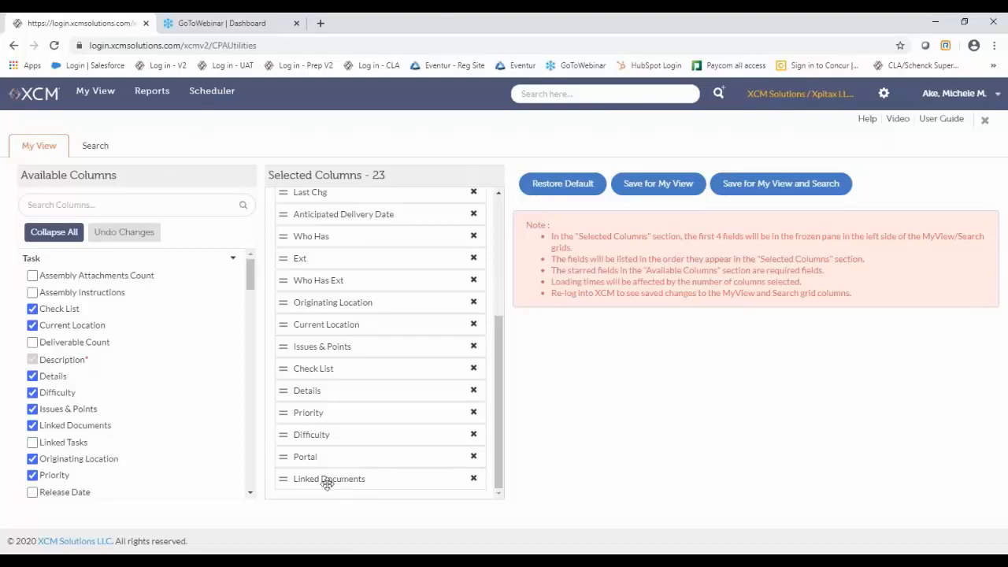
pyautogui.moveTo(326, 482); pyautogui.dragTo(319, 238)
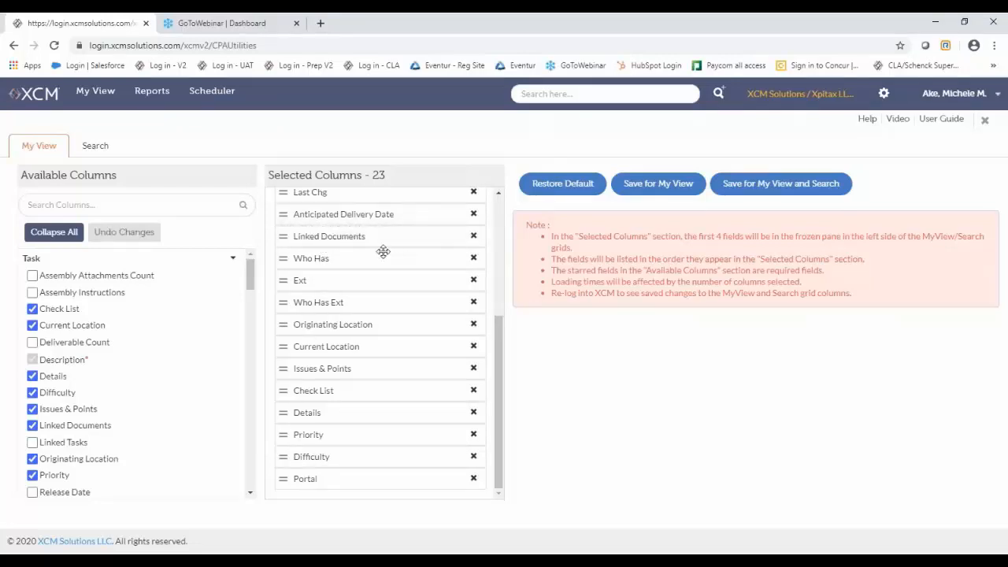
pyautogui.scroll(5, 383, 251)
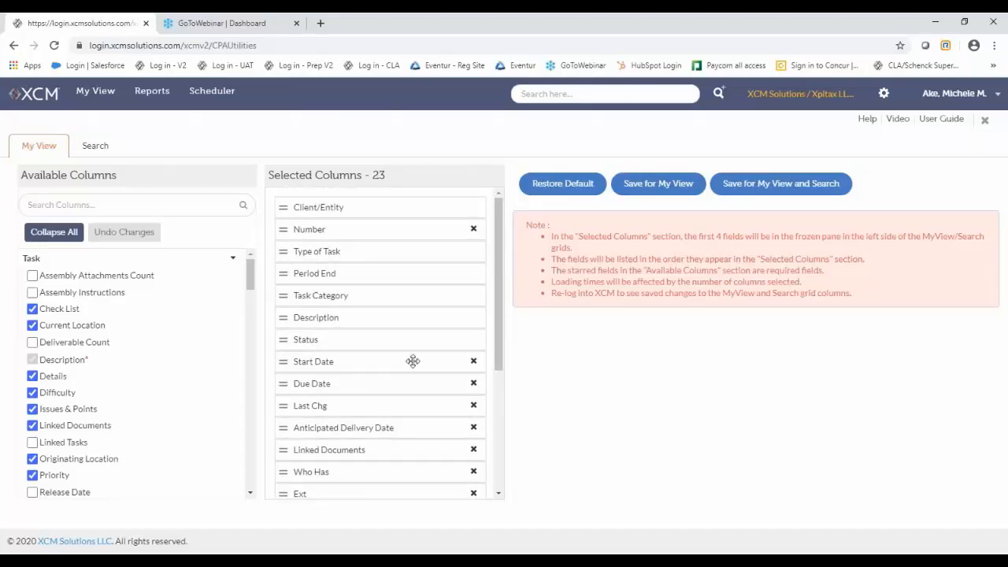
# - Remove the Start Date column from the selected My View columns
pyautogui.click(474, 363)
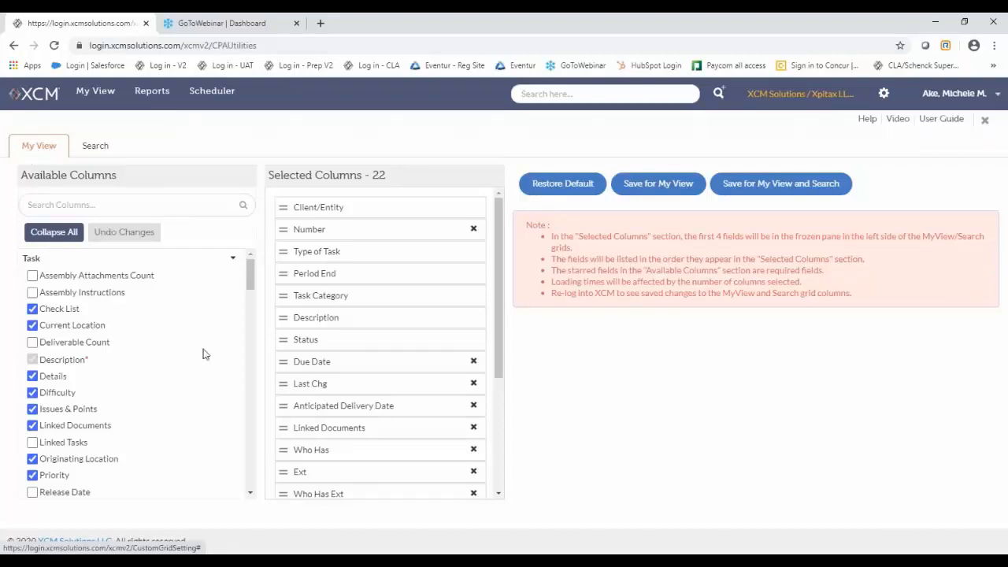
pyautogui.click(644, 185)
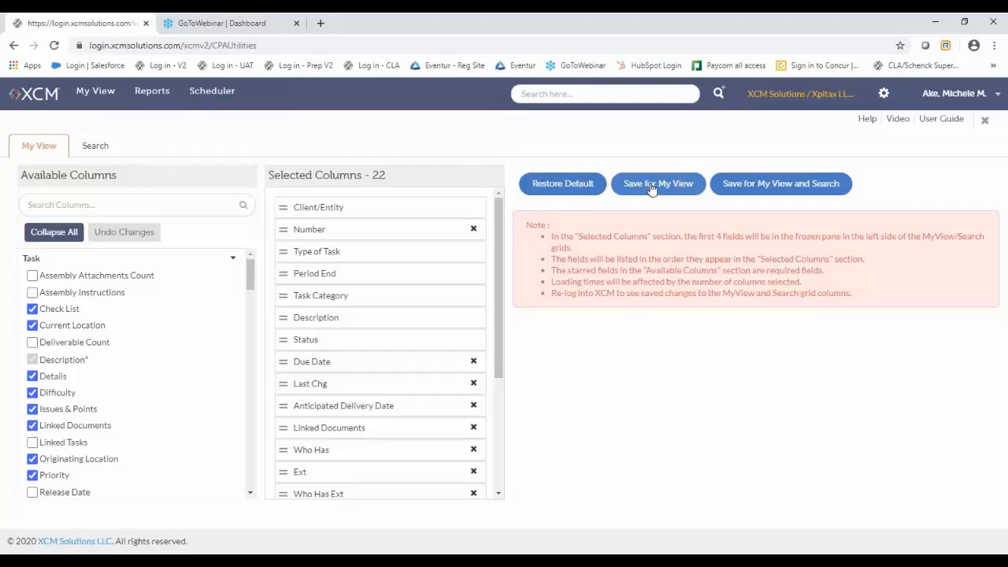
pyautogui.click(757, 190)
# - For the Search grid, filter the columns by "re", add Report Date and place it between Who Has and Ext
pyautogui.click(94, 148)
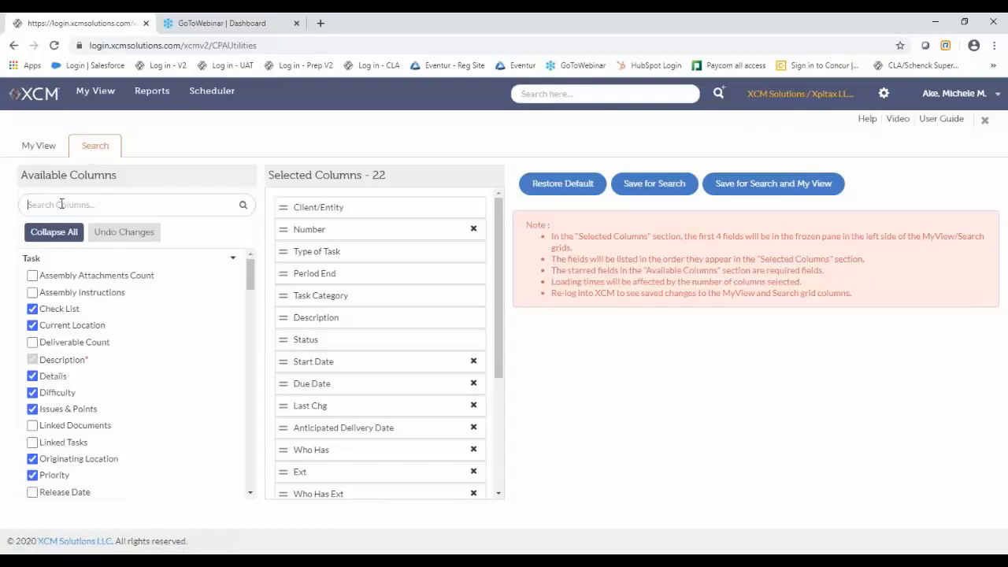
pyautogui.write('rev')
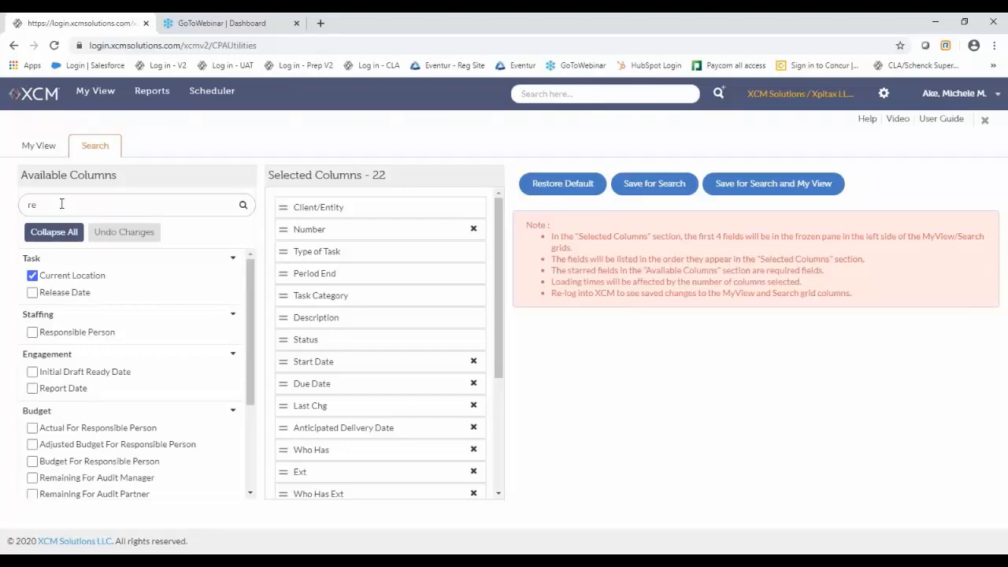
pyautogui.click(33, 389)
pyautogui.scroll(-3, 376, 404)
pyautogui.moveTo(341, 478); pyautogui.dragTo(348, 256)
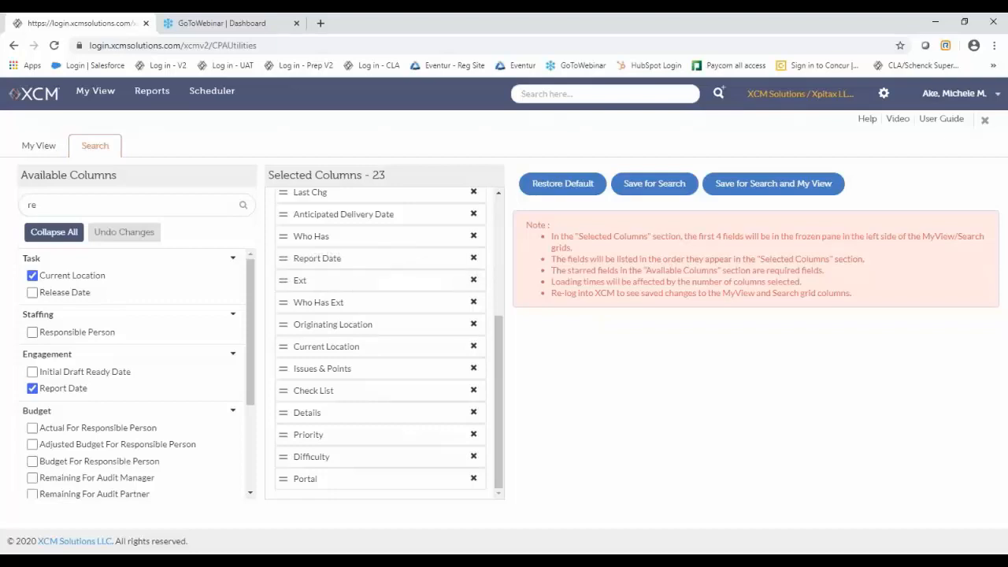
pyautogui.scroll(5, 348, 257)
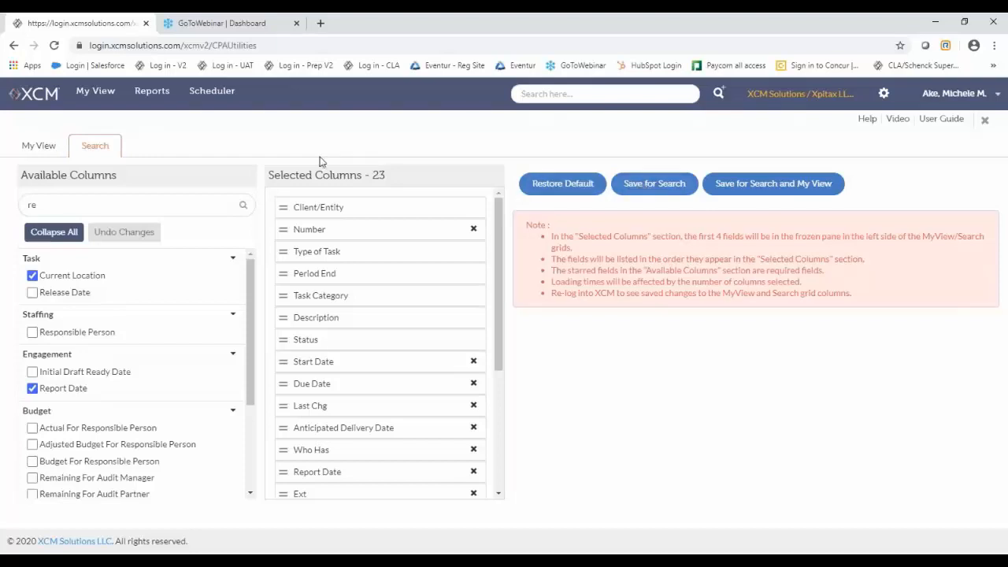
pyautogui.click(32, 149)
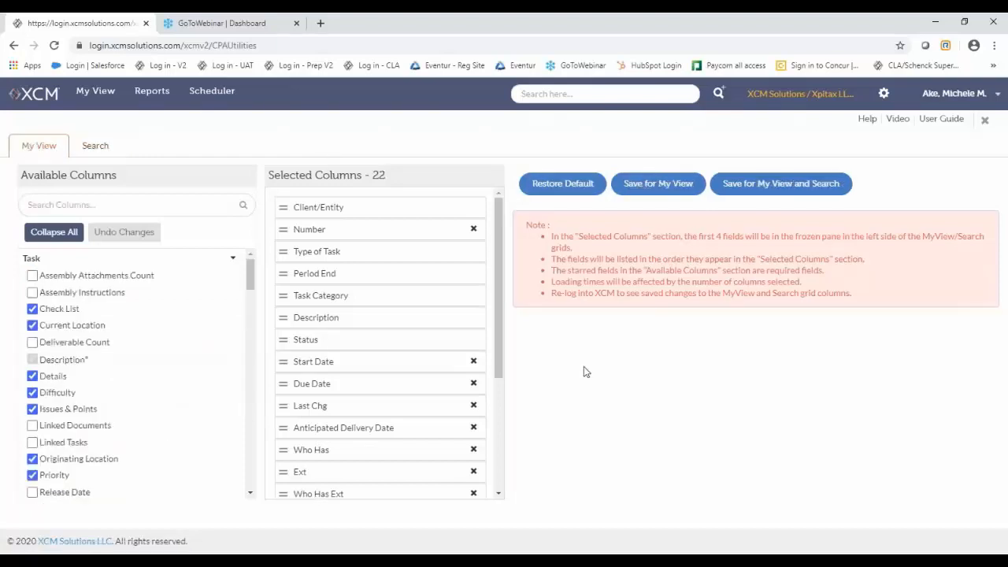
# - Return to the administrator utilities and open Manage Custom Fields to view the field list
pyautogui.click(884, 96)
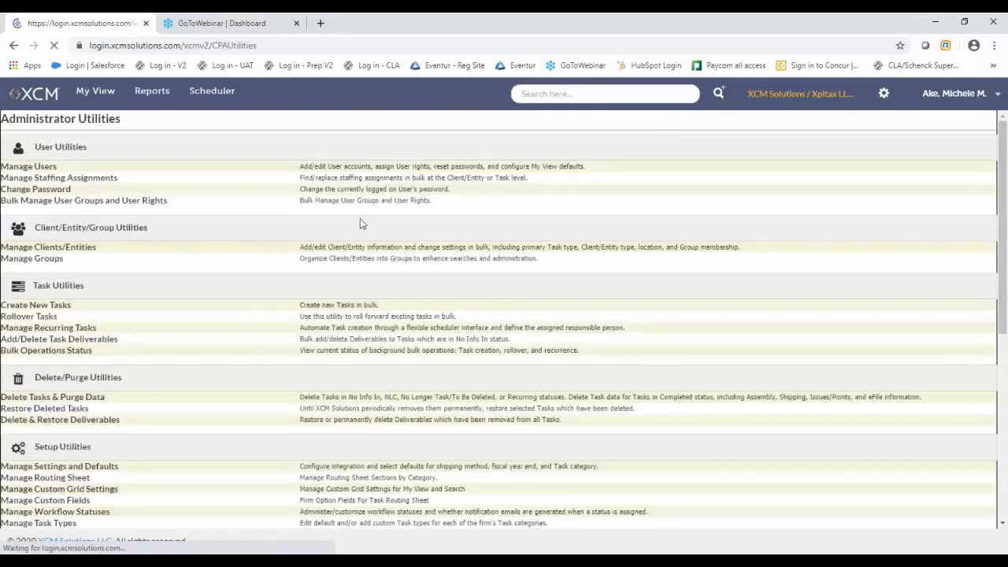
pyautogui.scroll(-3, 106, 254)
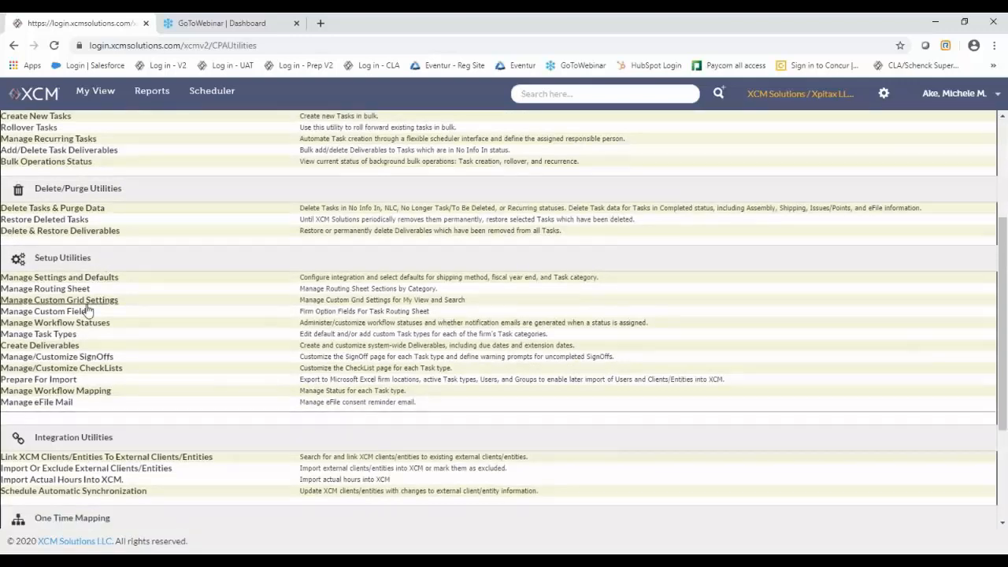
pyautogui.click(37, 313)
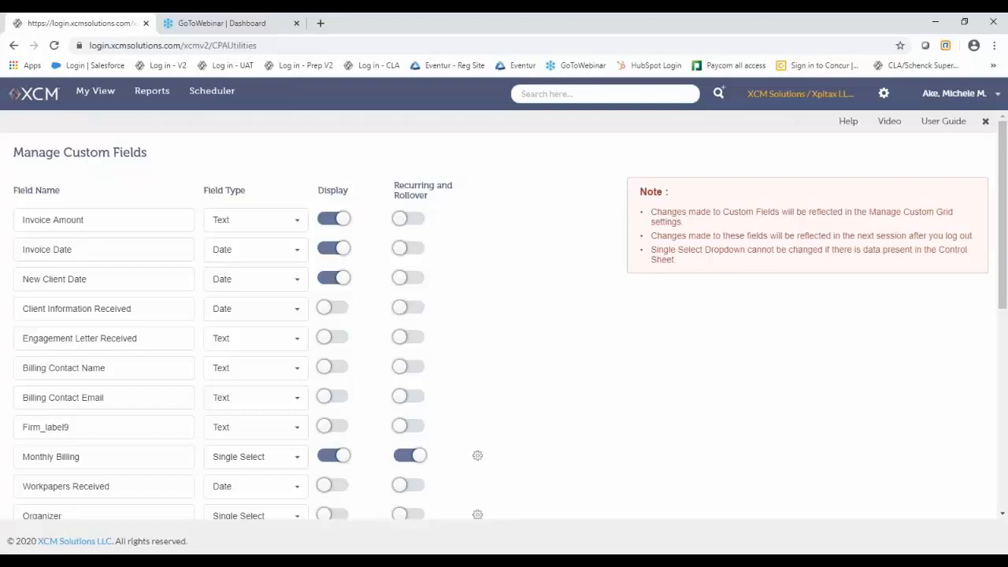
# - Revisit the Manage Routing Sheet utility and the Manage Custom Grid Settings utility
pyautogui.click(883, 94)
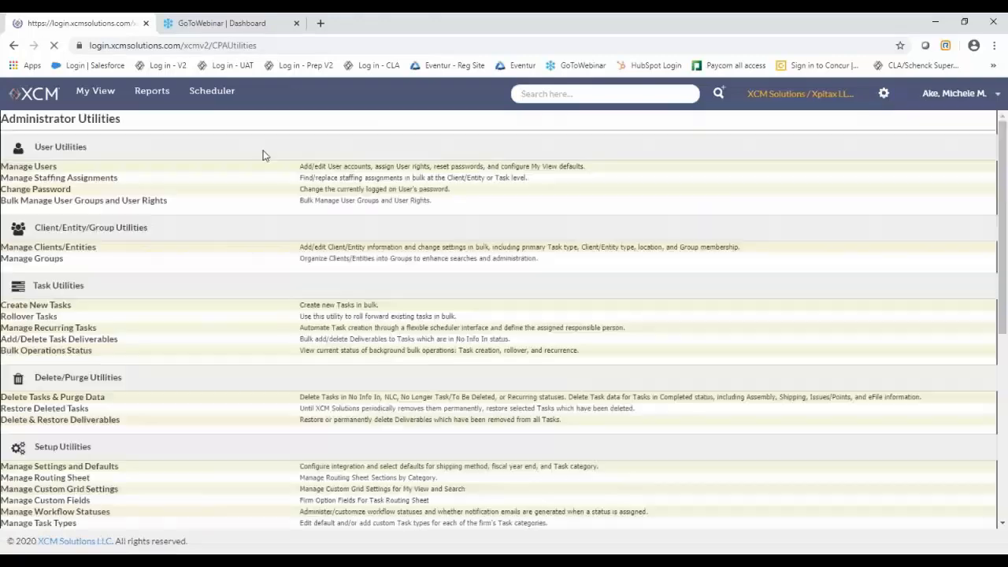
pyautogui.click(49, 478)
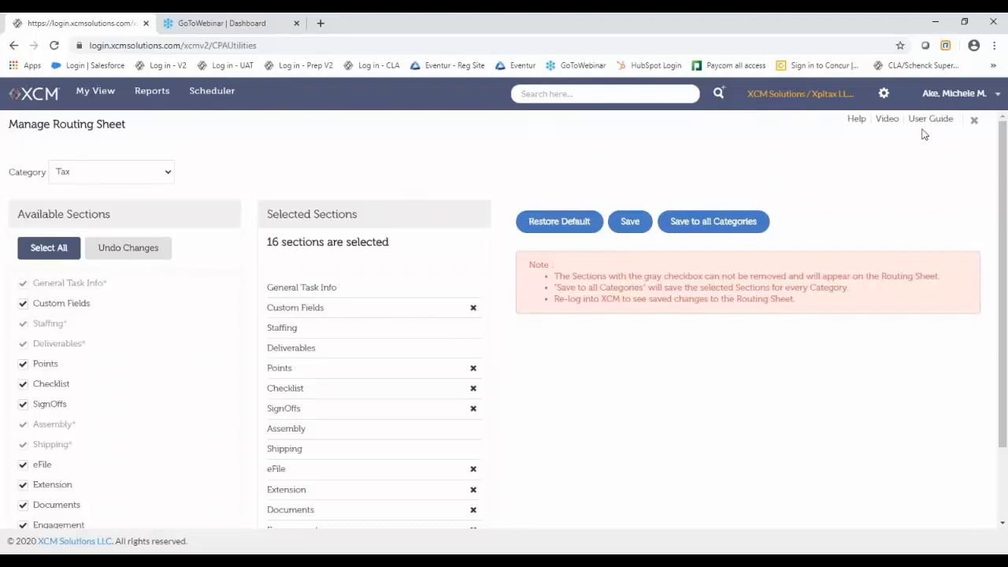
pyautogui.click(882, 94)
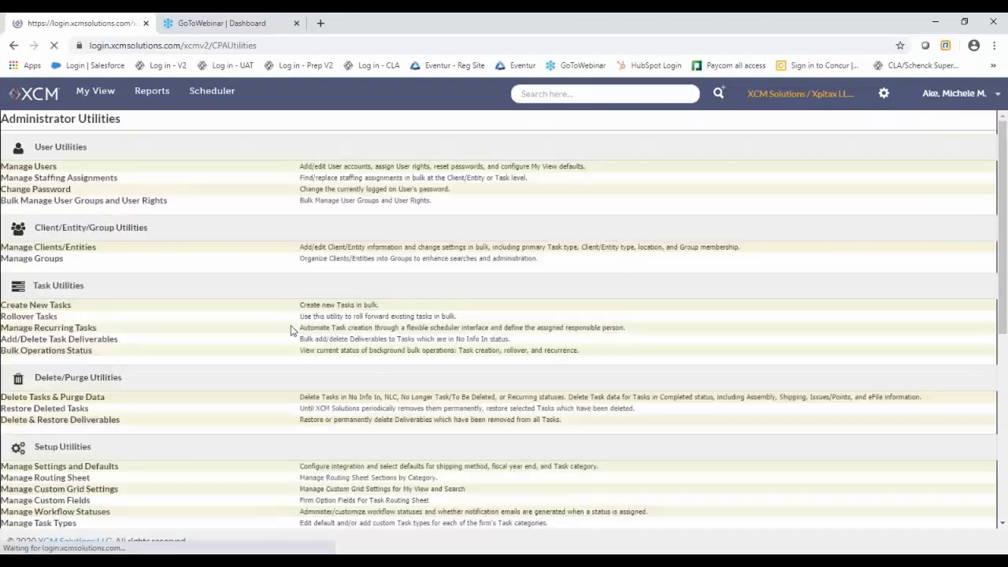
pyautogui.scroll(-2, 162, 351)
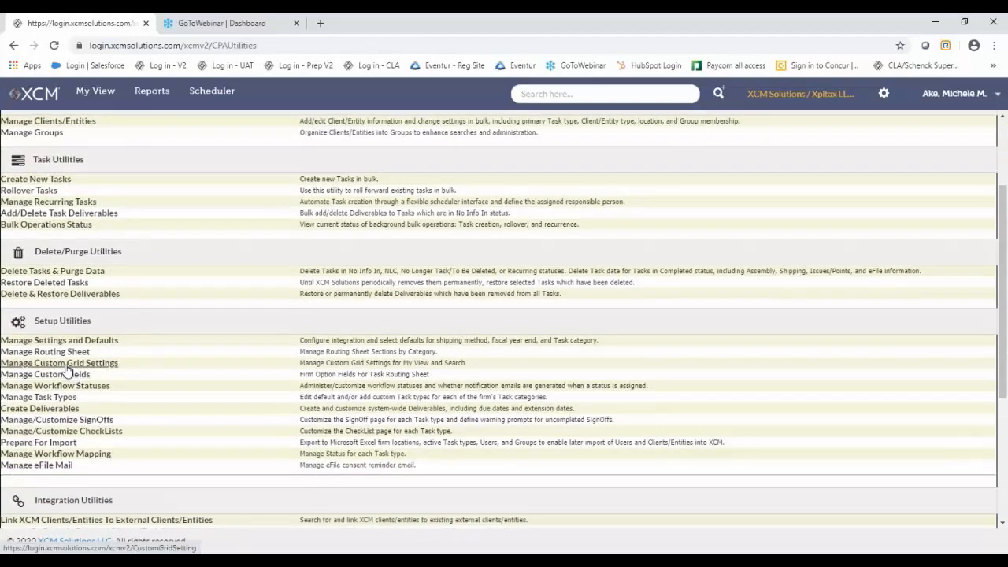
pyautogui.click(68, 364)
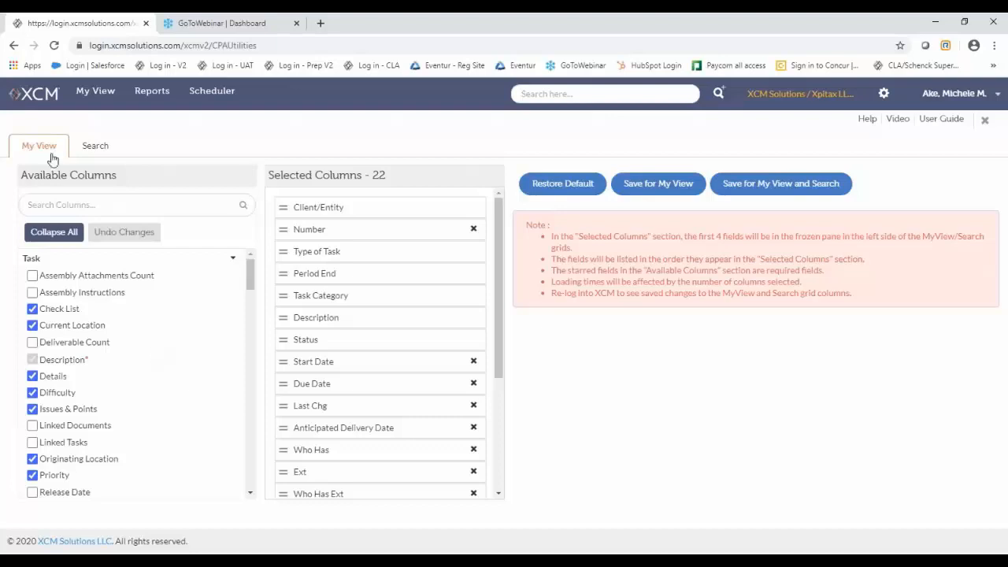
# - Reopen Manage Custom Fields and check the field type choices offered for Invoice Amount
pyautogui.click(883, 93)
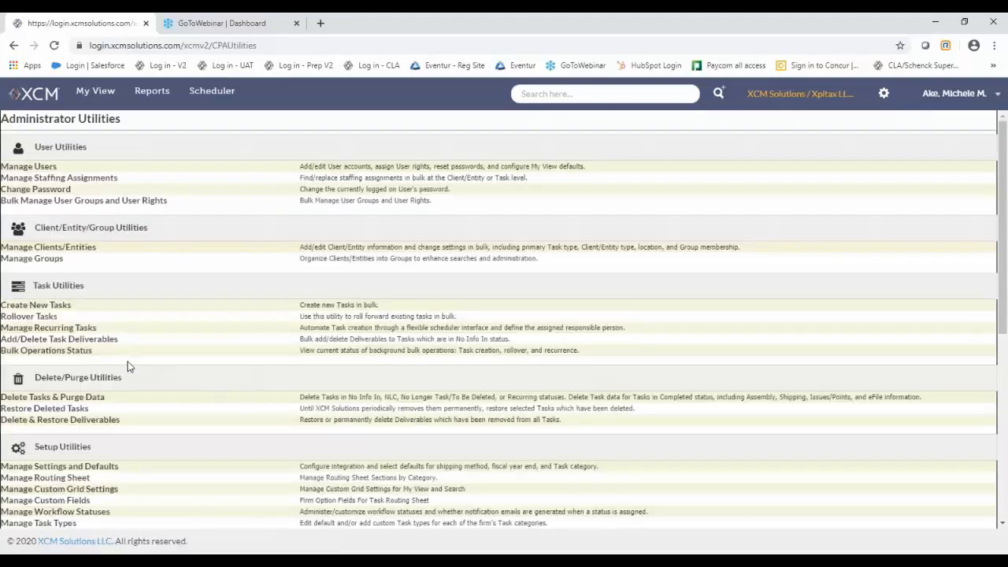
pyautogui.scroll(-3, 128, 365)
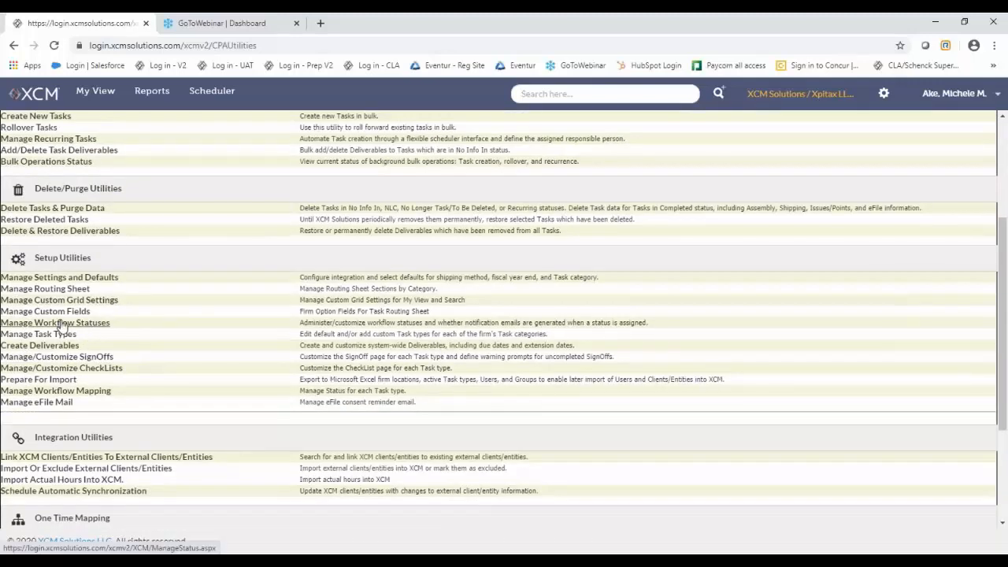
pyautogui.click(52, 312)
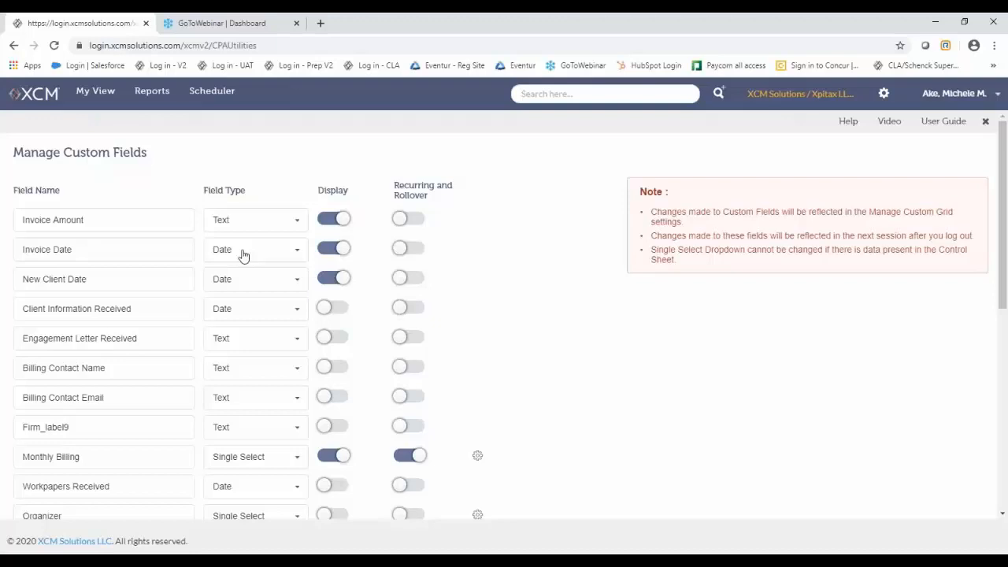
pyautogui.click(295, 223)
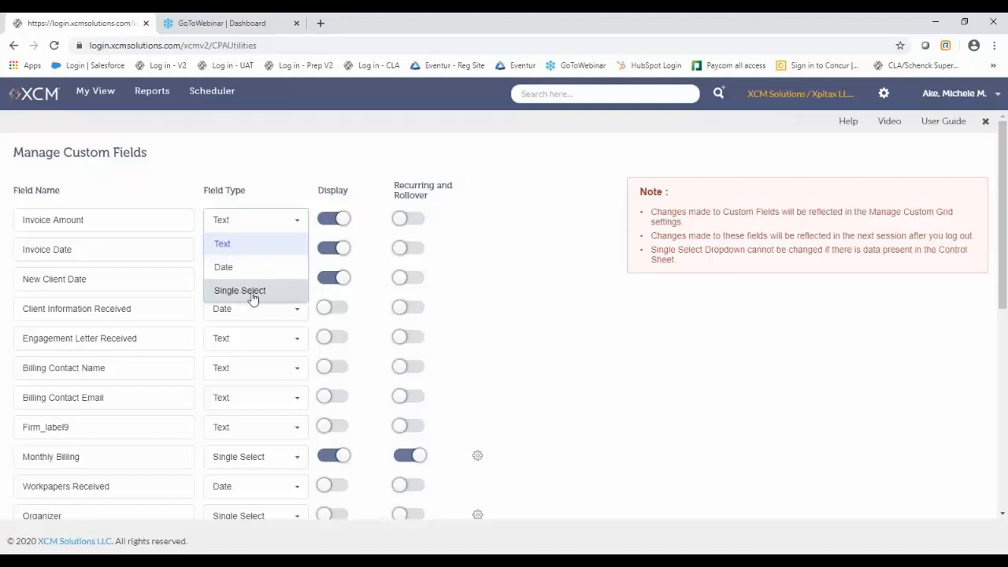
pyautogui.scroll(-1, 612, 319)
pyautogui.scroll(-2, 613, 320)
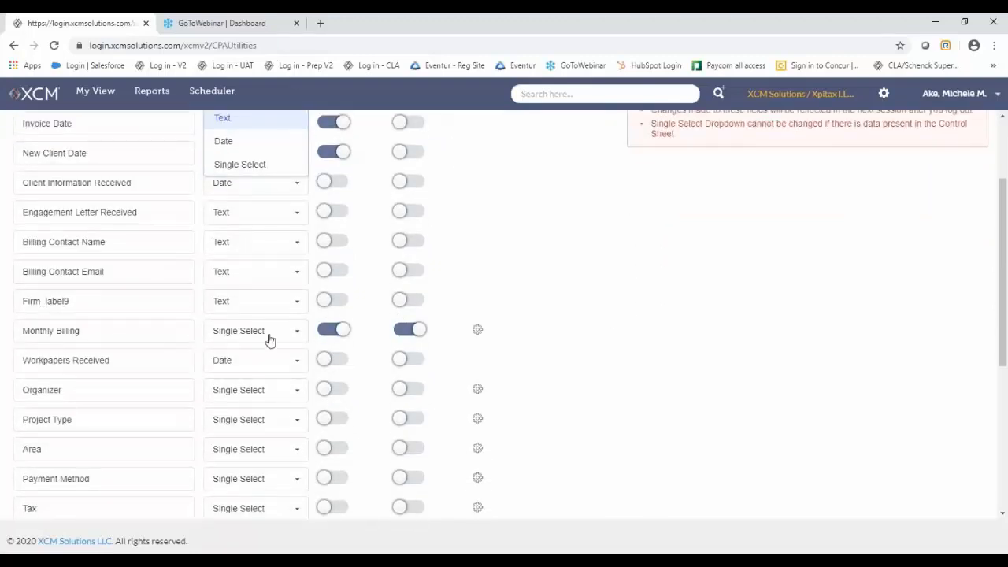
# - Check the field type choices for Monthly Billing, keeping Single Select, and open its list of options
pyautogui.click(236, 337)
pyautogui.click(237, 338)
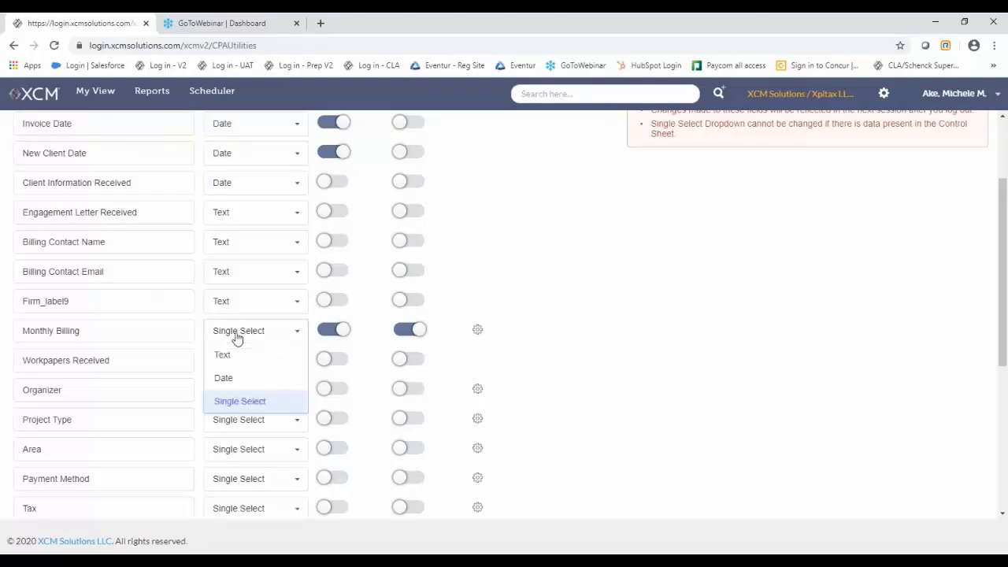
pyautogui.click(237, 338)
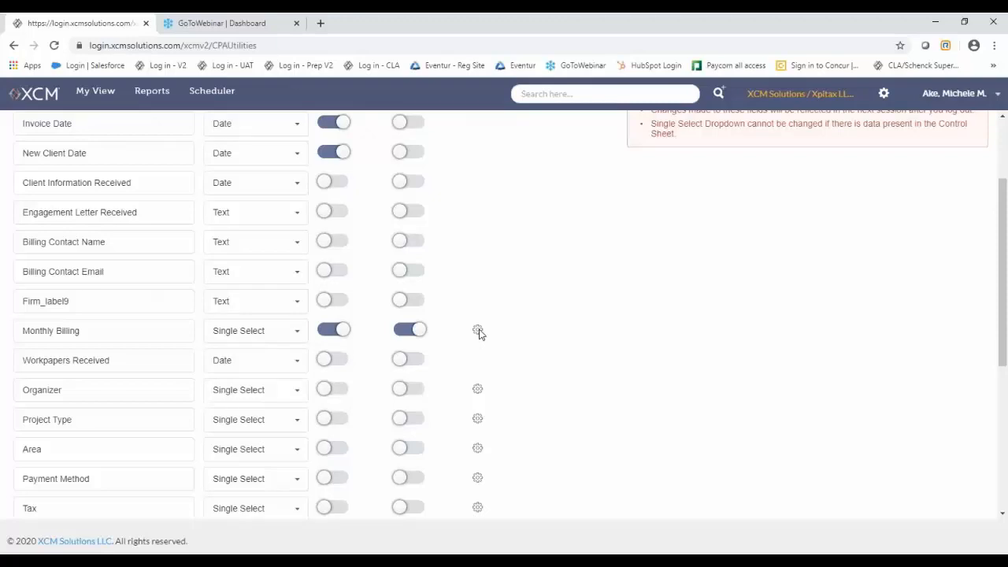
pyautogui.click(478, 331)
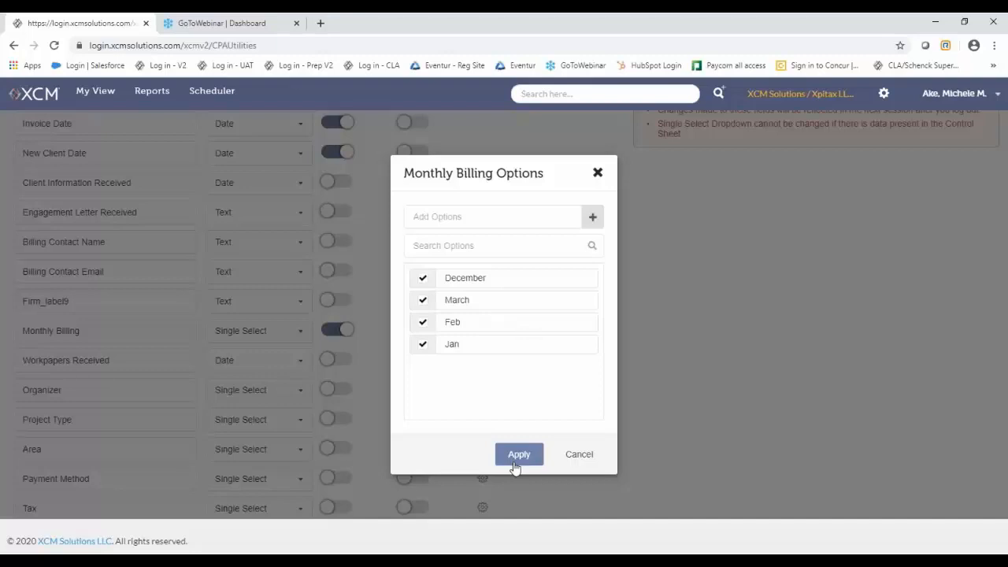
# - Enter June as a new option for the Monthly Billing custom field and apply the option list
pyautogui.click(475, 218)
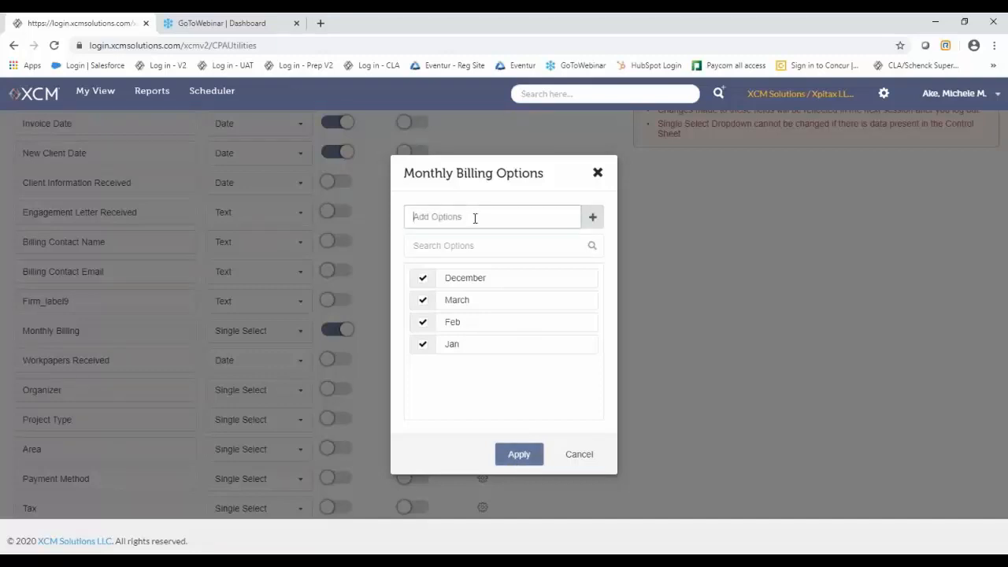
pyautogui.write('June')
pyautogui.click(516, 459)
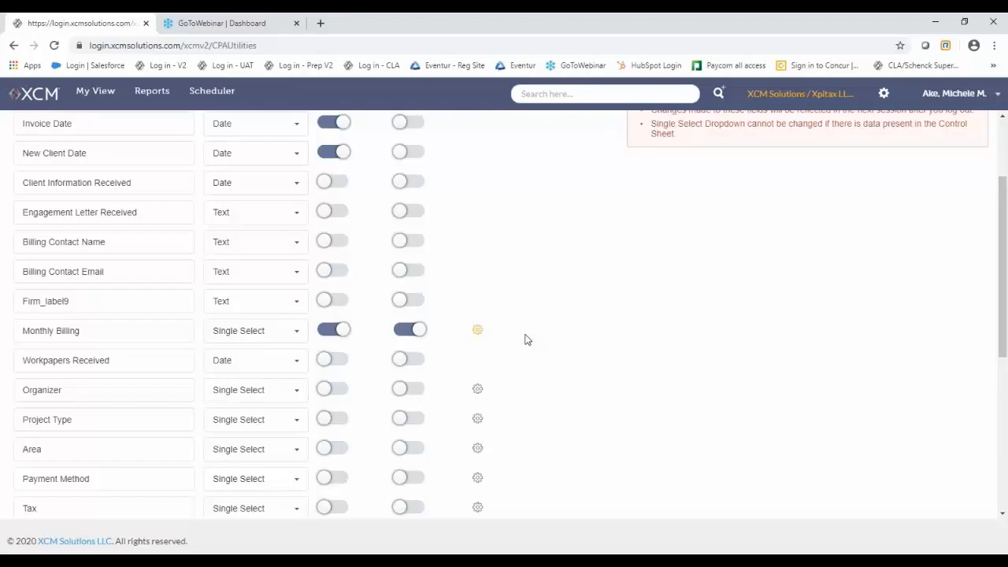
pyautogui.scroll(2, 526, 339)
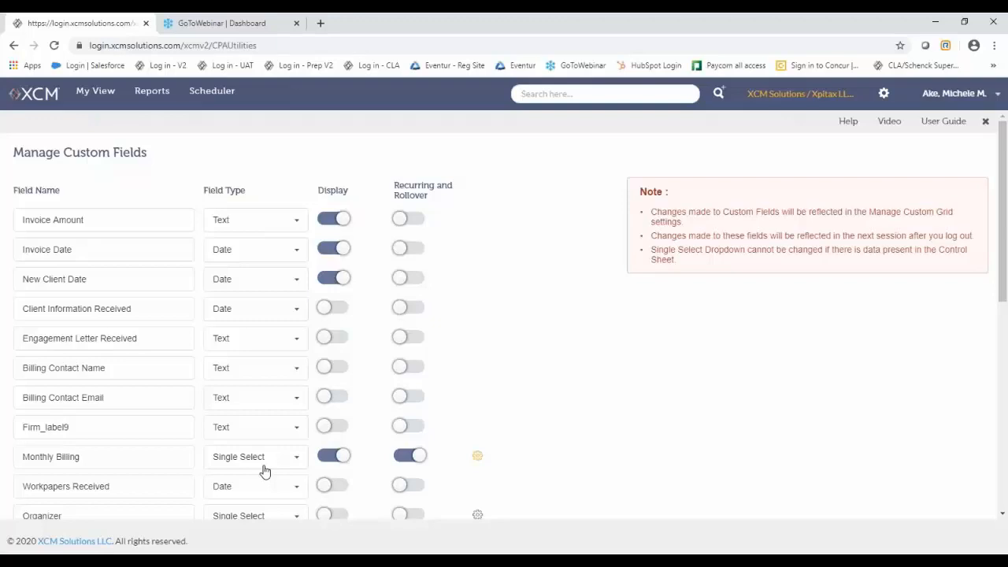
# - Try the Display and Recurring and Rollover switches for Invoice Amount, returning each to its original setting
pyautogui.click(323, 222)
pyautogui.click(323, 222)
pyautogui.click(417, 227)
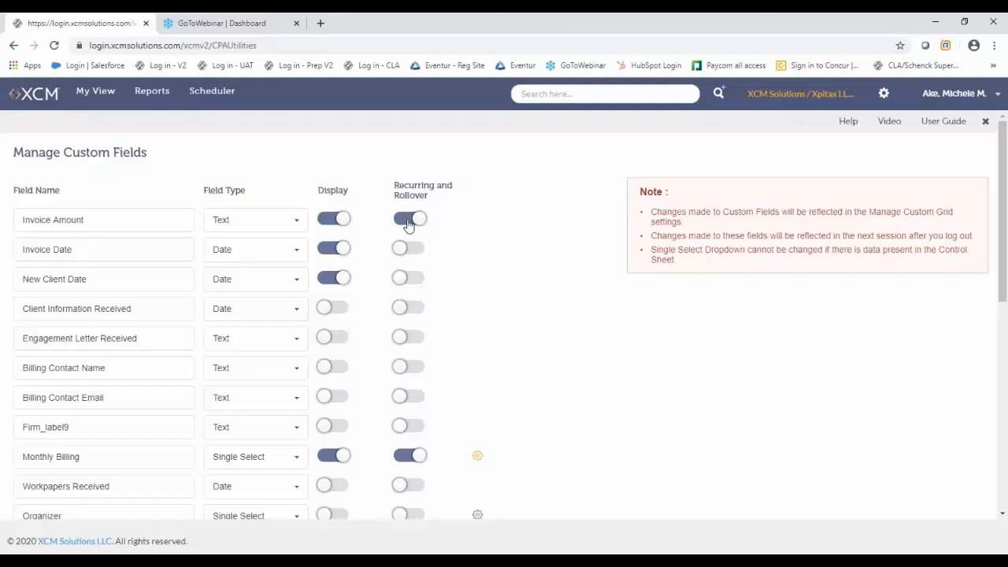
pyautogui.click(409, 222)
# - Leave Manage Custom Fields without saving, return to the administrator utilities and open Manage Workflow Statuses
pyautogui.scroll(-6, 508, 322)
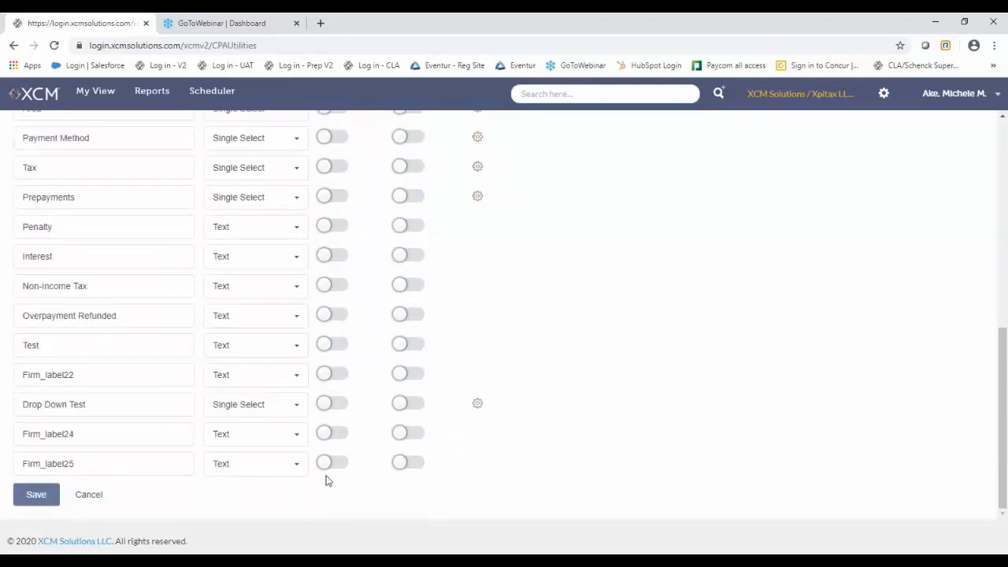
pyautogui.scroll(10, 419, 411)
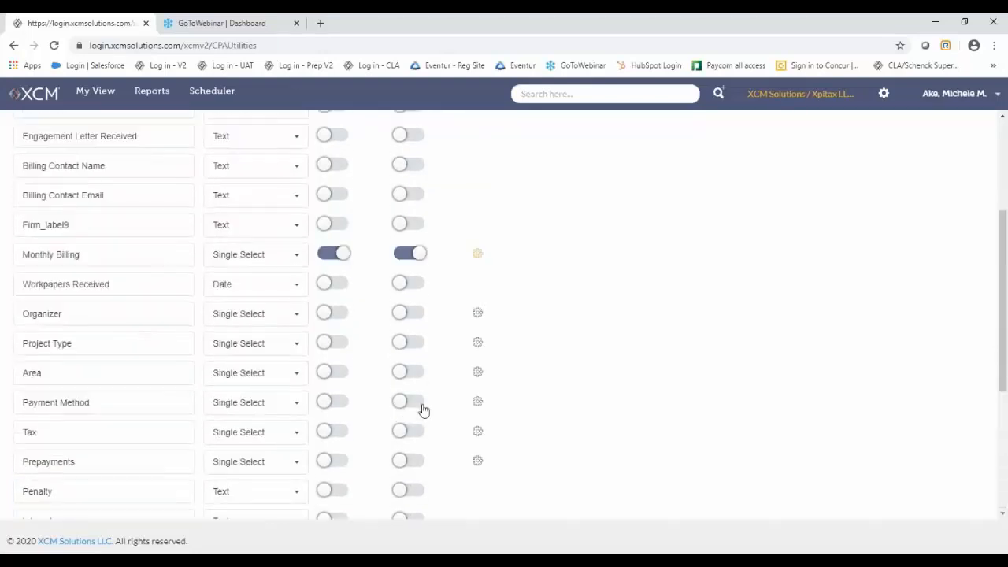
pyautogui.scroll(-10, 697, 408)
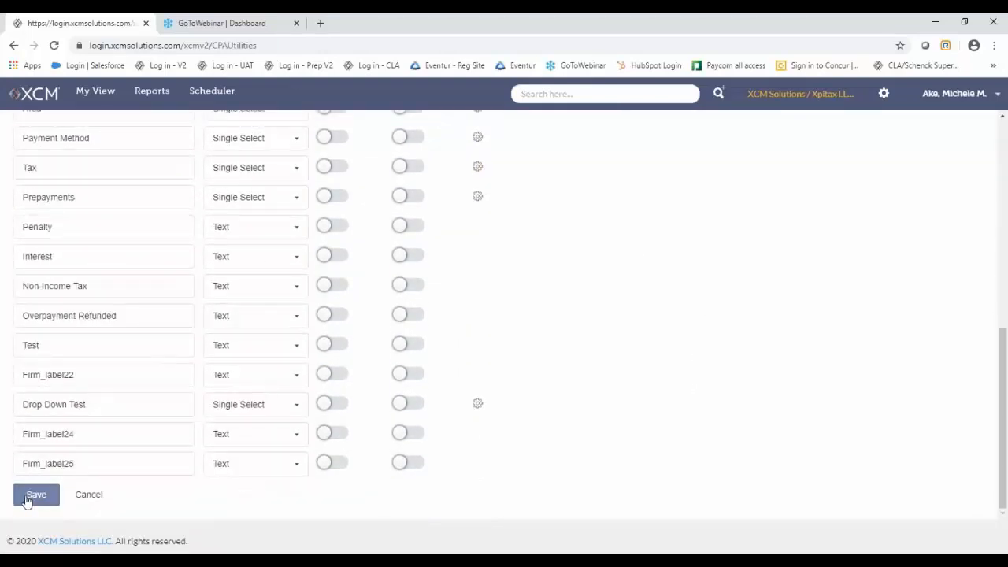
pyautogui.scroll(10, 569, 401)
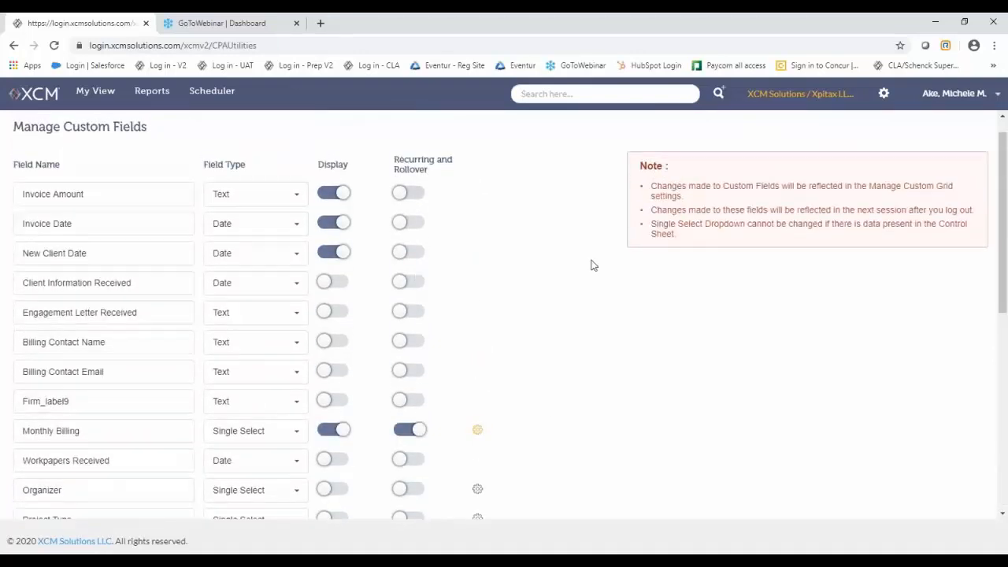
pyautogui.click(883, 94)
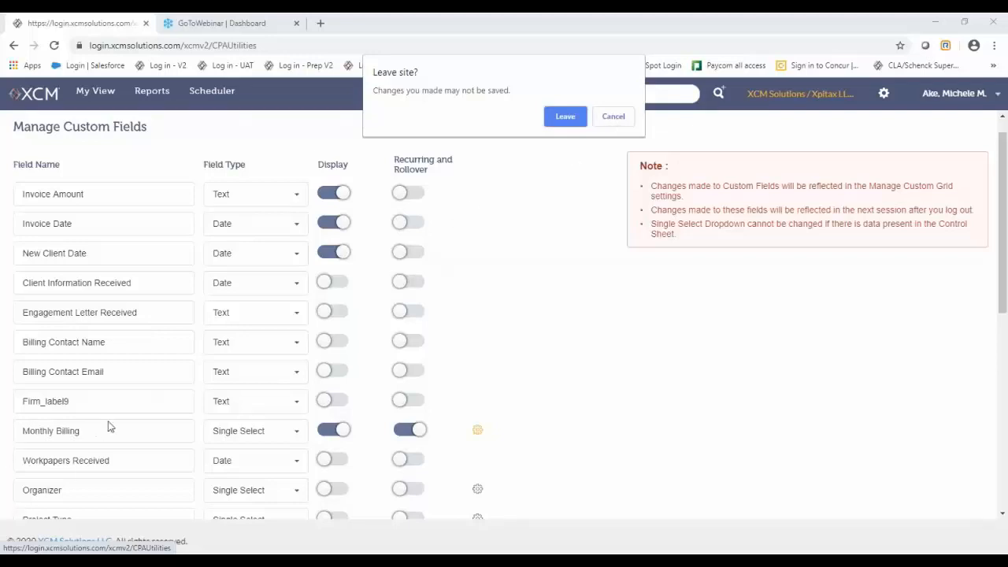
pyautogui.click(564, 116)
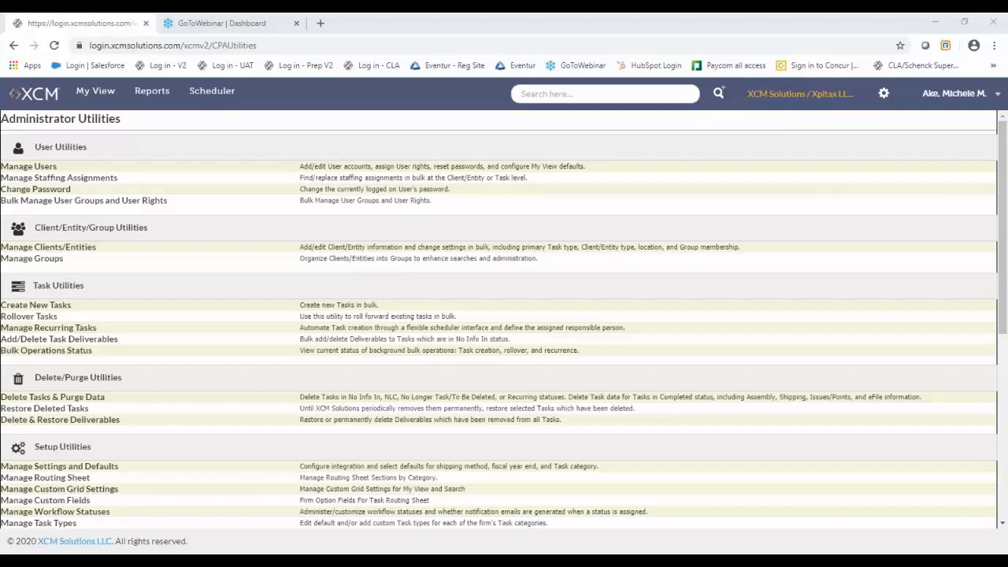
pyautogui.scroll(-3, 63, 497)
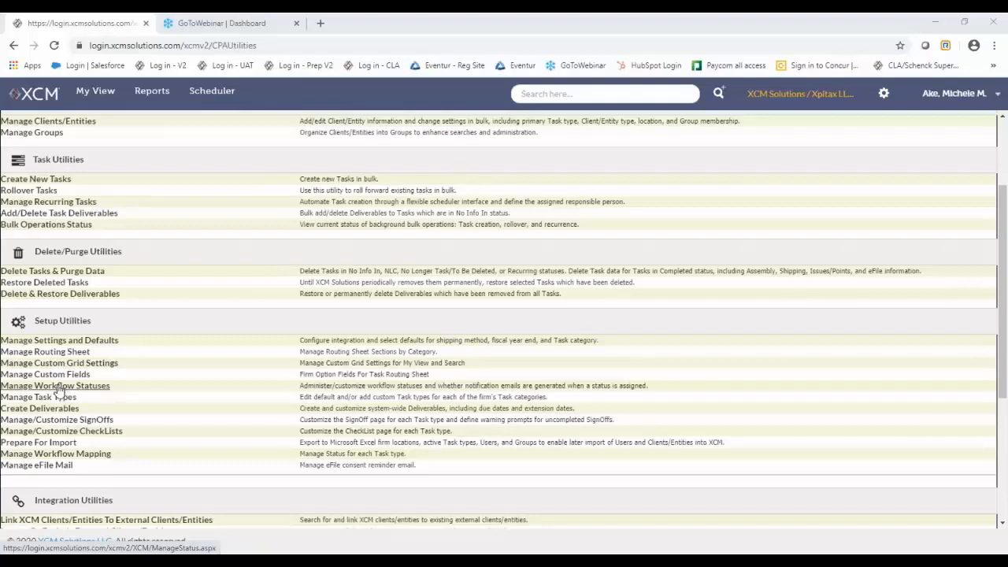
pyautogui.click(58, 387)
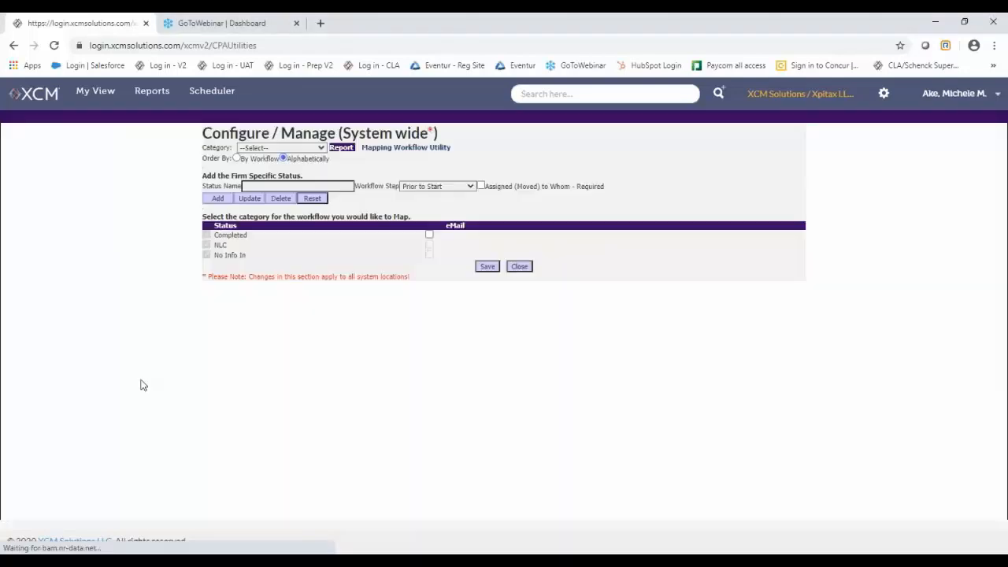
# - Select the Tax category and examine its full list of workflow statuses
pyautogui.click(321, 150)
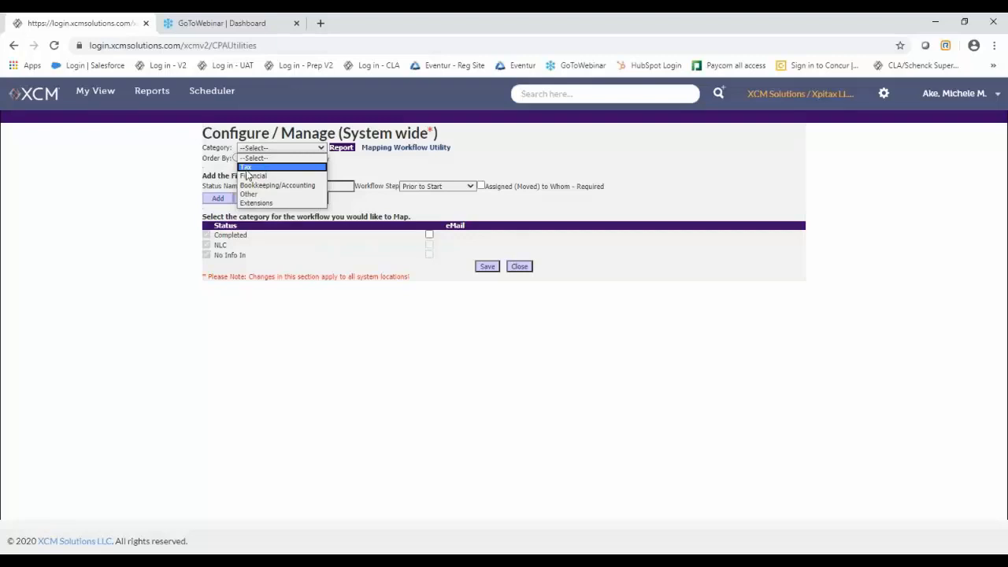
pyautogui.click(249, 167)
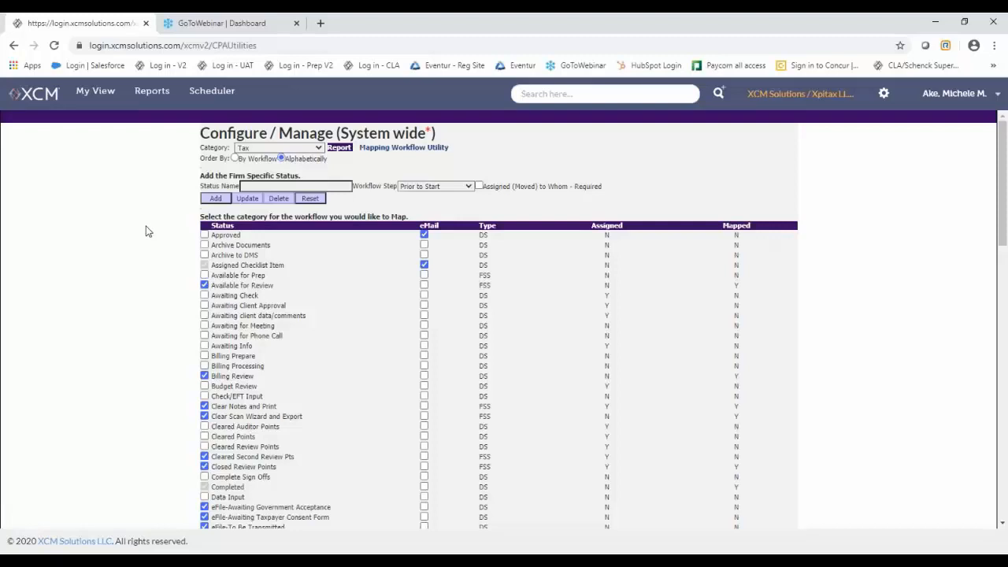
pyautogui.scroll(-20, 145, 231)
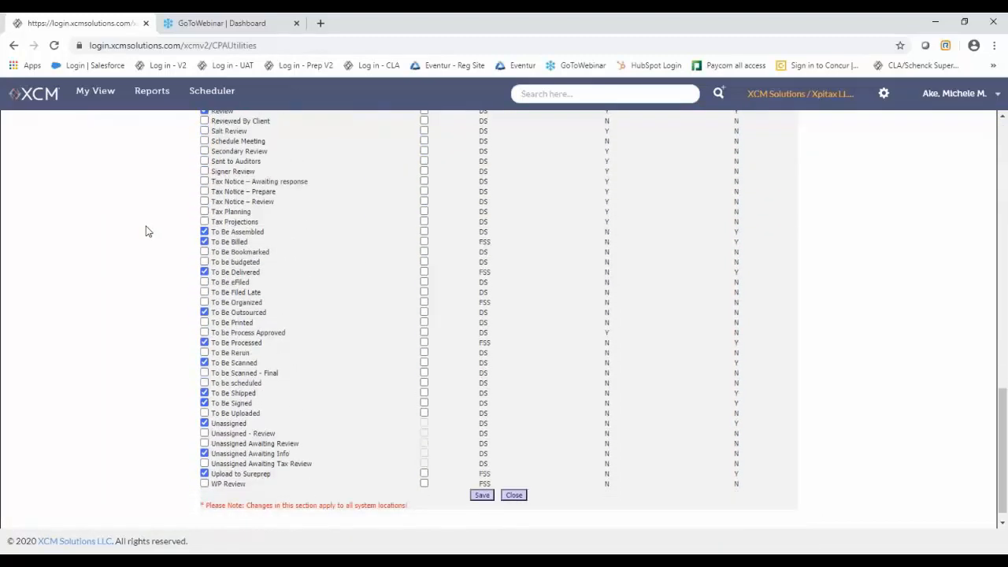
pyautogui.scroll(8, 145, 231)
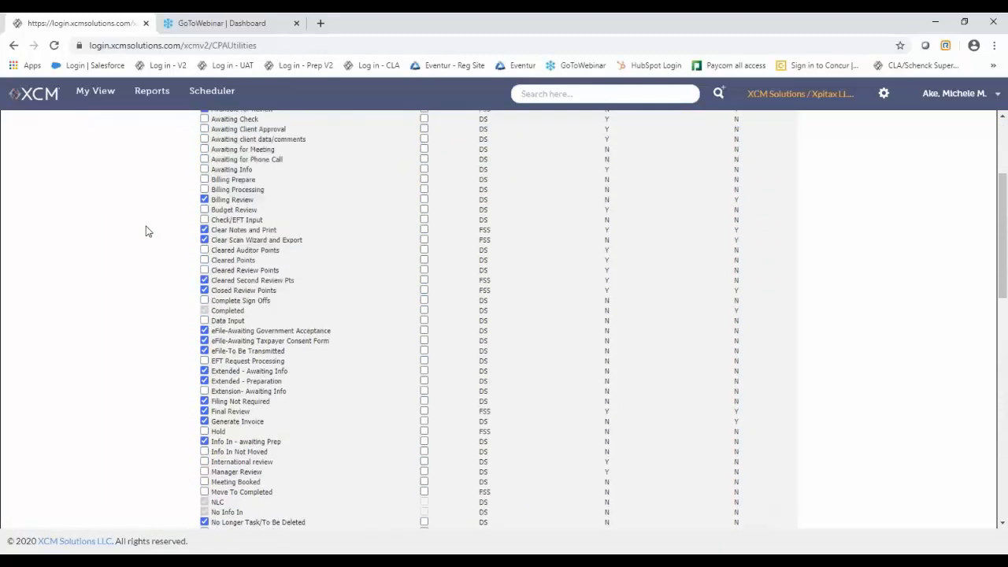
pyautogui.scroll(5, 146, 231)
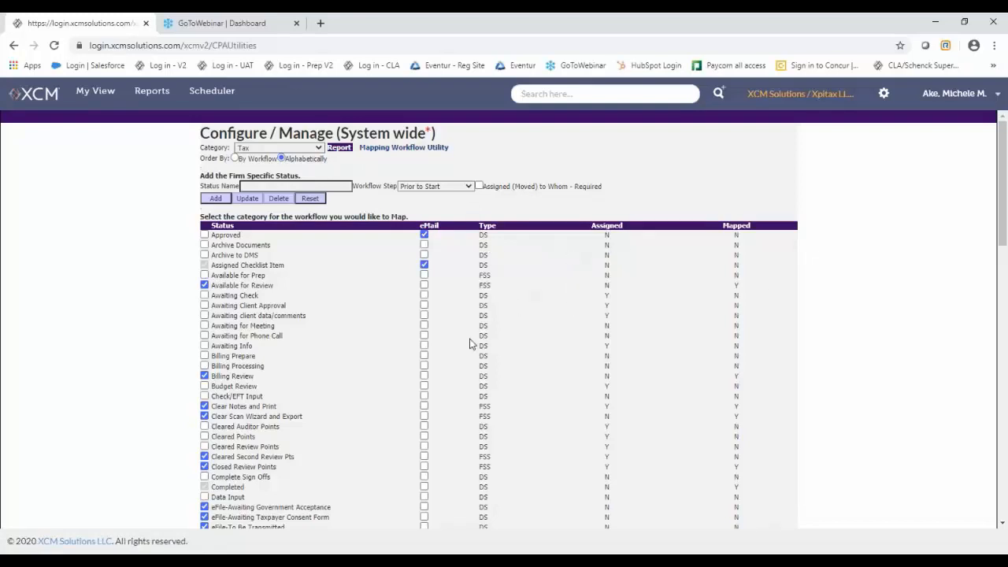
pyautogui.scroll(-8, 516, 410)
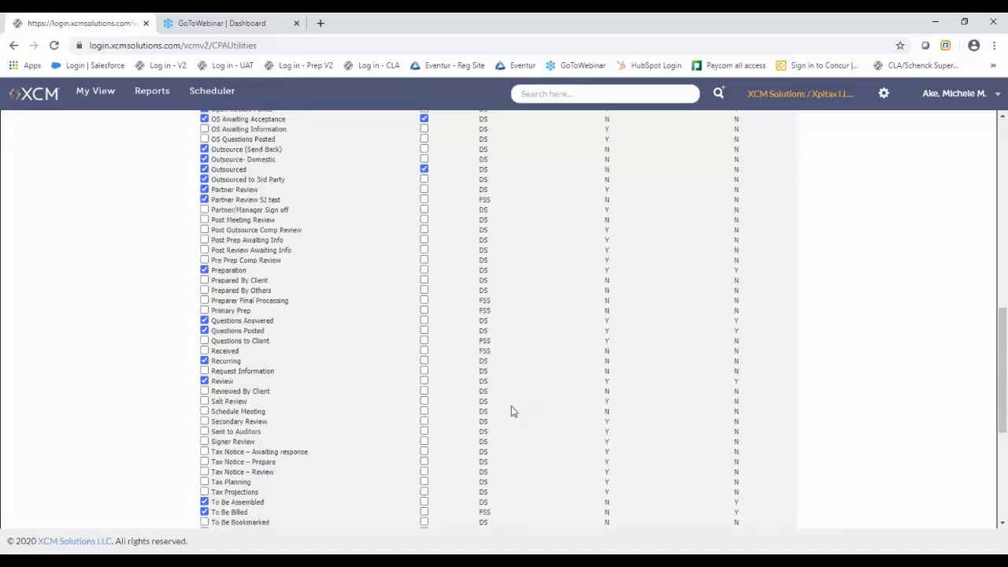
pyautogui.scroll(8, 511, 406)
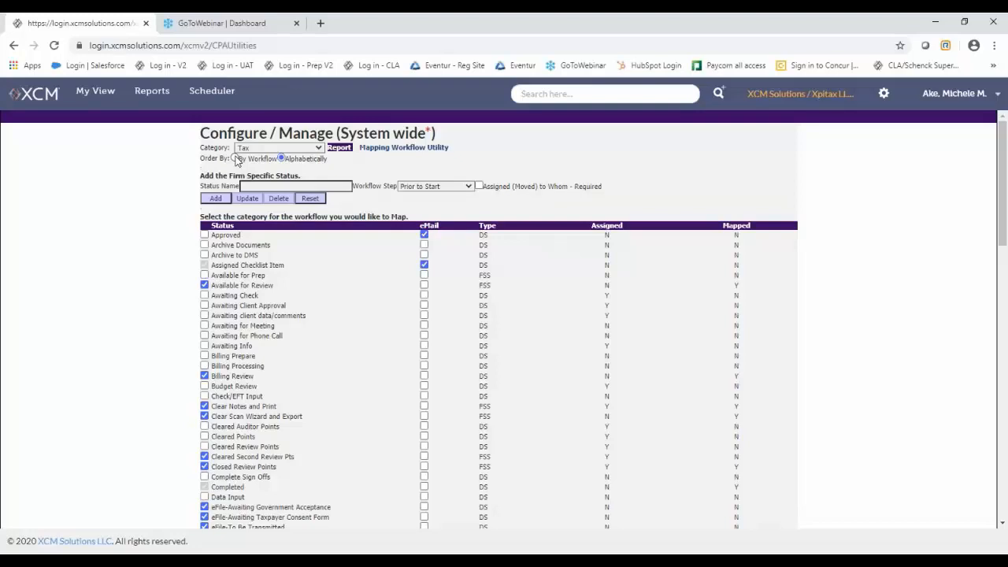
# - Check the Workflow Step choices, and view the Tax statuses ordered by workflow before restoring alphabetical order
pyautogui.click(468, 187)
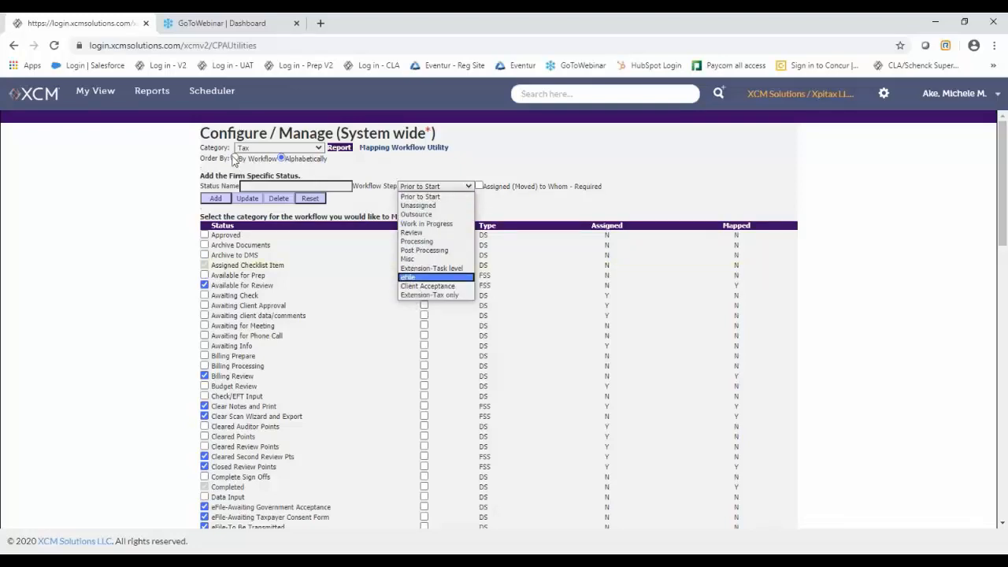
pyautogui.click(166, 161)
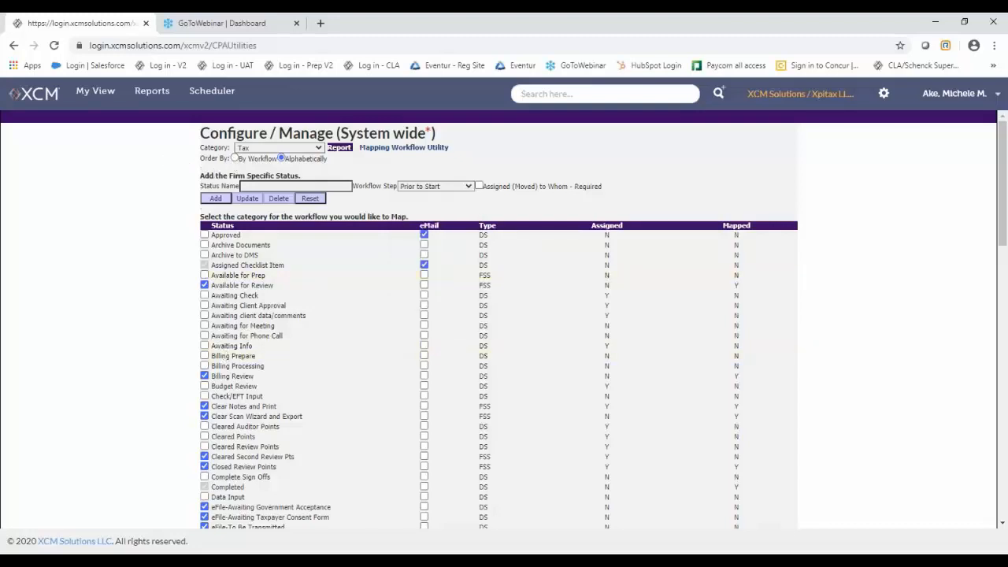
pyautogui.click(234, 159)
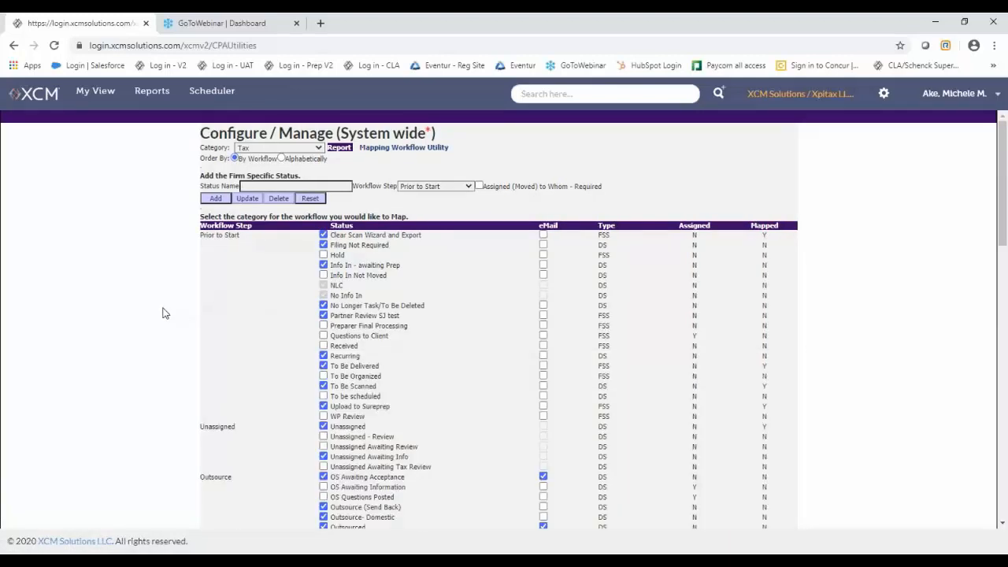
pyautogui.scroll(-4, 164, 313)
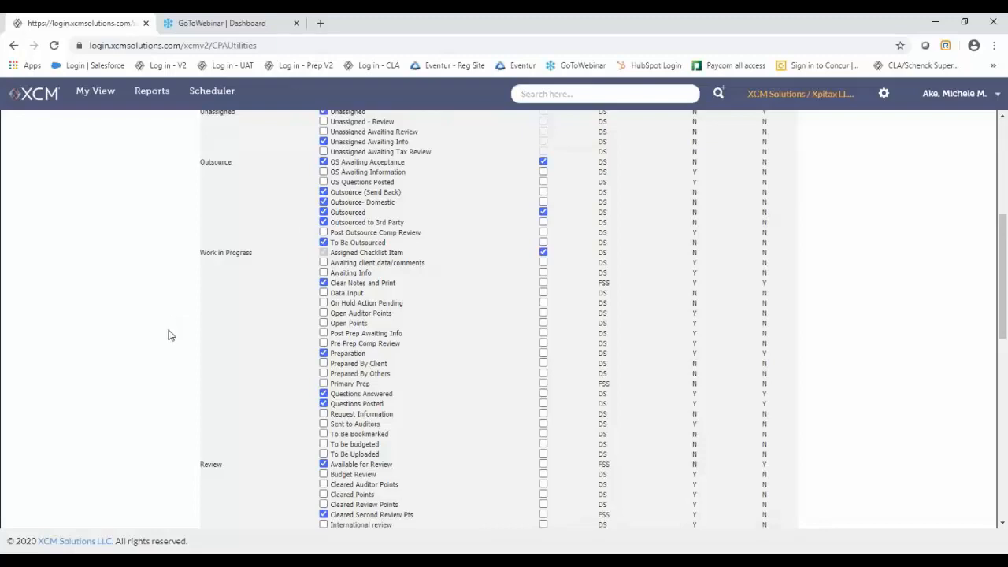
pyautogui.scroll(-3, 168, 335)
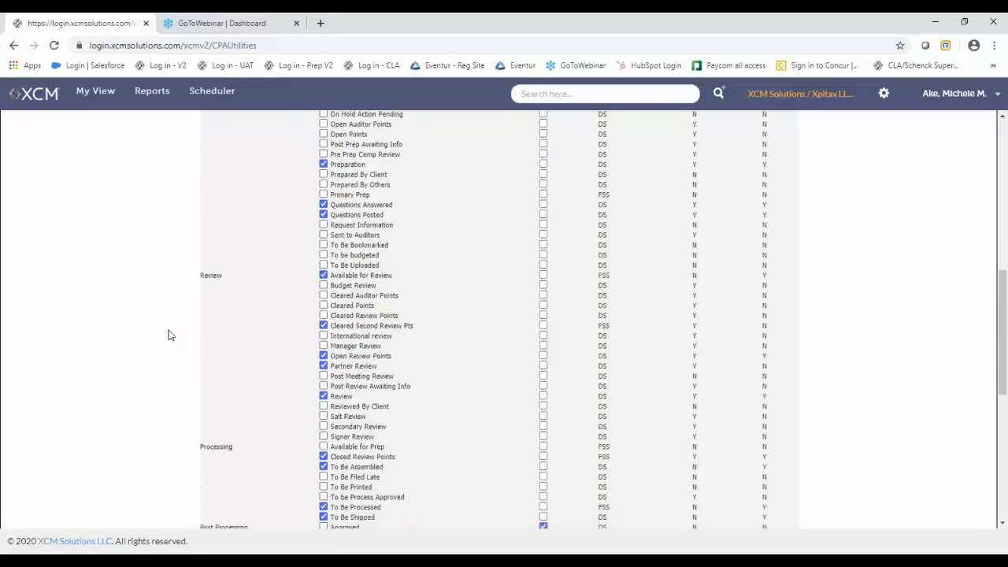
pyautogui.scroll(7, 167, 335)
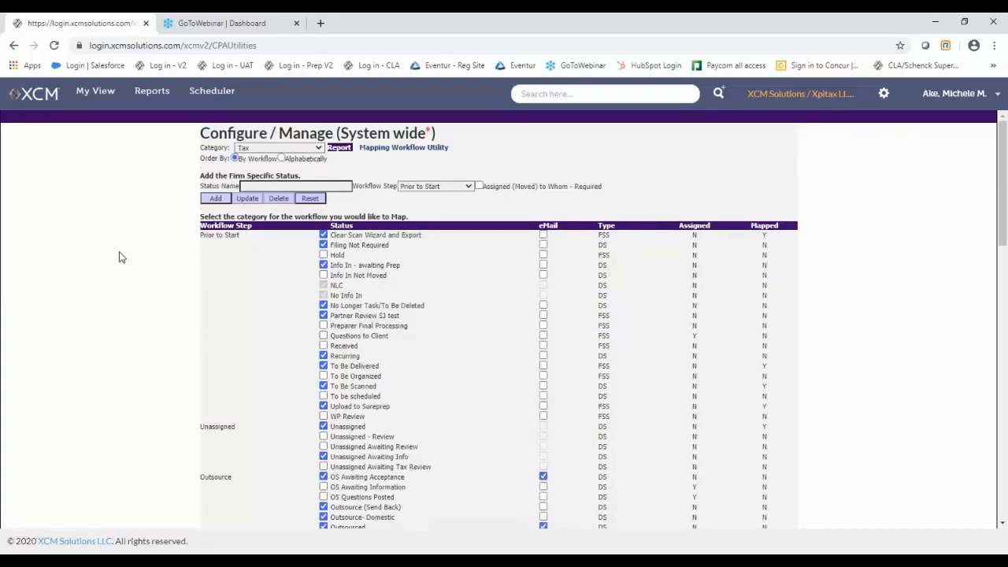
pyautogui.click(282, 159)
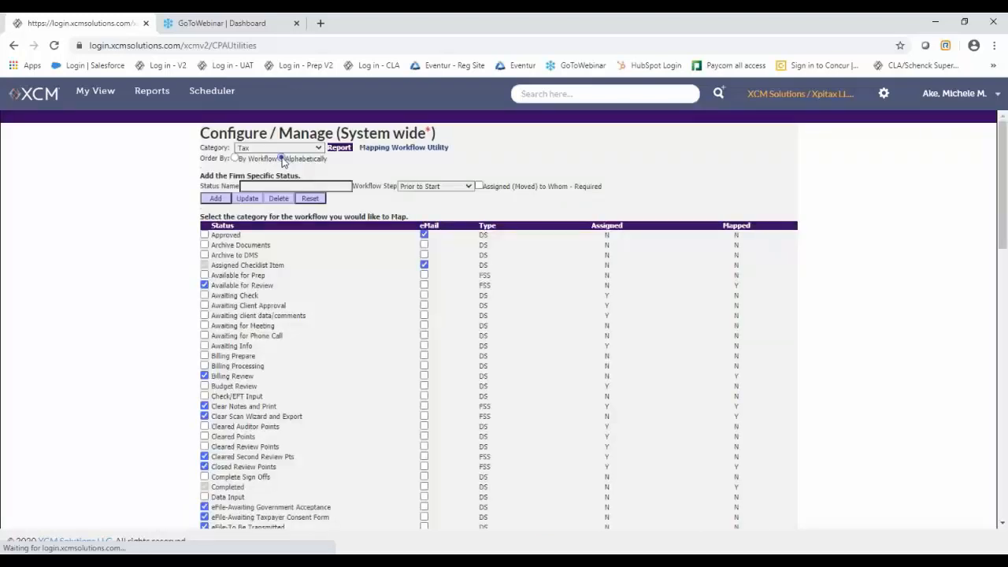
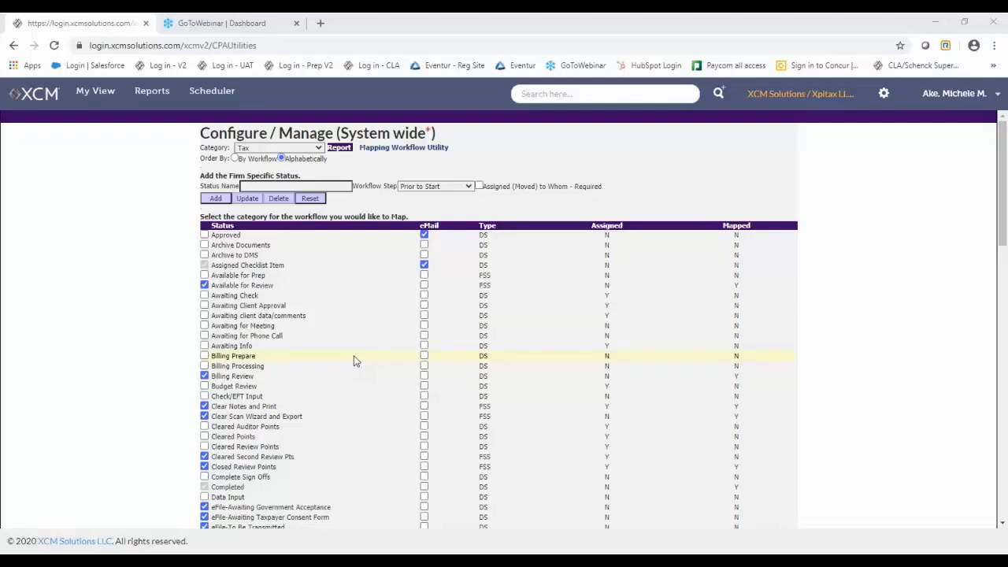
# - Select the firm-specific status Available for Prep and request its deletion, cancelling at the confirmation
pyautogui.scroll(-10, 354, 360)
pyautogui.scroll(-3, 353, 360)
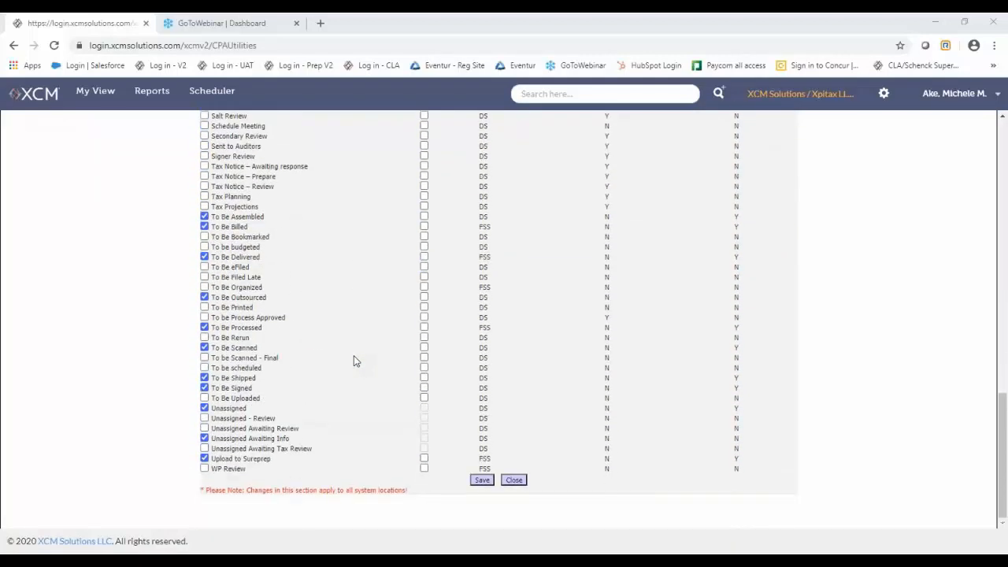
pyautogui.scroll(12, 354, 360)
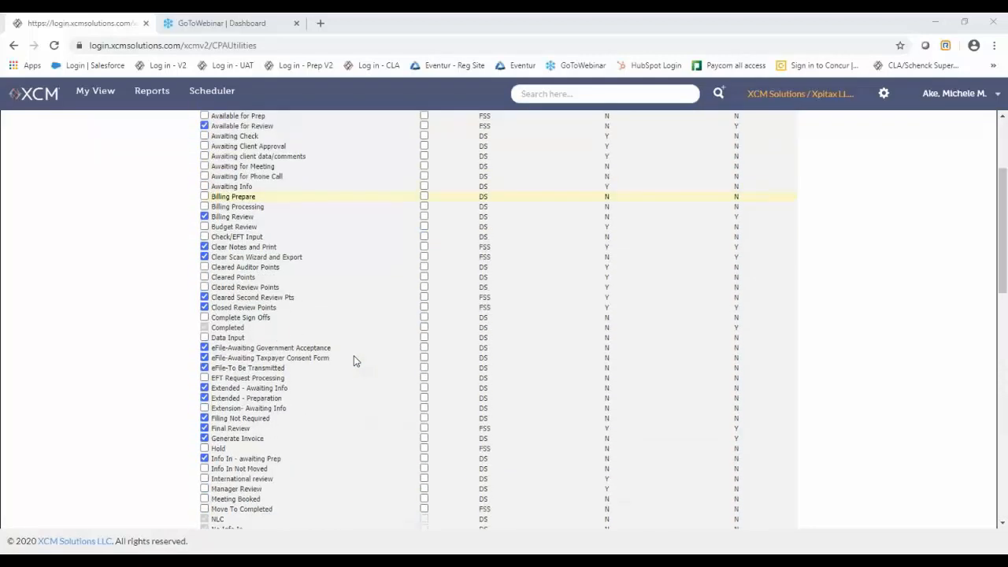
pyautogui.scroll(1, 345, 355)
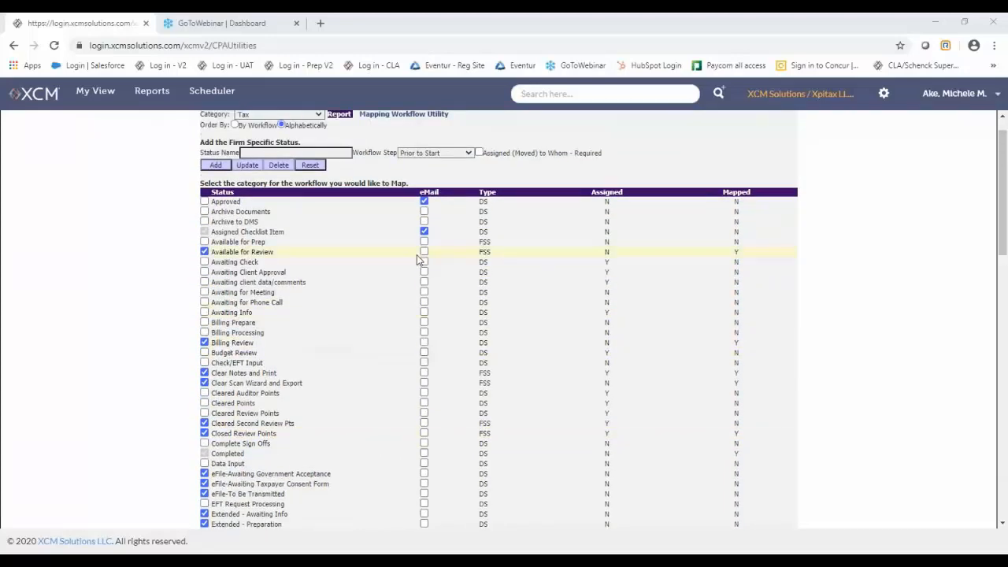
pyautogui.click(222, 243)
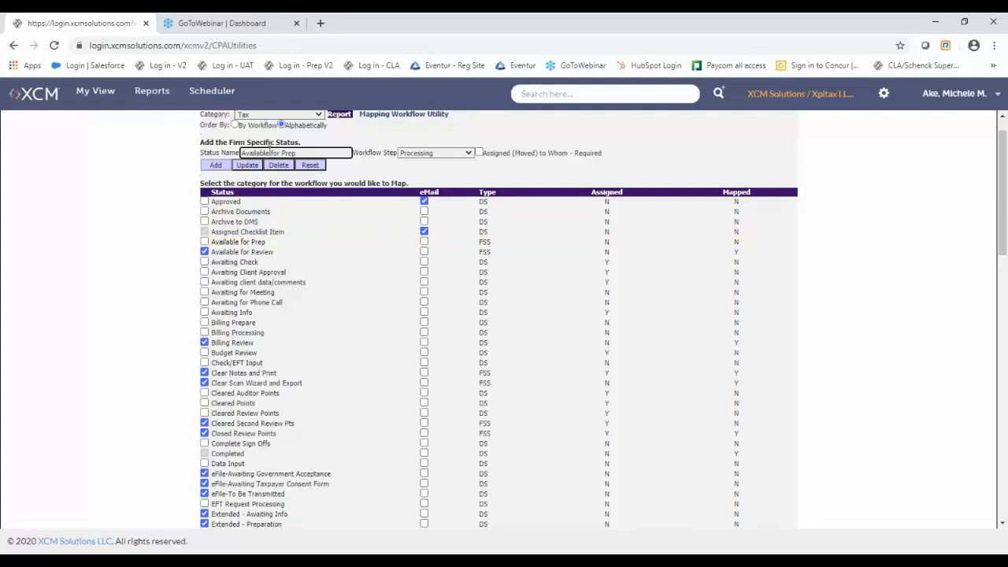
pyautogui.click(280, 165)
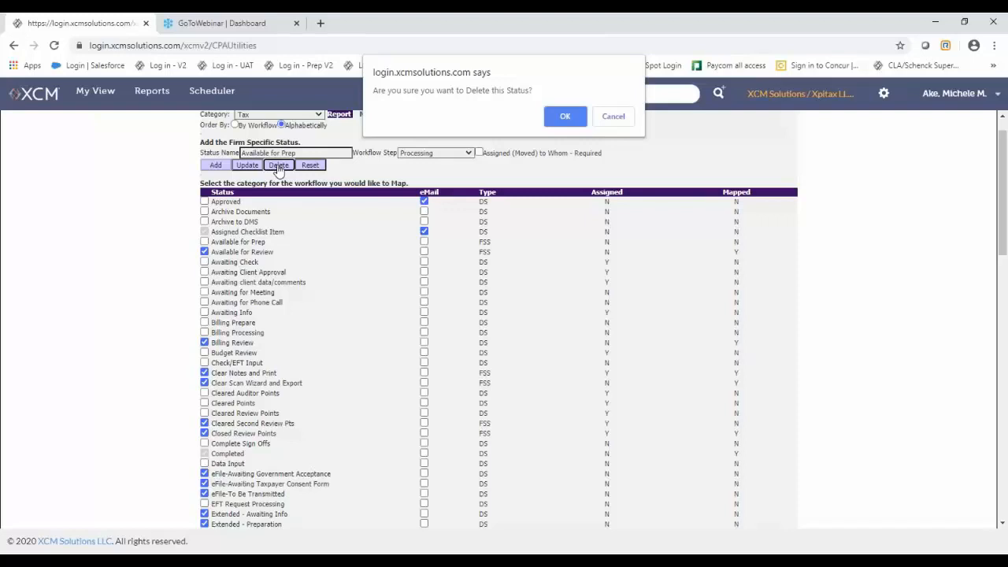
pyautogui.click(611, 116)
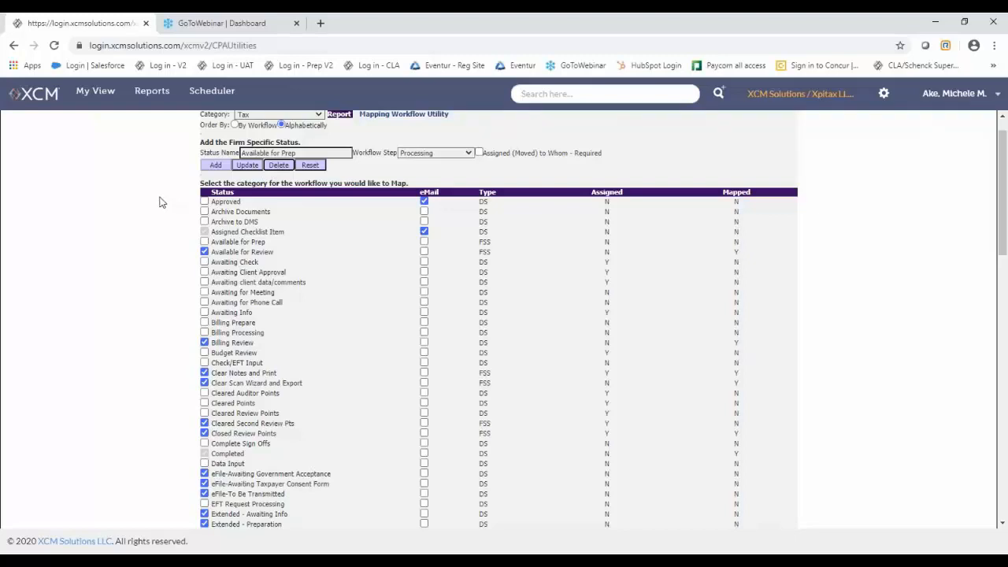
# - Try the Assigned (Moved) to Whom - Required option and the checkbox that enables the Awaiting Check status
pyautogui.click(478, 153)
pyautogui.click(478, 155)
pyautogui.click(479, 152)
pyautogui.click(204, 263)
pyautogui.click(204, 265)
# - Reset the status form and add the Tax status Grouping Account with workflow step Misc and Assigned (Moved) to Whom - Required enabled
pyautogui.click(309, 165)
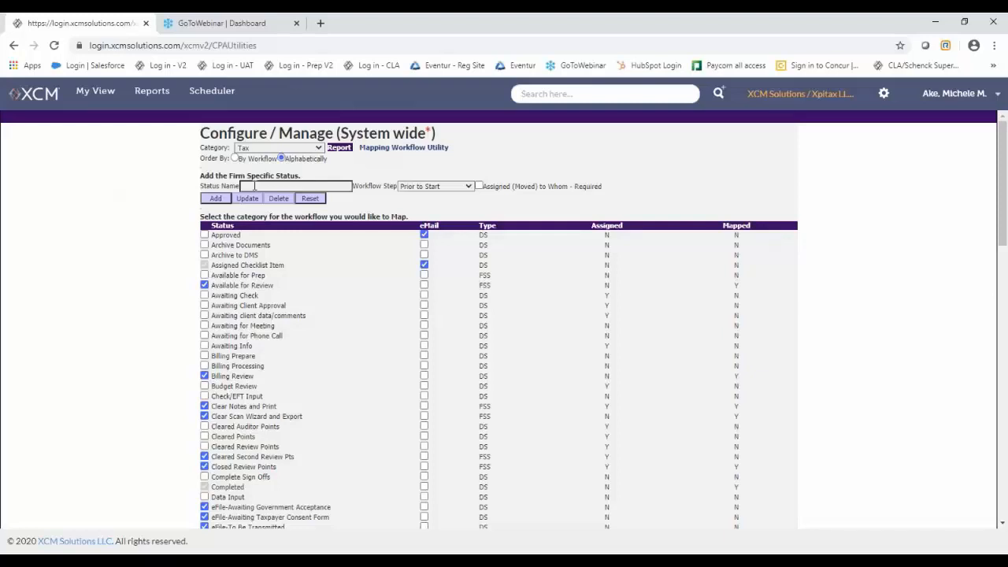
pyautogui.click(254, 186)
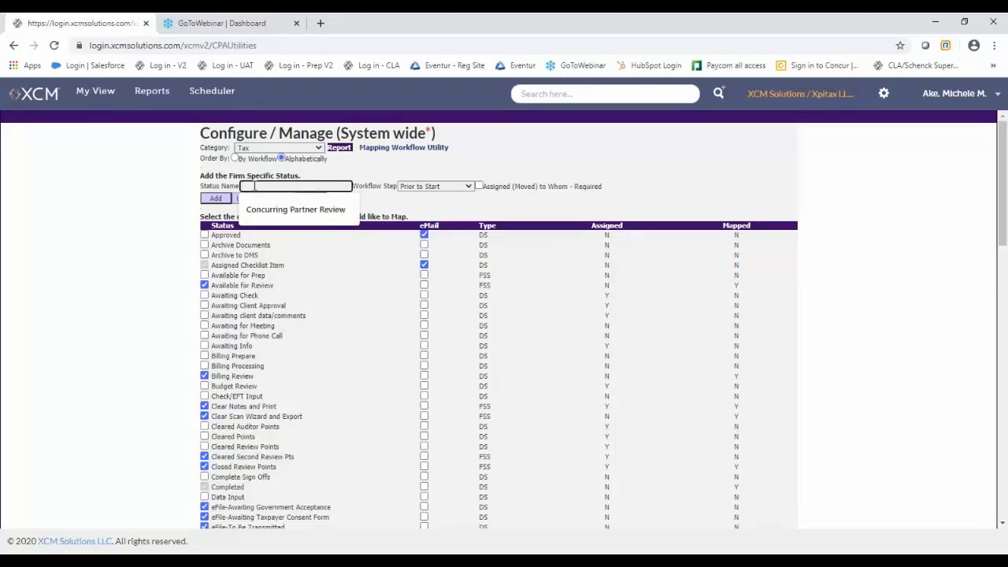
pyautogui.write('Grou')
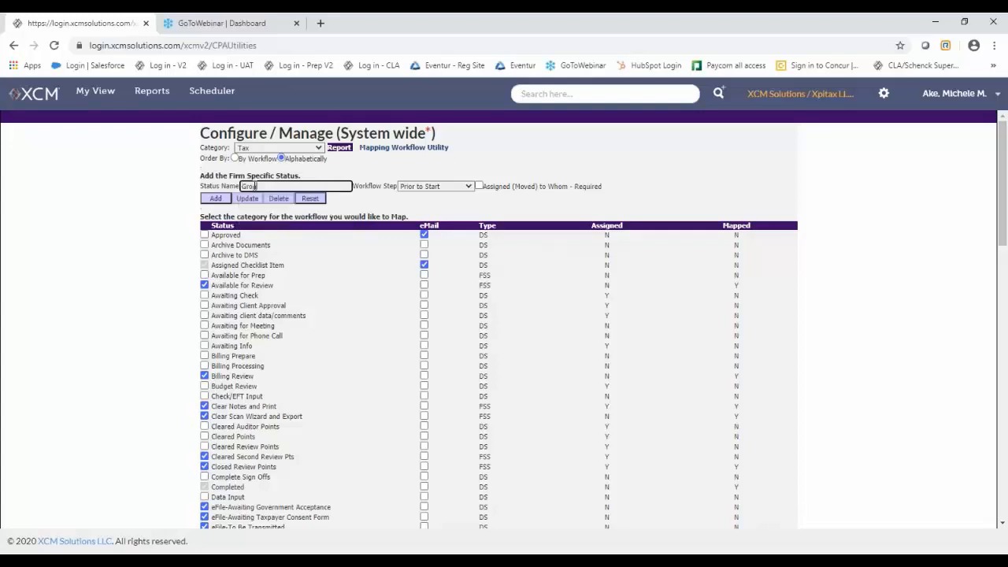
pyautogui.write('ping Account')
pyautogui.click(467, 187)
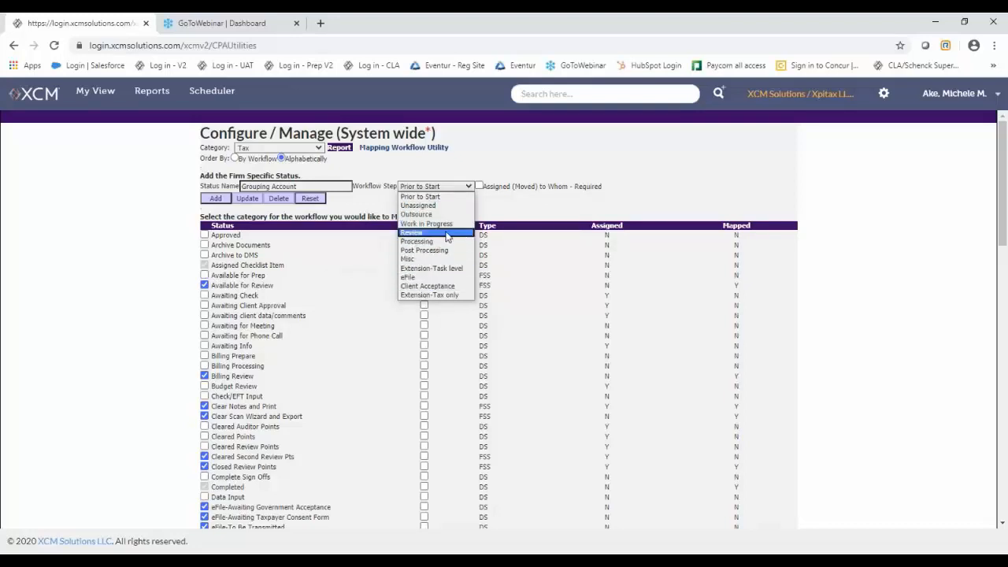
pyautogui.click(410, 260)
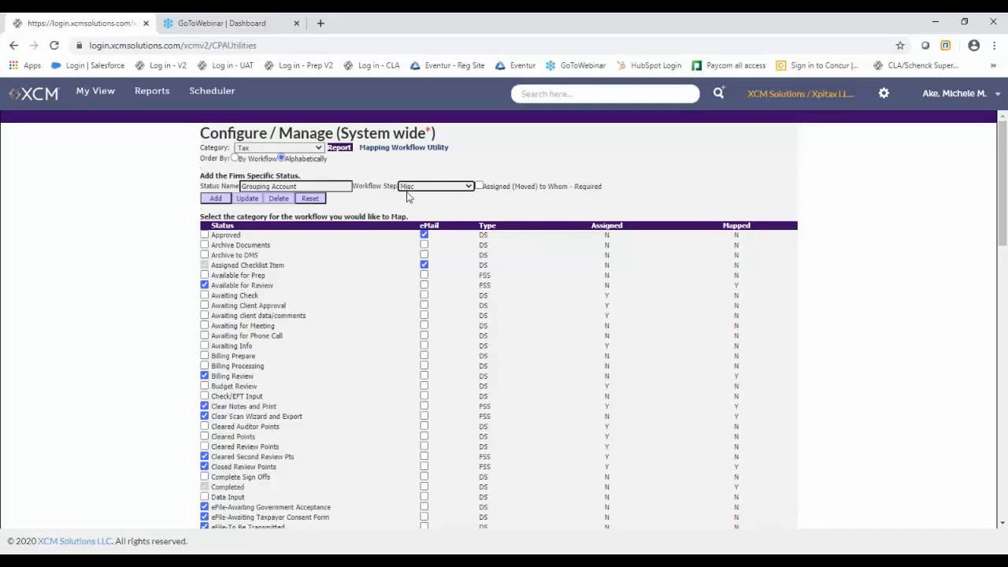
pyautogui.click(479, 187)
pyautogui.click(212, 199)
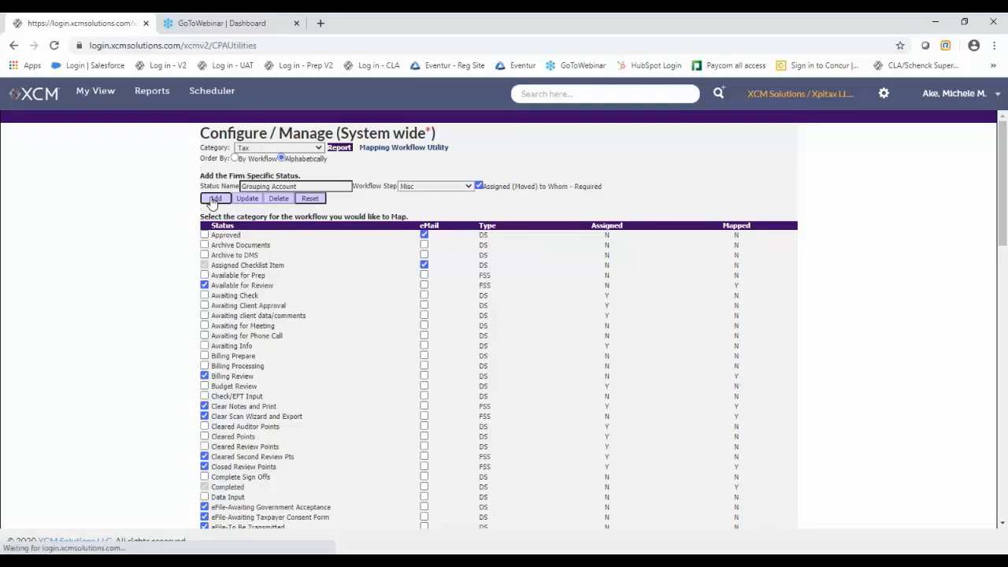
# - Try the checkbox that enables the new Grouping Account status in the Tax list, leaving it disabled
pyautogui.scroll(-5, 210, 266)
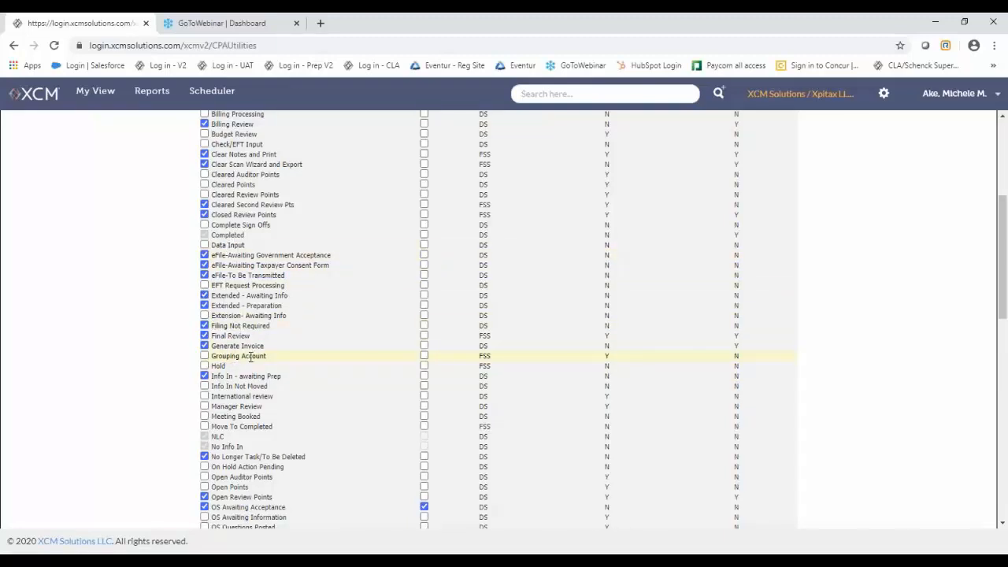
pyautogui.click(204, 356)
pyautogui.click(204, 358)
# - Load Grouping Account for editing, try changing its name and assignment requirement, and reset the form without updating
pyautogui.click(233, 356)
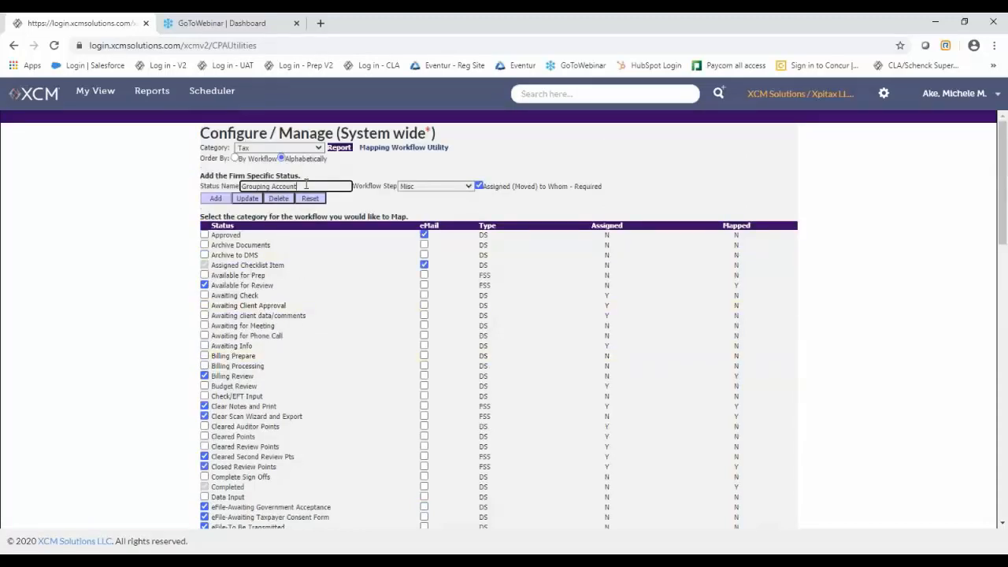
pyautogui.press('BackSpace')
pyautogui.press('BackSpace')
pyautogui.press('BackSpace')
pyautogui.press('BackSpace')
pyautogui.press('BackSpace')
pyautogui.press('BackSpace')
pyautogui.press('BackSpace')
pyautogui.press('BackSpace')
pyautogui.press('BackSpace')
pyautogui.press('BackSpace')
pyautogui.press('BackSpace')
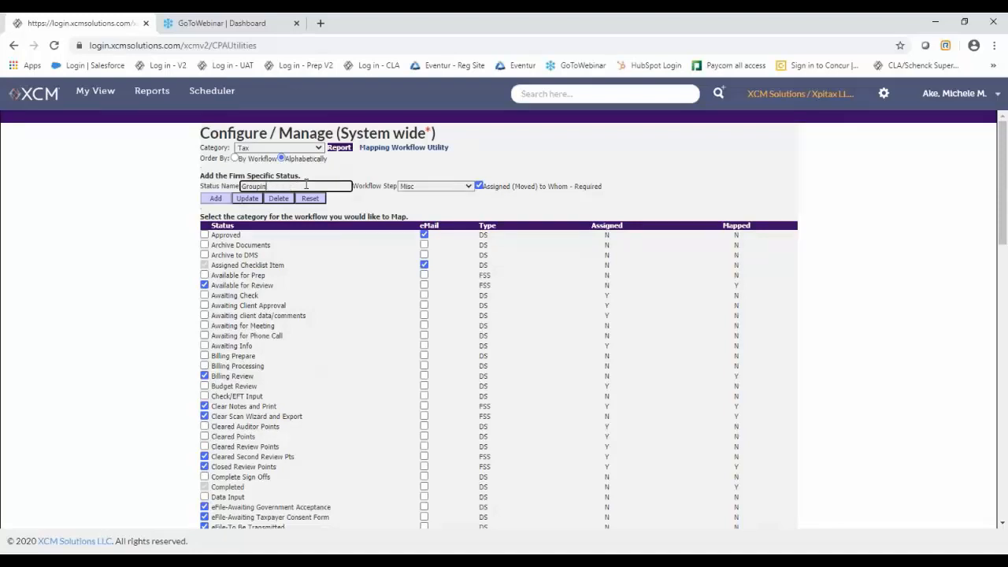
pyautogui.write('Accouunti')
pyautogui.press('BackSpace')
pyautogui.press('BackSpace')
pyautogui.press('BackSpace')
pyautogui.press('BackSpace')
pyautogui.press('BackSpace')
pyautogui.write('counts')
pyautogui.click(480, 187)
pyautogui.click(479, 187)
pyautogui.click(318, 199)
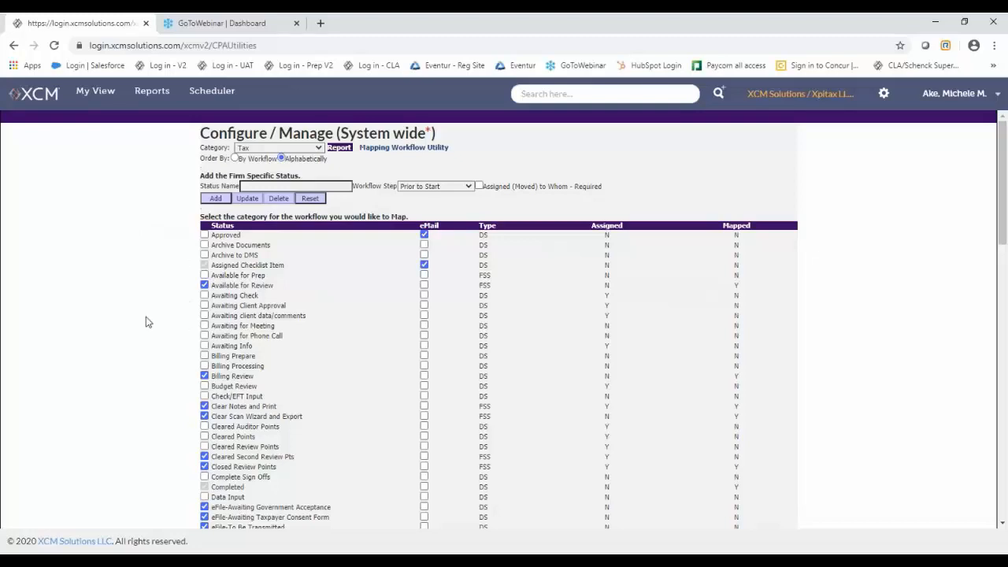
# - Look through the Tax statuses, switch the category to Other and examine its full list of workflow statuses
pyautogui.scroll(-4, 160, 317)
pyautogui.scroll(-6, 158, 317)
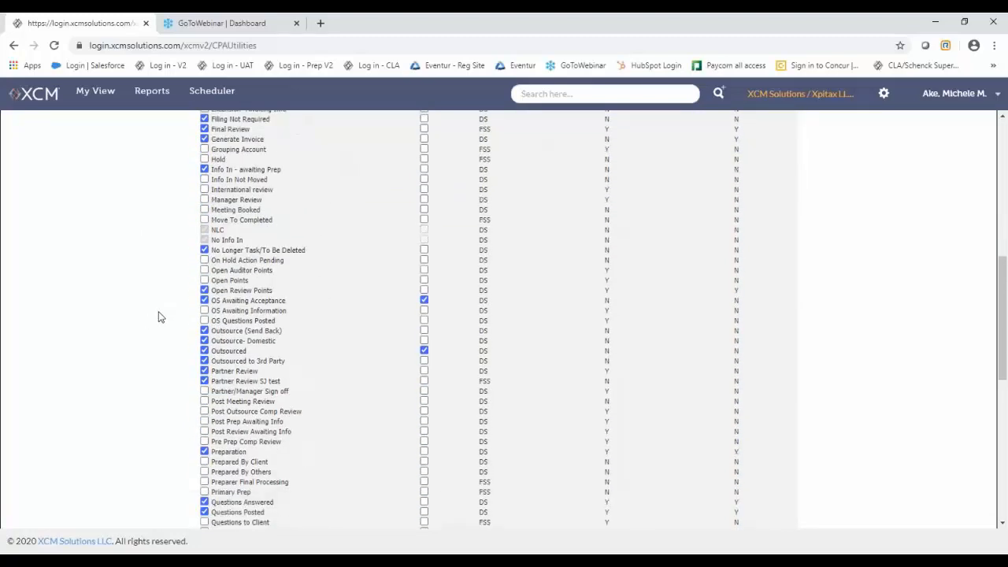
pyautogui.scroll(10, 157, 321)
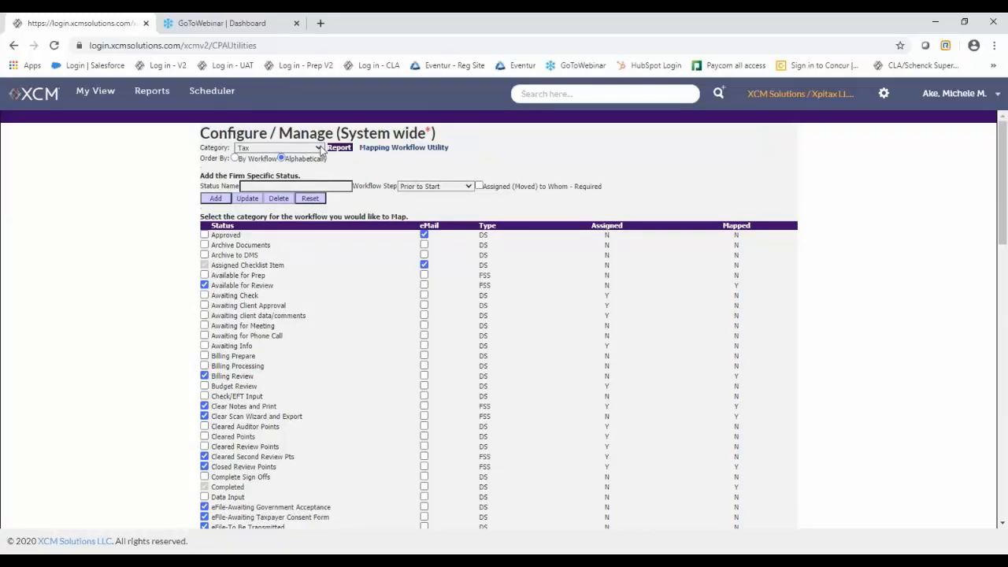
pyautogui.click(319, 148)
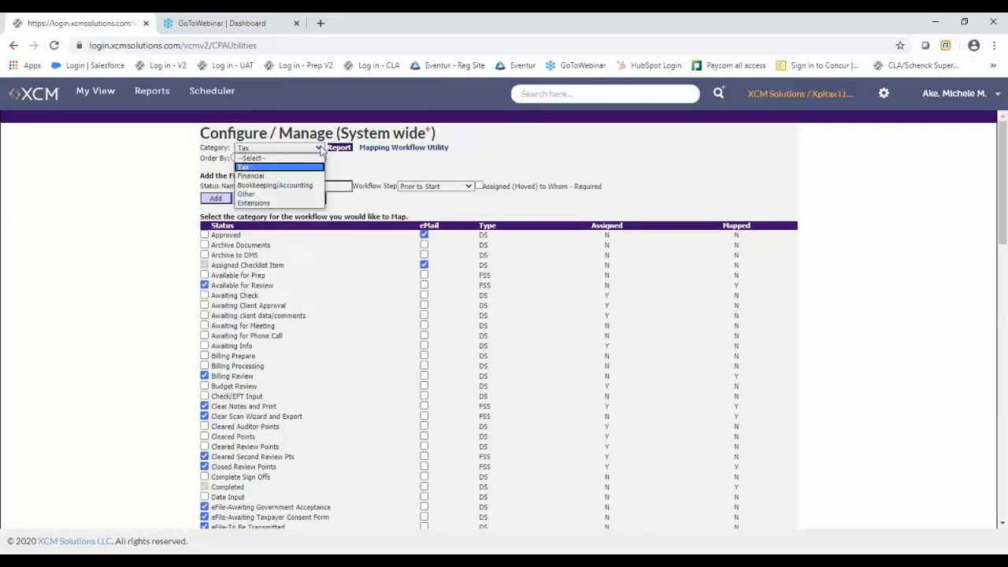
pyautogui.click(249, 197)
pyautogui.scroll(-2, 136, 233)
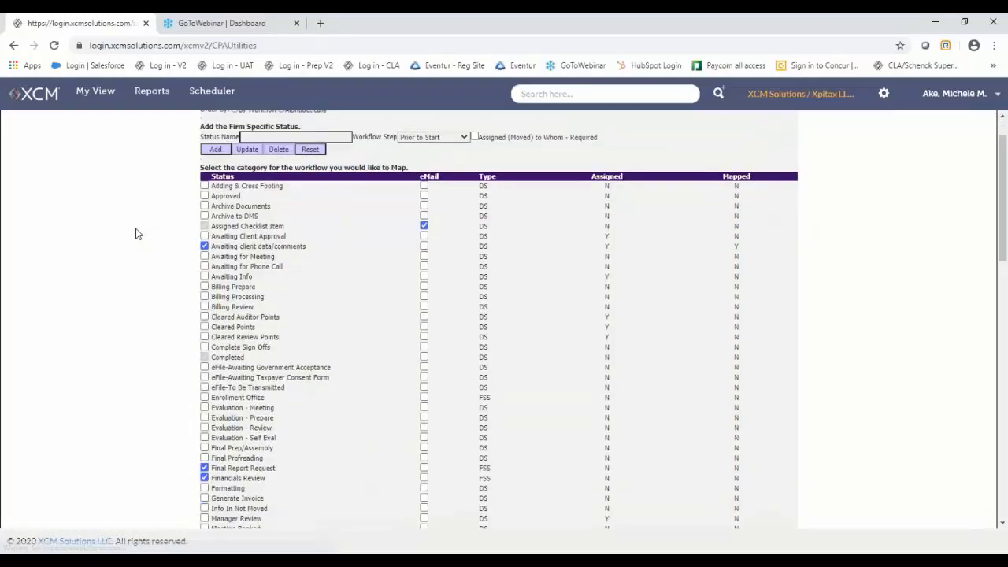
pyautogui.scroll(-2, 136, 233)
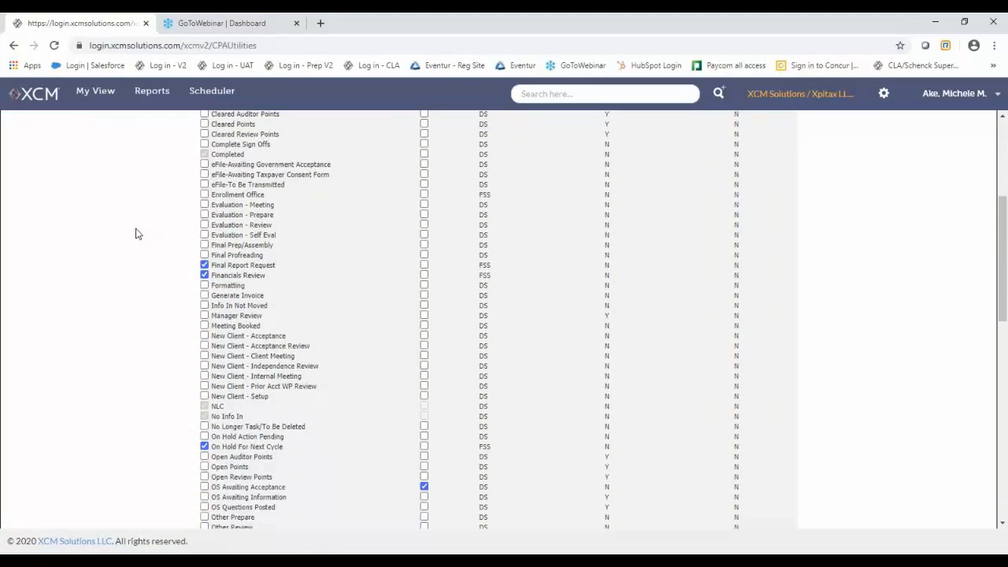
pyautogui.scroll(-10, 136, 233)
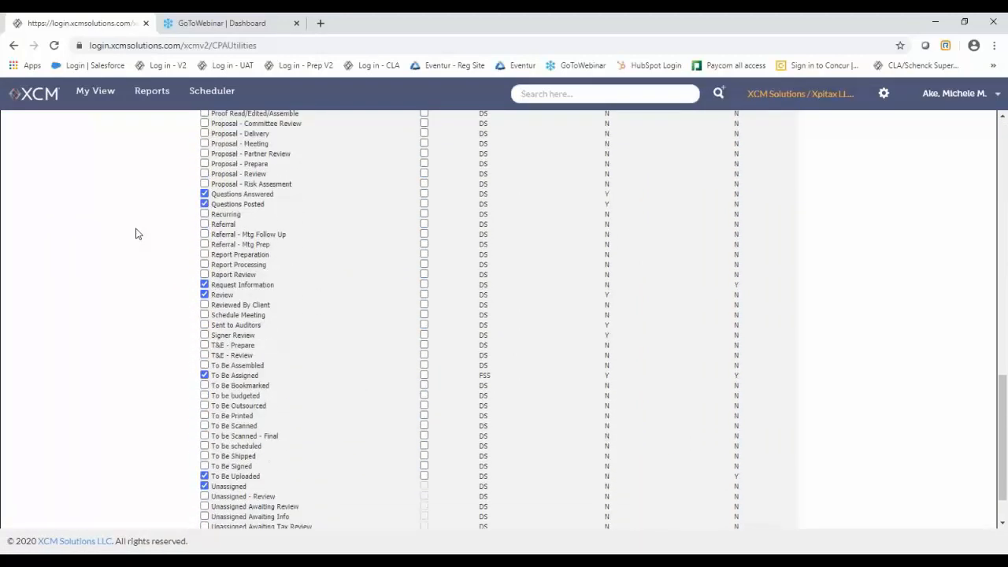
pyautogui.scroll(-1, 135, 234)
pyautogui.scroll(20, 135, 233)
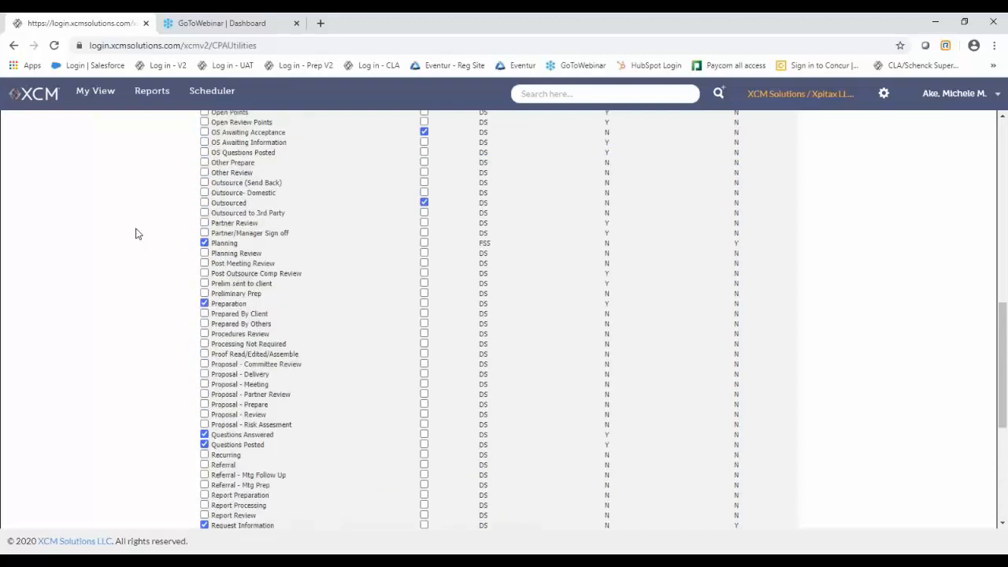
pyautogui.scroll(-2, 135, 233)
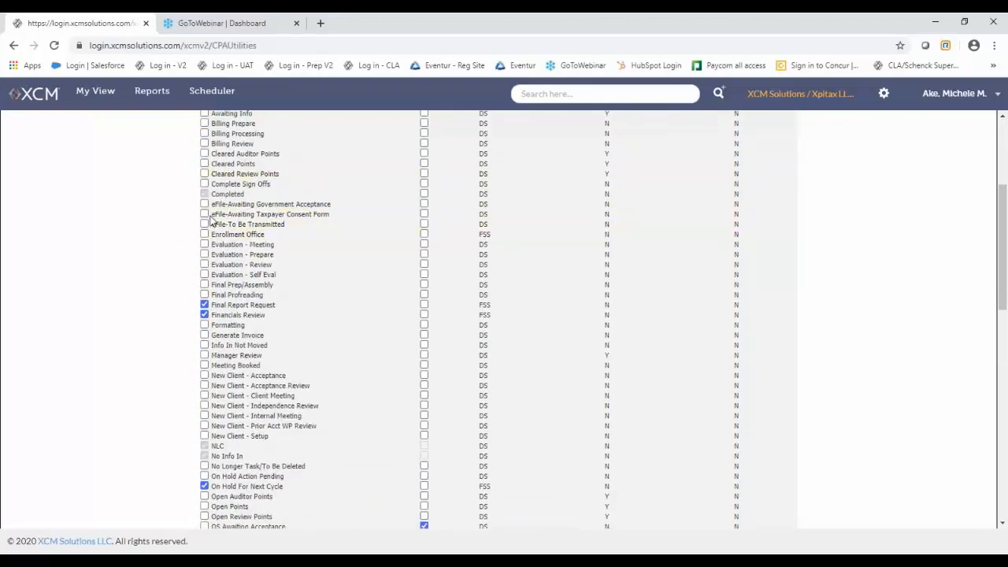
pyautogui.scroll(4, 213, 228)
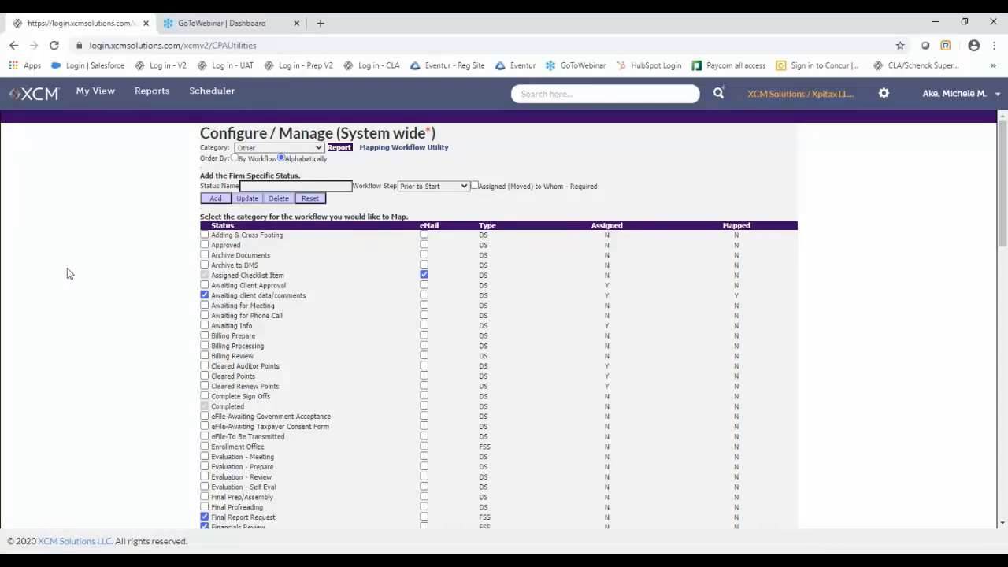
# - Return to the Administrator Utilities and open Manage Task Types from the Setup Utilities
pyautogui.click(885, 94)
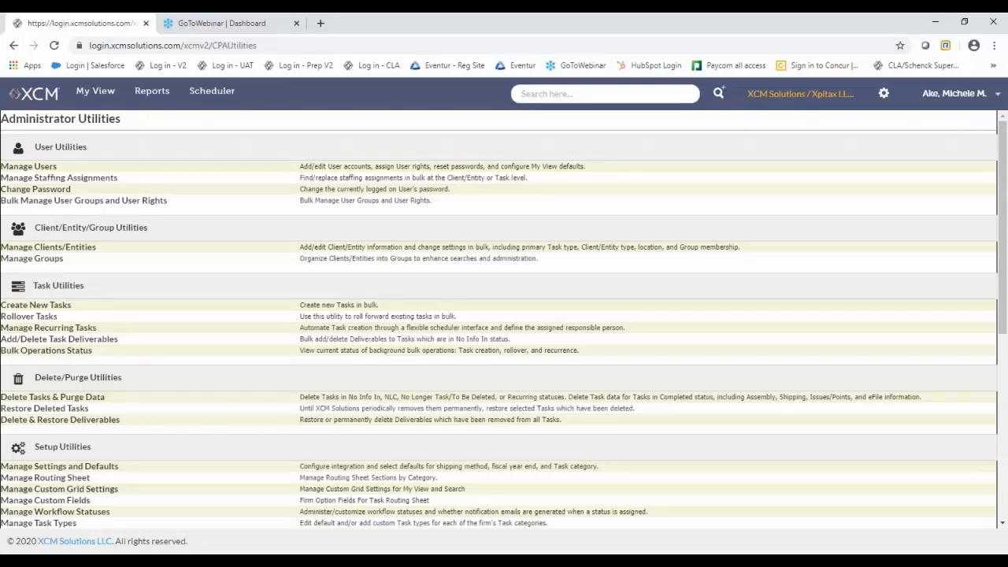
pyautogui.scroll(-1, 209, 374)
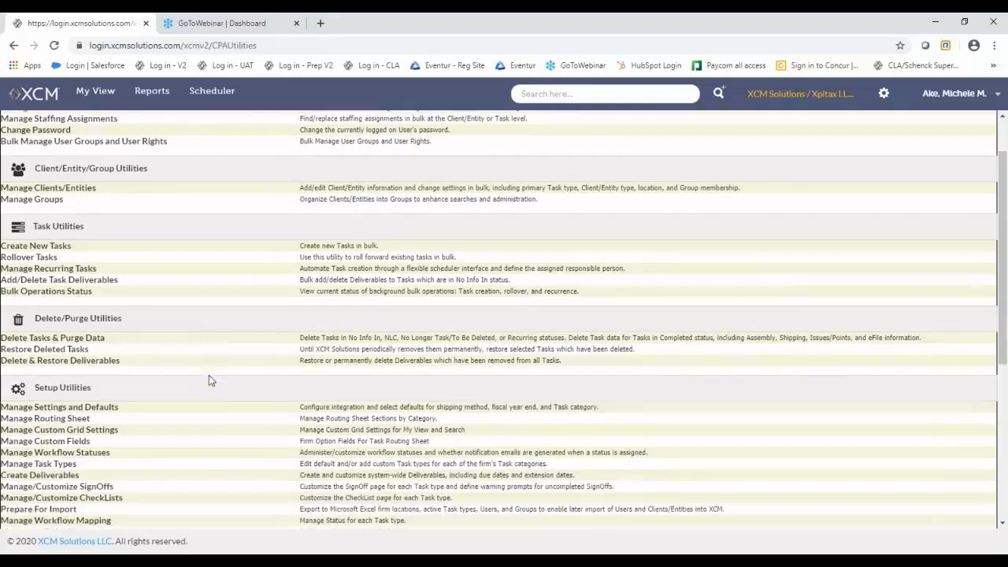
pyautogui.click(39, 462)
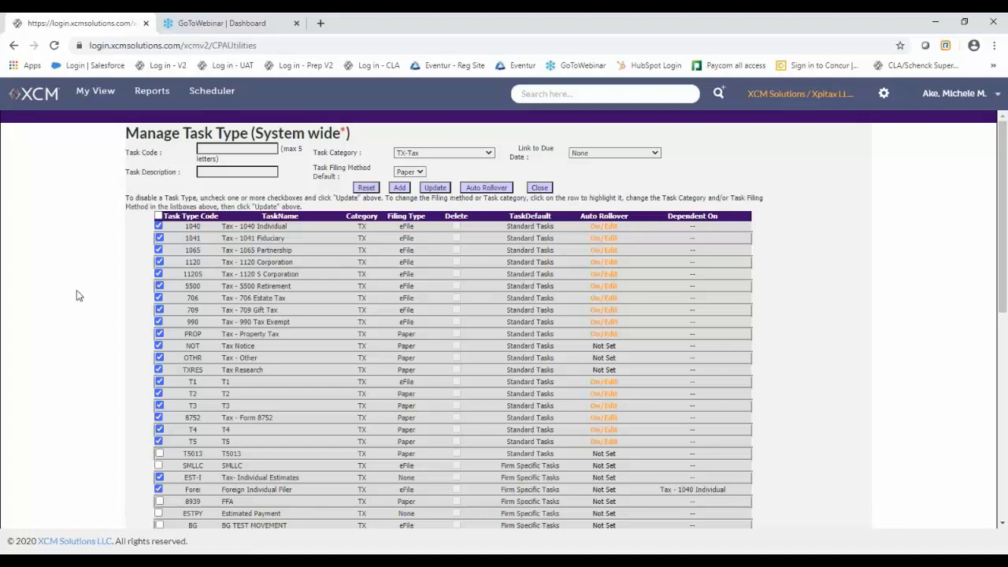
# - Examine the system-wide task types, including their codes, names, categories, filing types and standard or firm-specific defaults
pyautogui.click(507, 238)
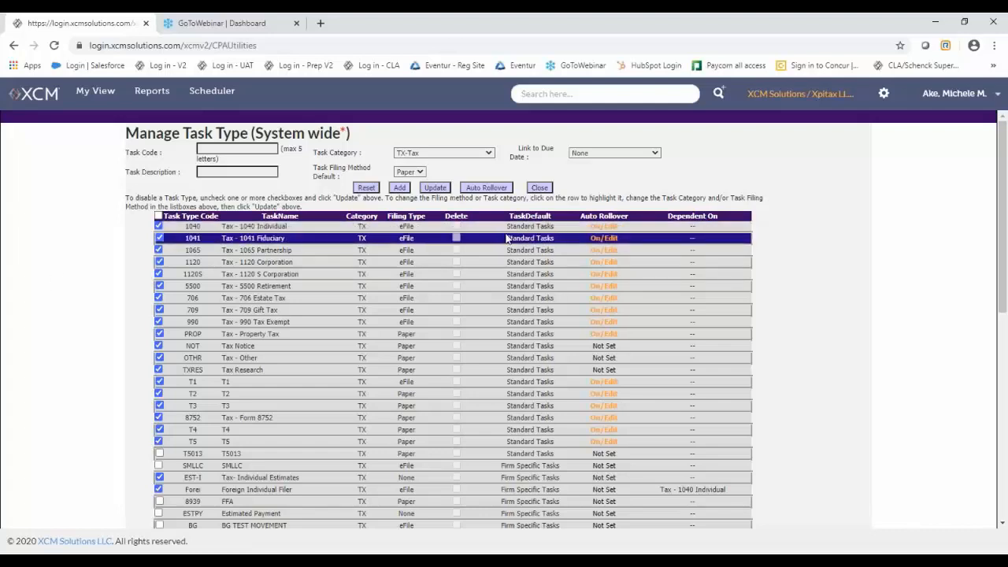
pyautogui.click(530, 226)
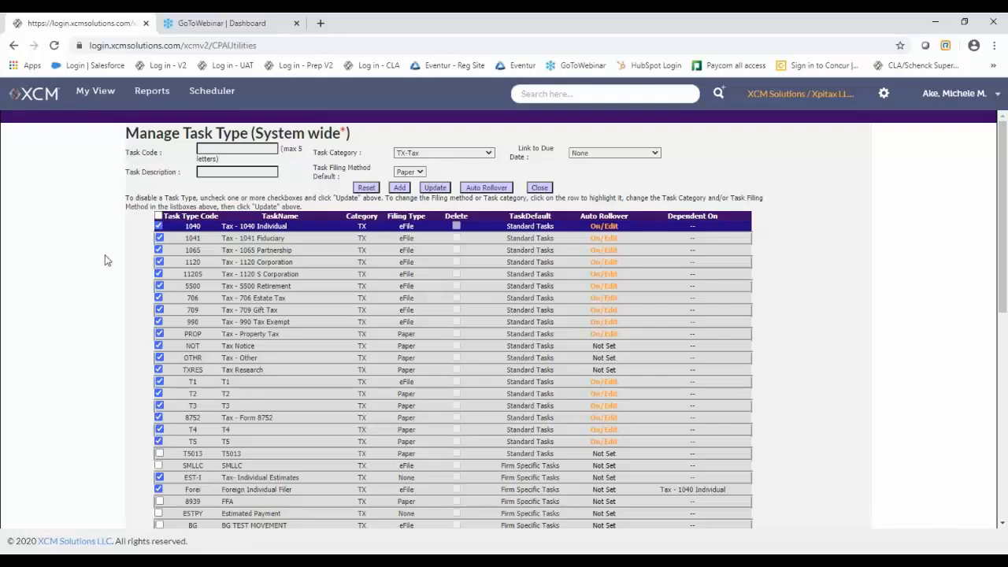
pyautogui.scroll(-1, 106, 260)
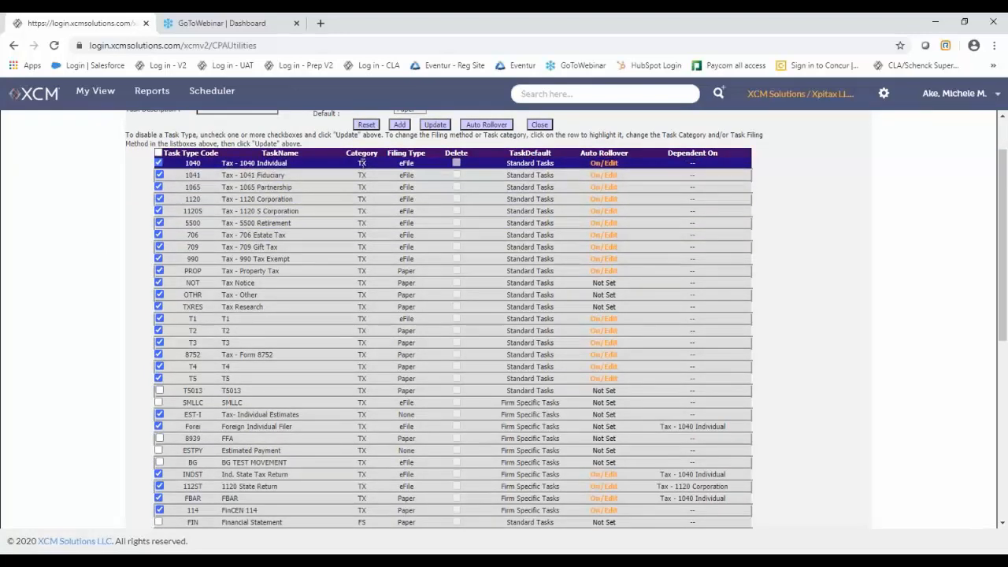
pyautogui.scroll(-3, 370, 315)
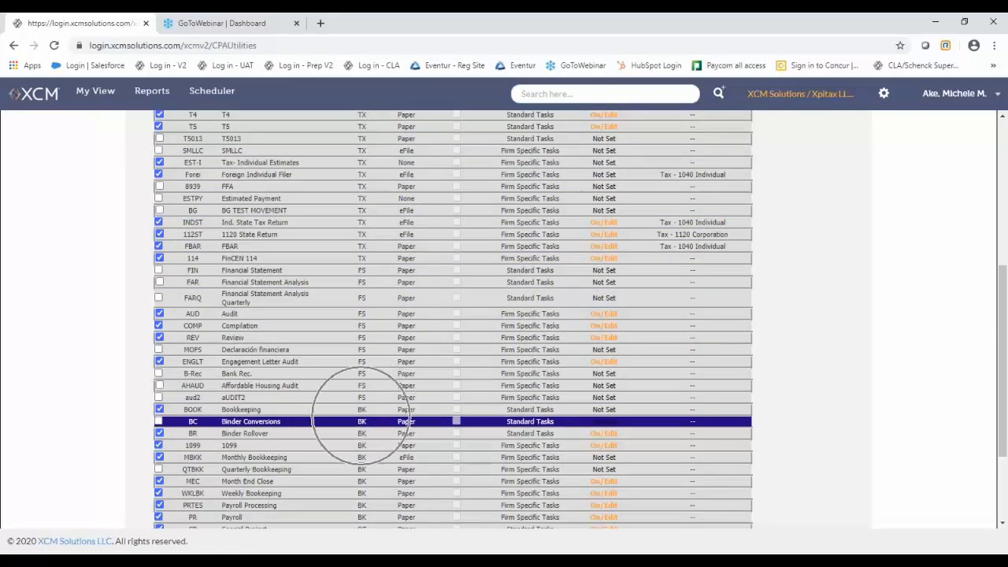
pyautogui.scroll(-3, 358, 428)
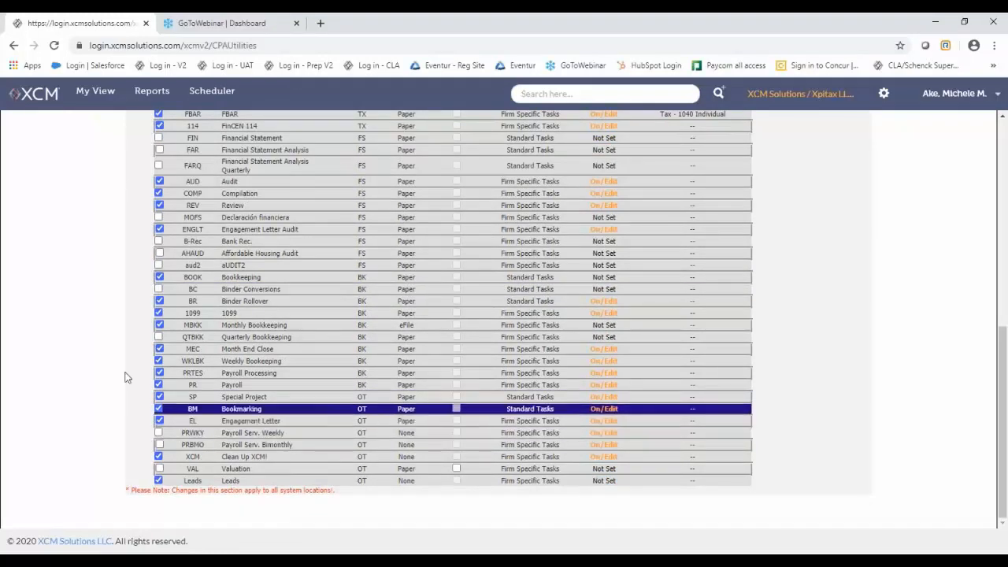
pyautogui.scroll(10, 72, 287)
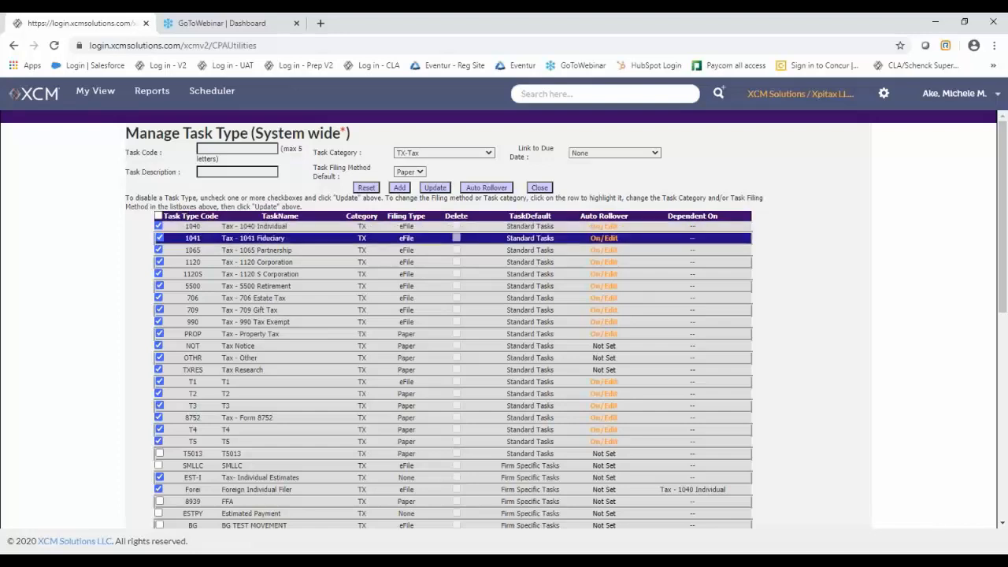
pyautogui.click(193, 227)
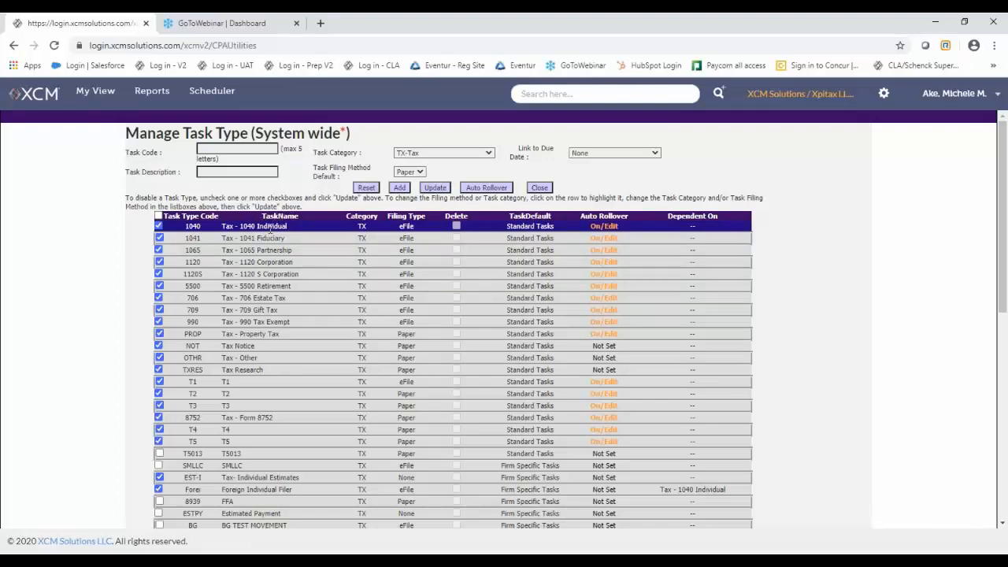
pyautogui.click(264, 297)
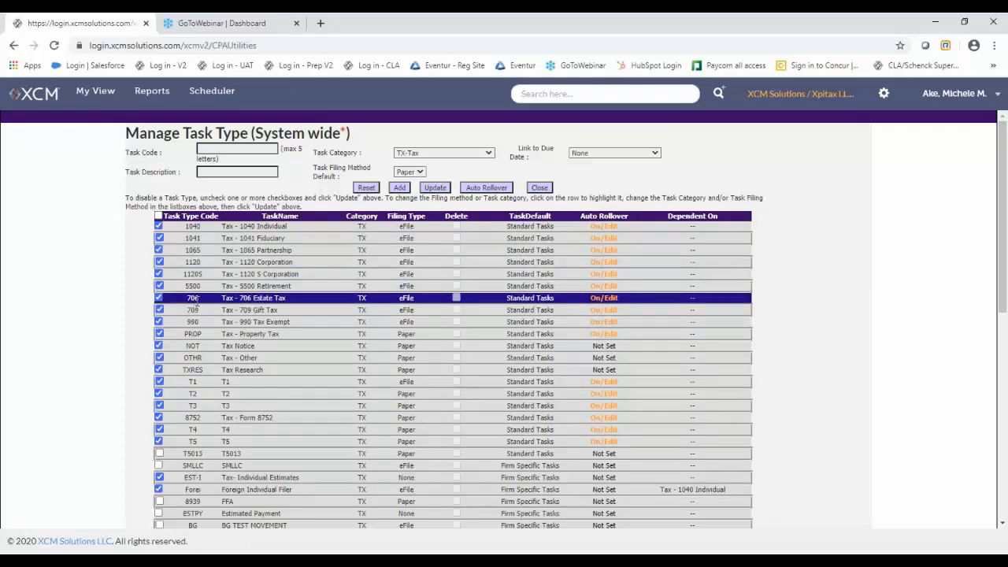
pyautogui.click(193, 345)
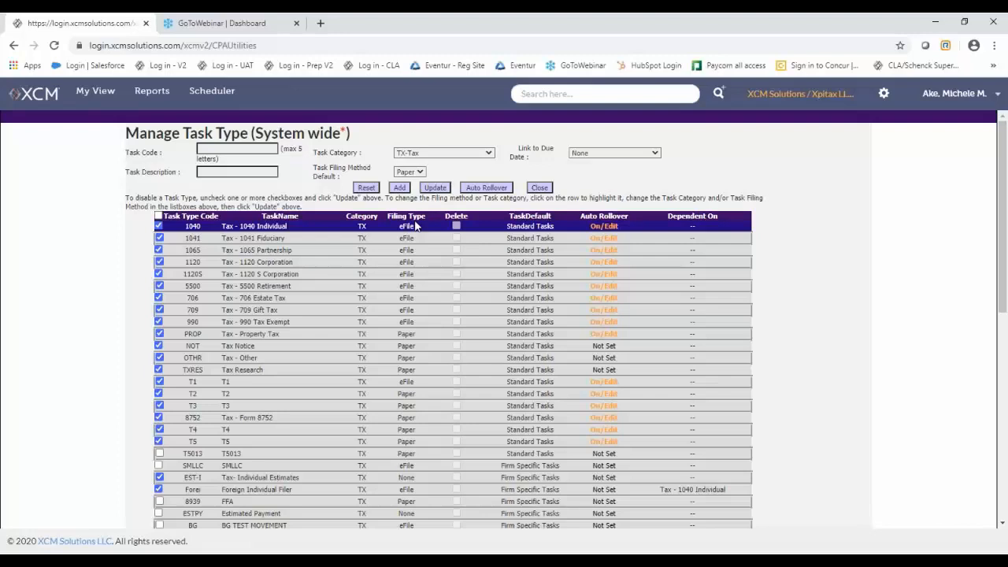
pyautogui.click(417, 430)
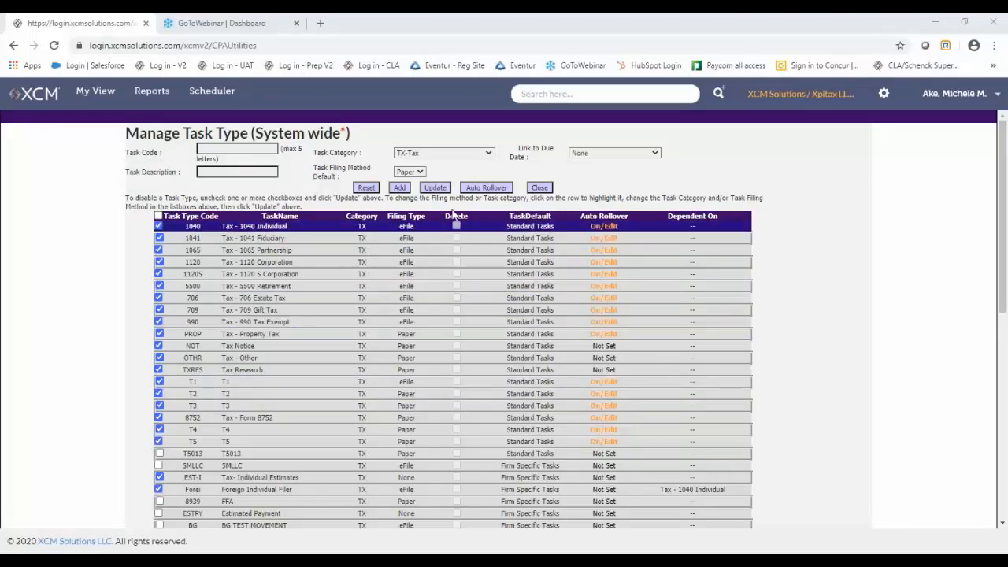
# - Try the delete option on the standard Tax Notice task type, and mark the firm-specific Valuation task type for deletion
pyautogui.click(456, 346)
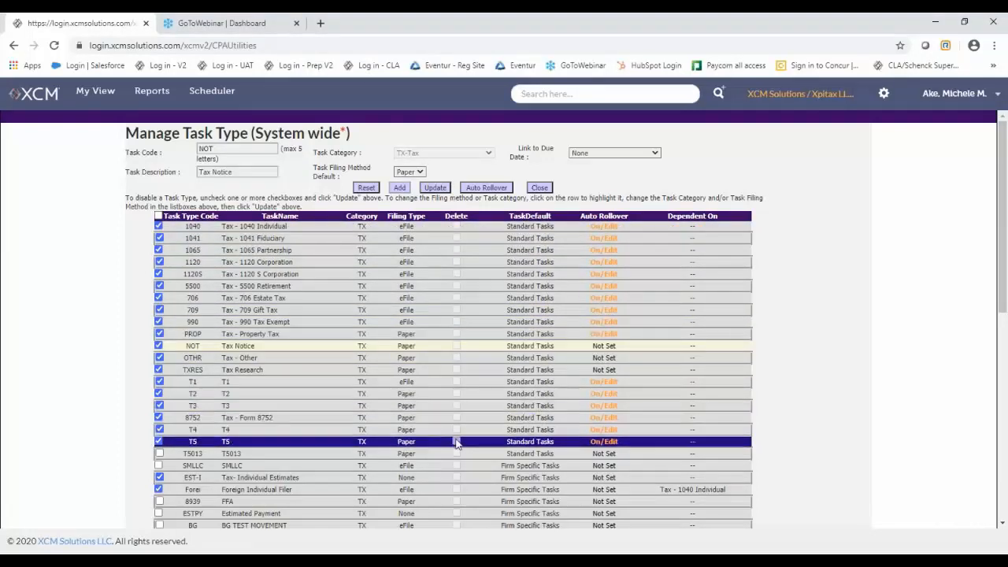
pyautogui.scroll(-5, 457, 446)
pyautogui.scroll(-1, 456, 446)
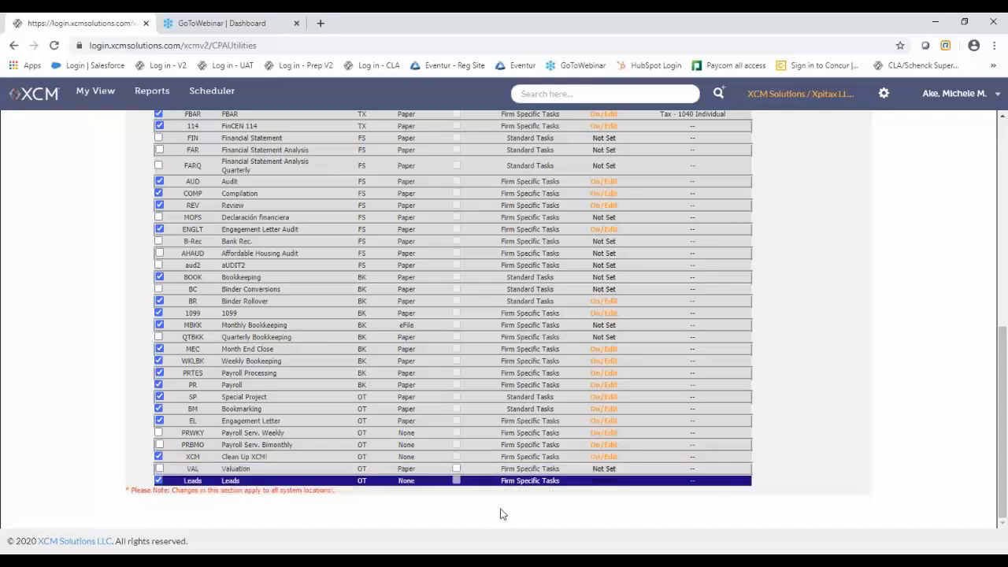
pyautogui.click(456, 469)
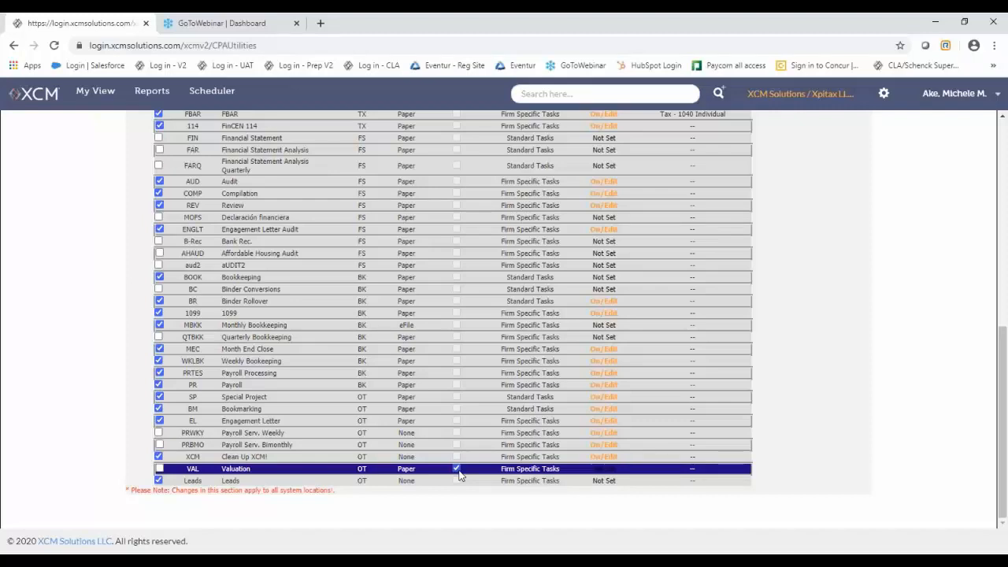
# - Unmark the Valuation task type for deletion and clear the task type entry fields
pyautogui.click(457, 470)
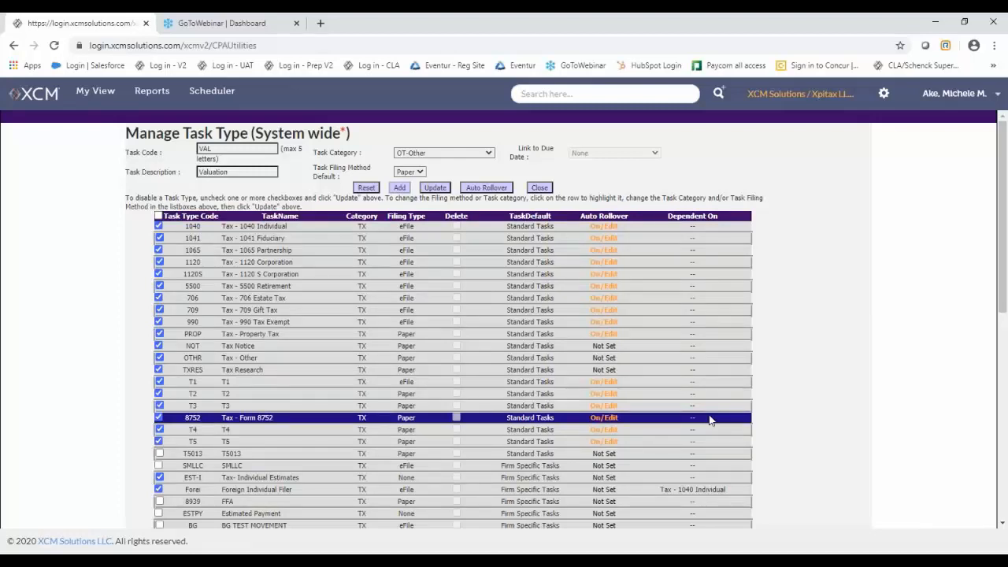
pyautogui.scroll(-1, 709, 420)
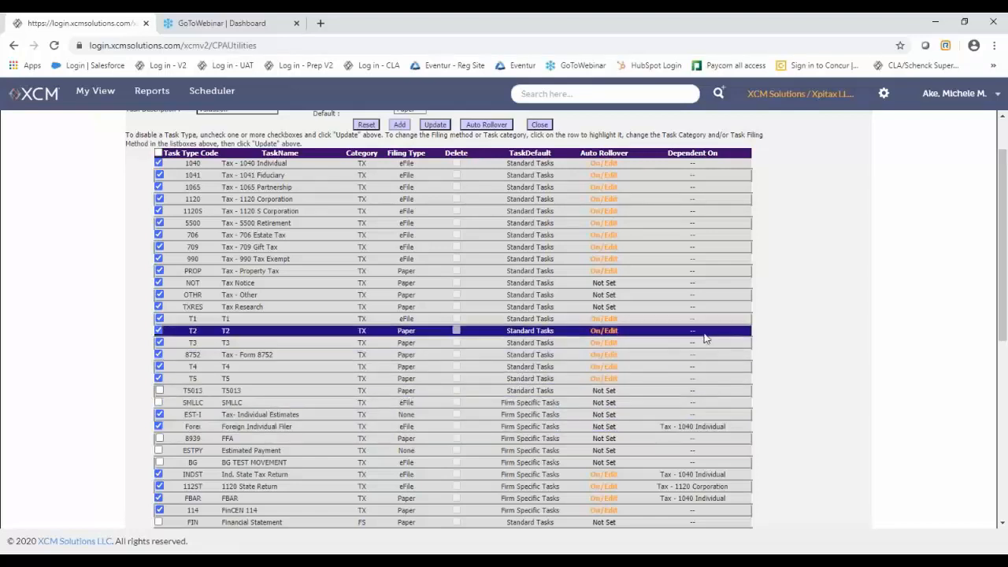
pyautogui.scroll(2, 704, 331)
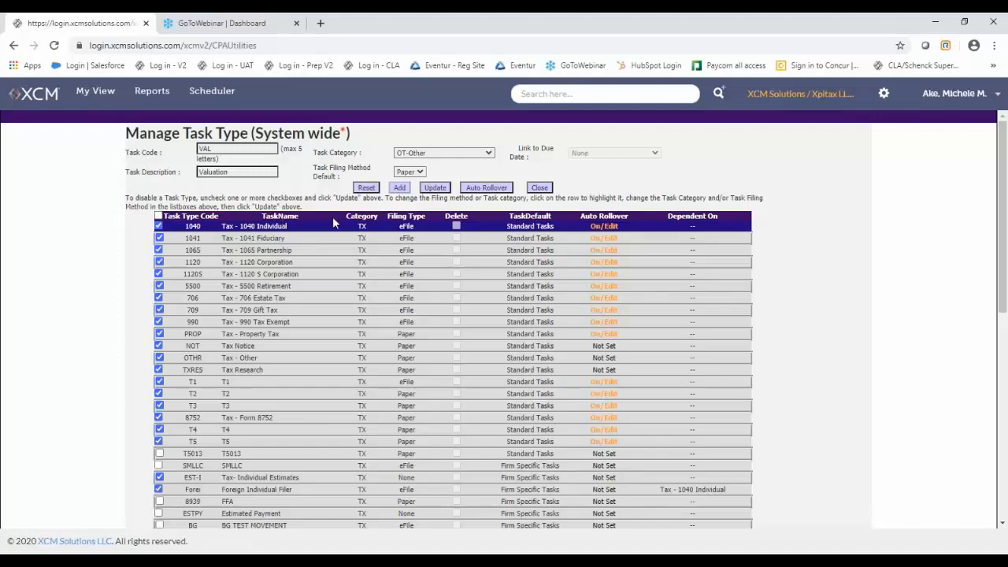
pyautogui.click(368, 189)
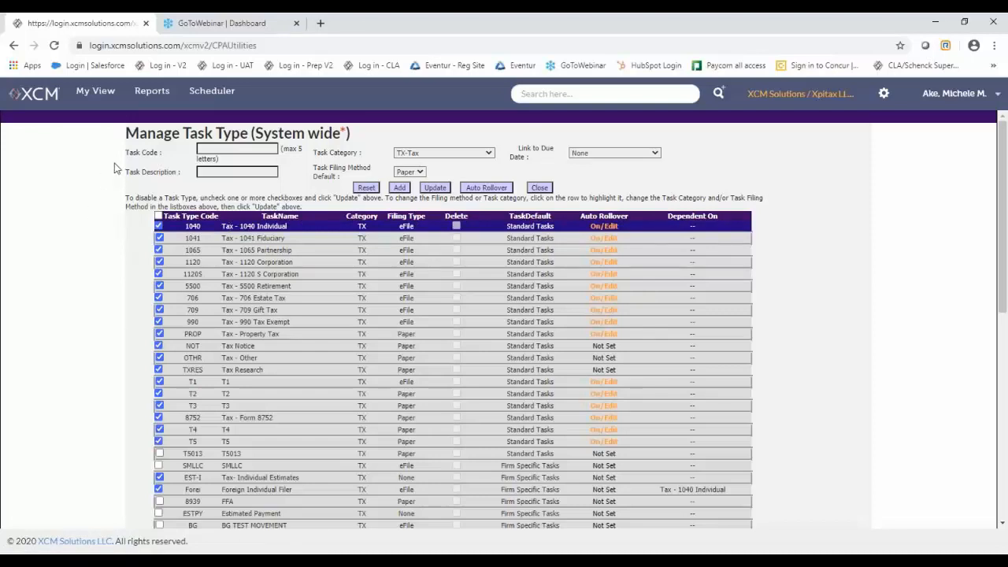
# - Fill in a new task type with the code PW and the category OT-Other
pyautogui.click(222, 149)
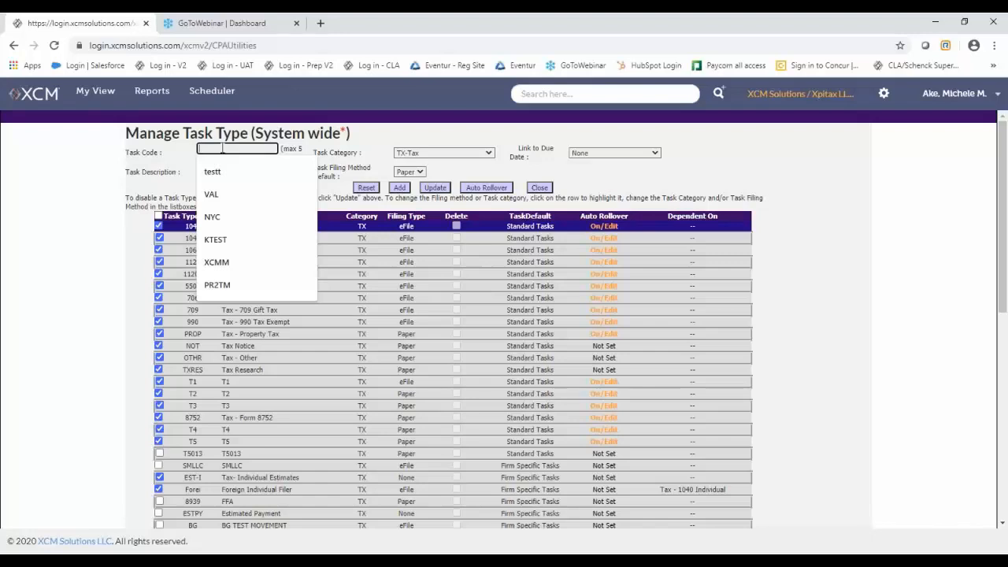
pyautogui.write('PW')
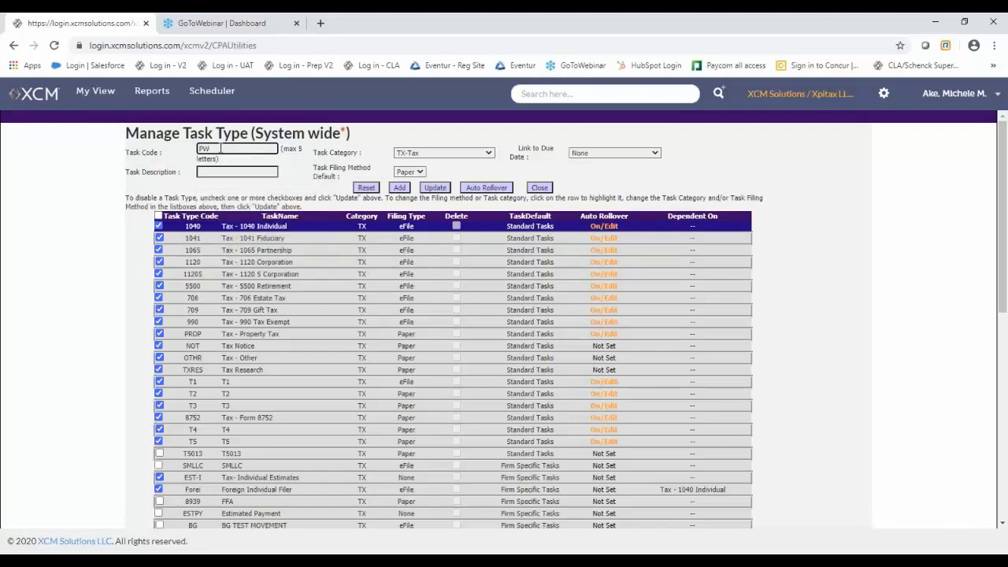
pyautogui.press('BackSpace')
pyautogui.press('BackSpace')
pyautogui.write('Firm')
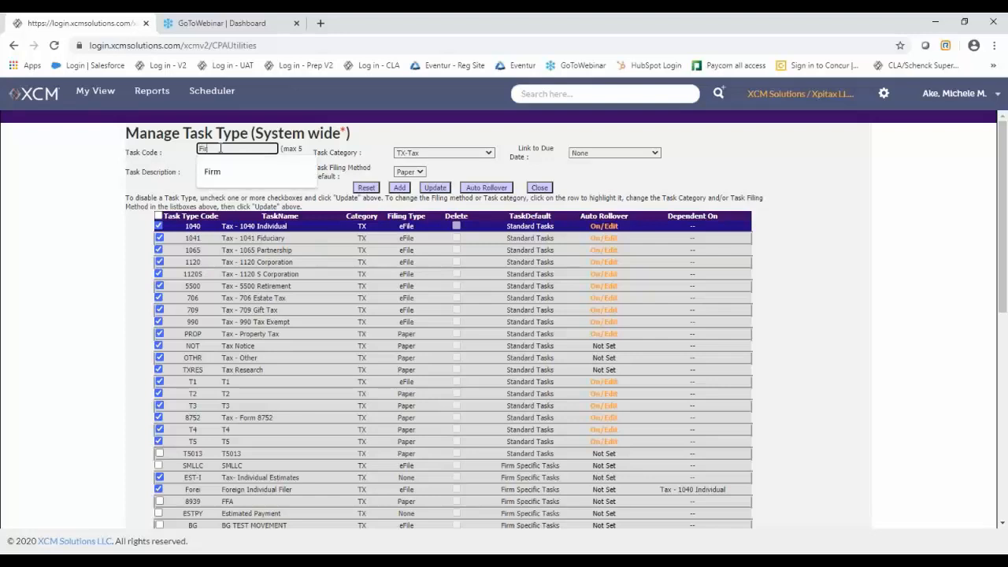
pyautogui.press('BackSpace')
pyautogui.press('BackSpace')
pyautogui.press('BackSpace')
pyautogui.press('BackSpace')
pyautogui.write('PW')
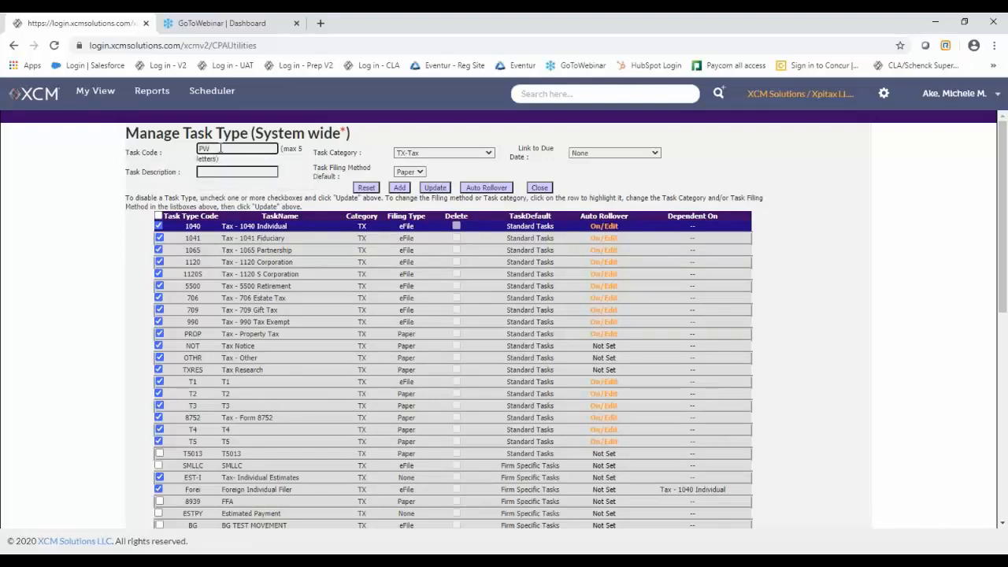
pyautogui.press('Tab')
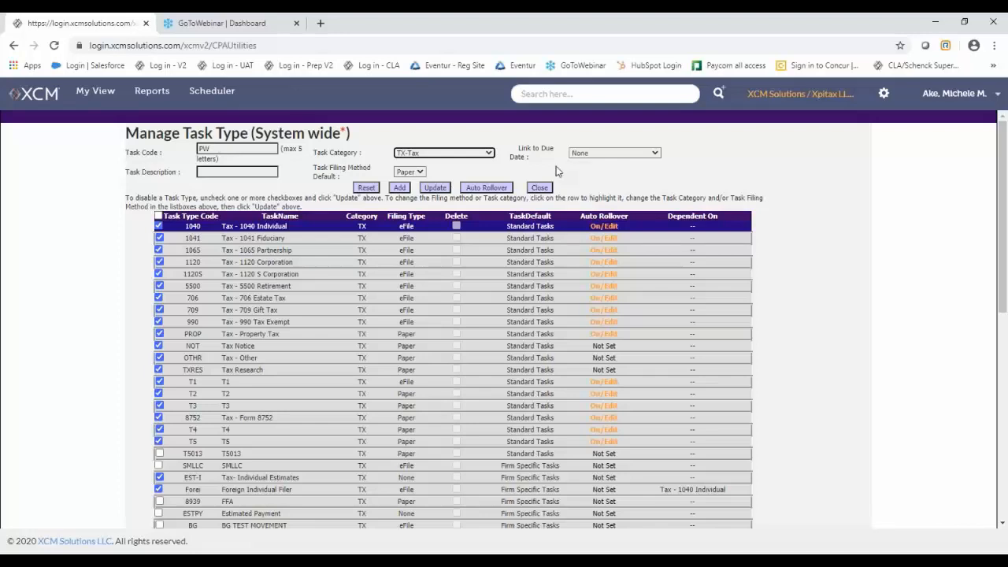
pyautogui.click(489, 153)
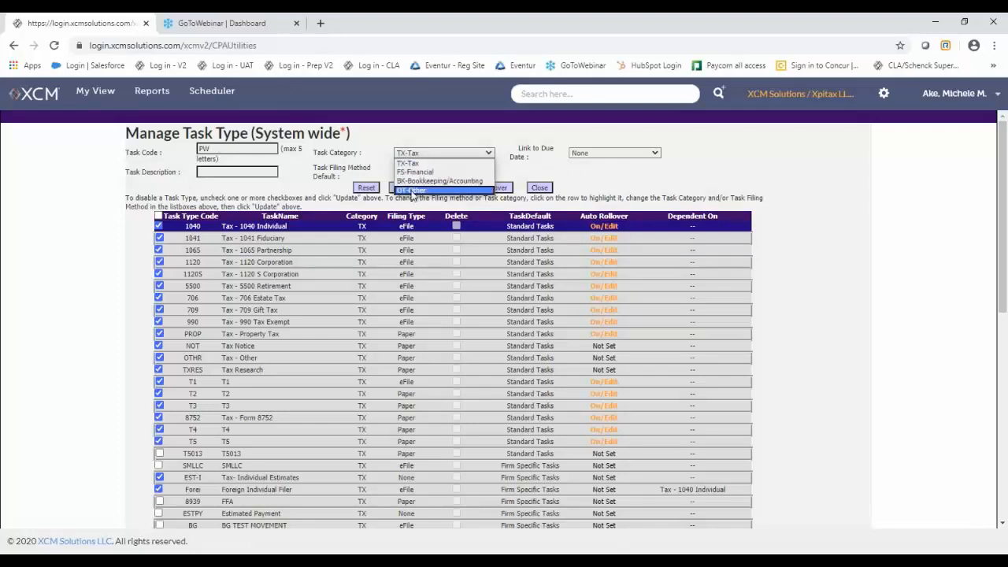
pyautogui.click(413, 169)
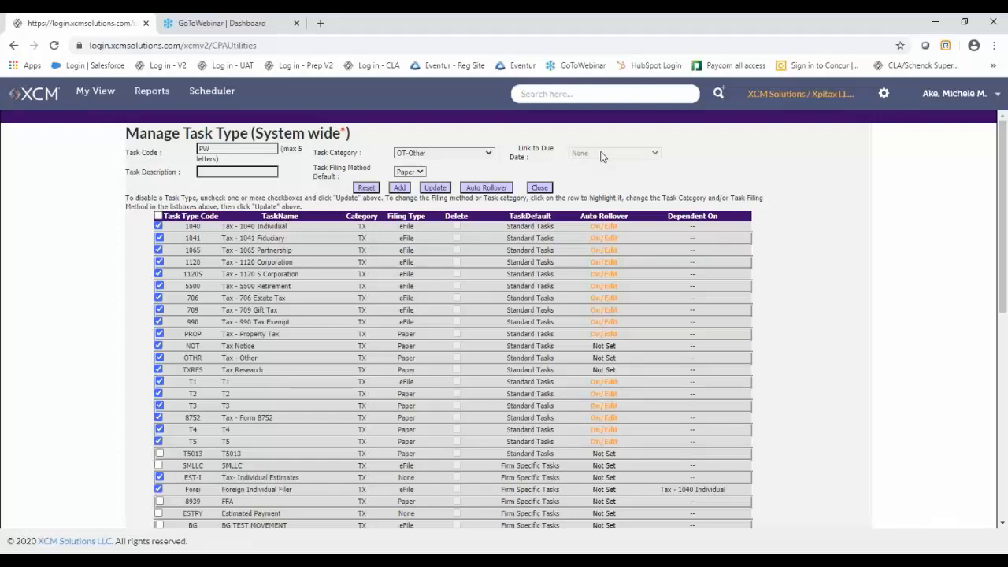
# - Add the new task type with the description Firm Password Reset and the filing method default None
pyautogui.click(223, 171)
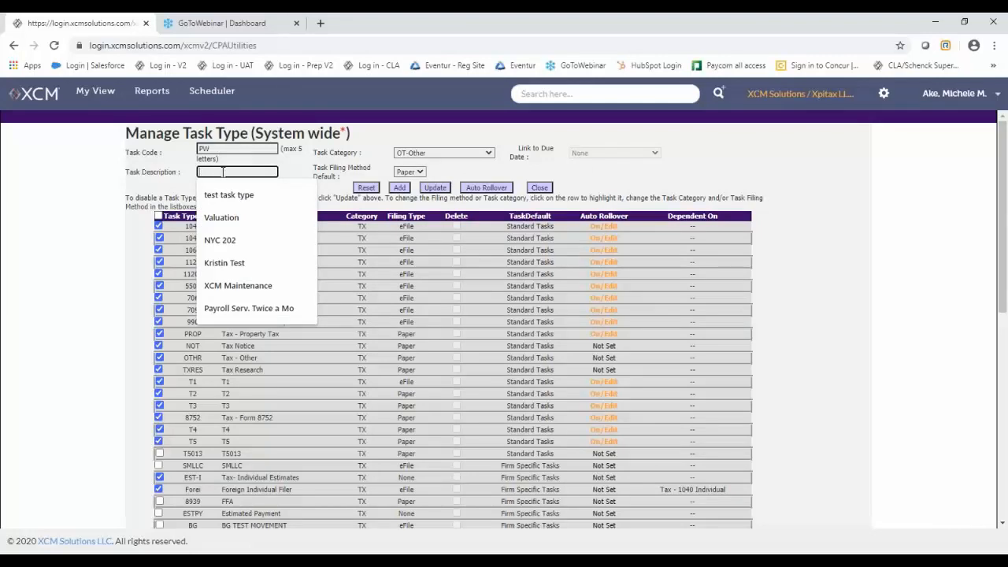
pyautogui.write('Fri')
pyautogui.press('BackSpace')
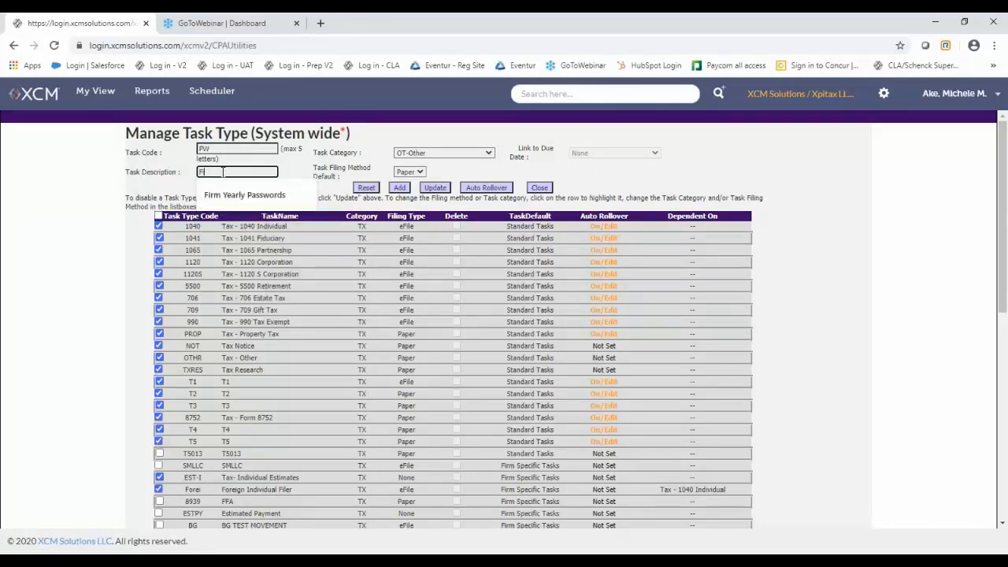
pyautogui.write('irm Pass')
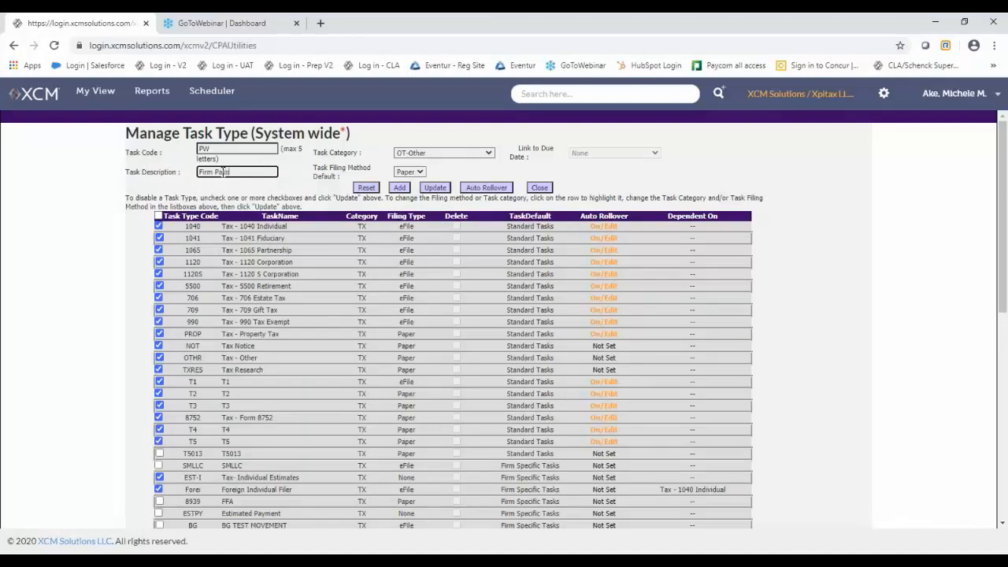
pyautogui.write('word Reset')
pyautogui.click(420, 172)
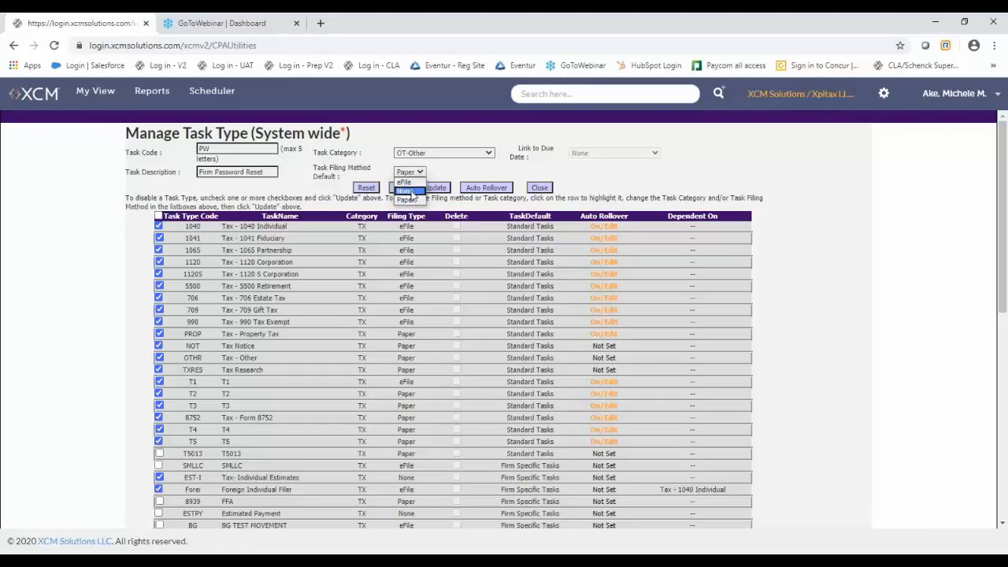
pyautogui.click(410, 191)
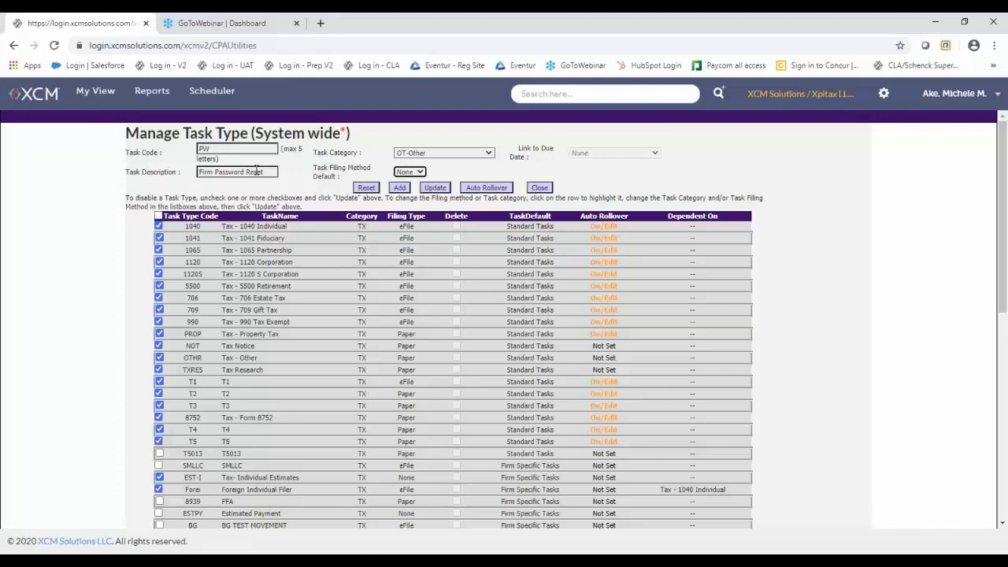
pyautogui.click(399, 187)
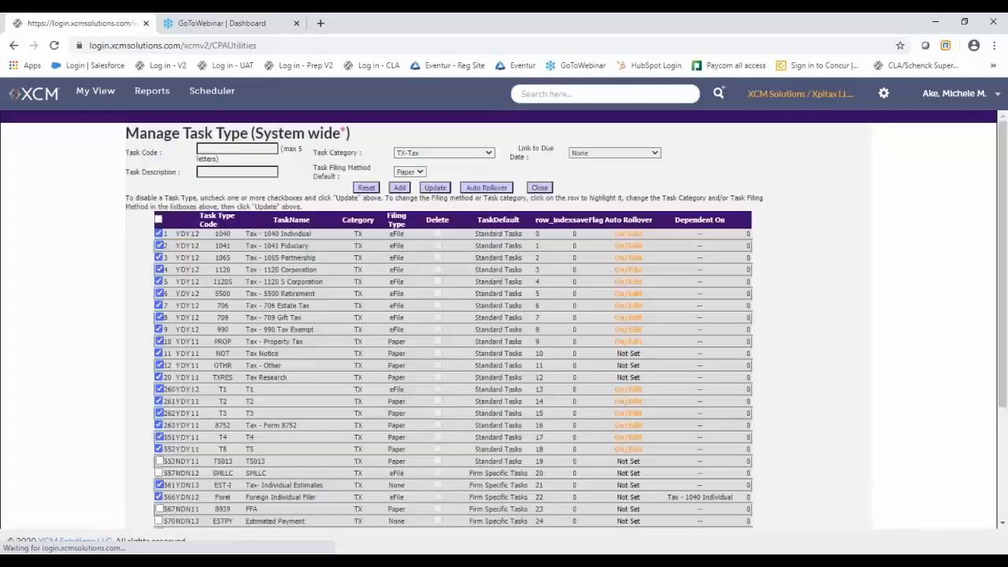
# - Locate the new Firm Password Reset task type in the list and check its row
pyautogui.scroll(-10, 71, 268)
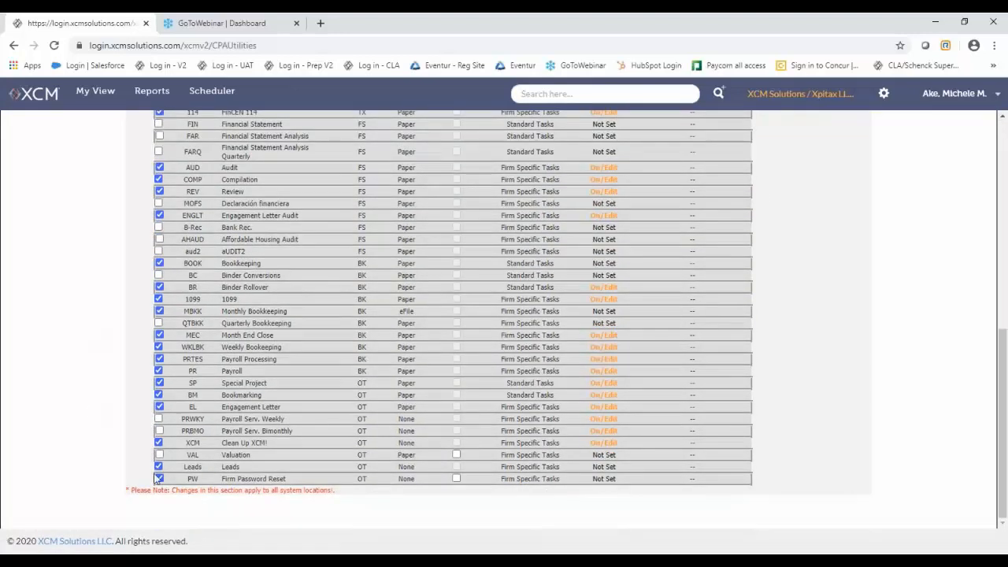
pyautogui.click(221, 479)
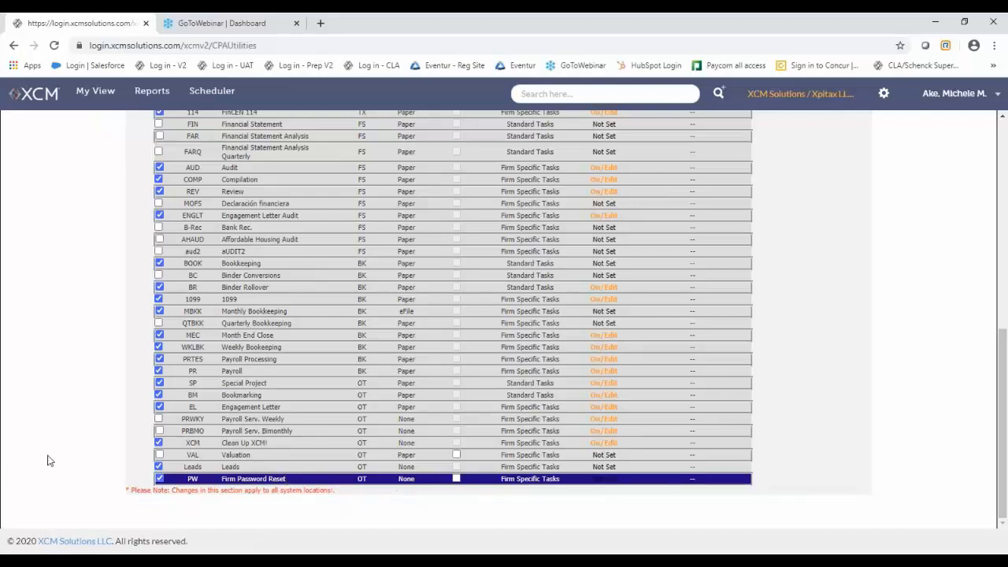
pyautogui.scroll(3, 76, 447)
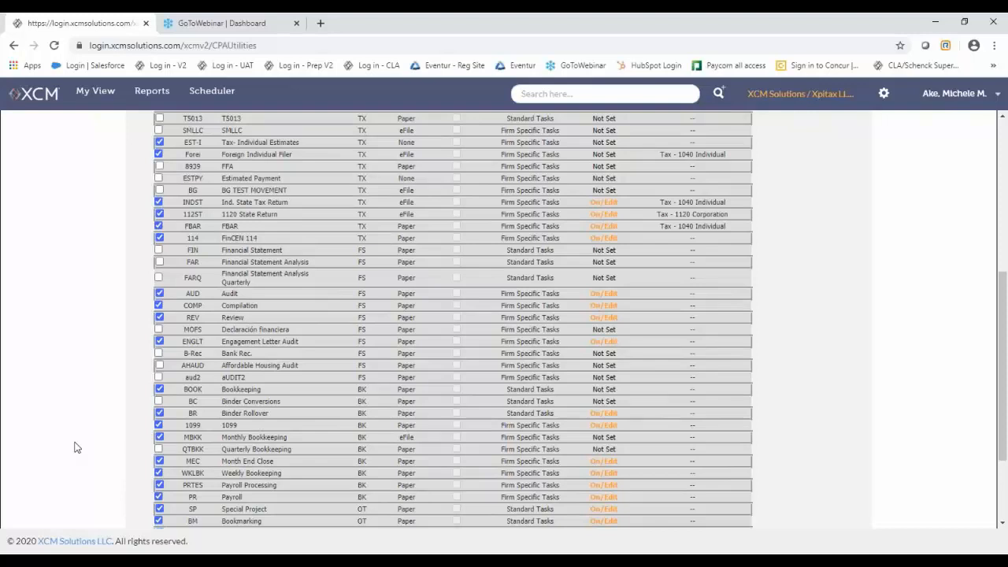
pyautogui.scroll(8, 76, 447)
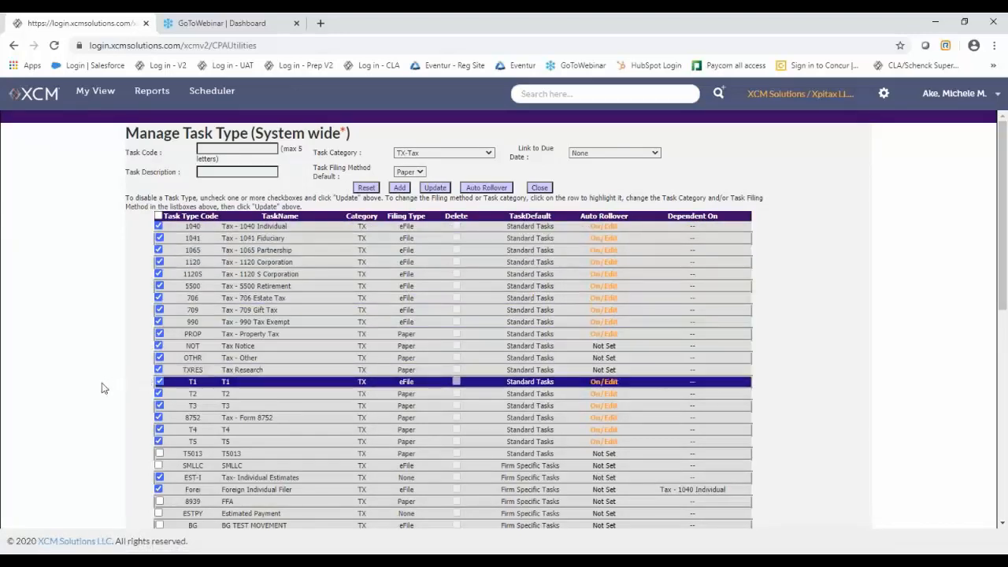
pyautogui.scroll(-8, 83, 405)
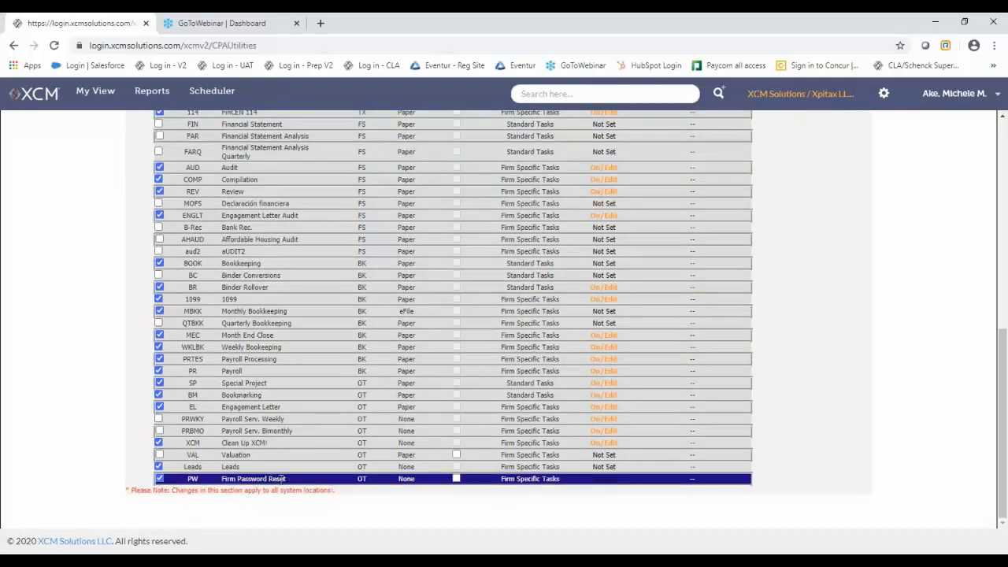
pyautogui.scroll(6, 40, 432)
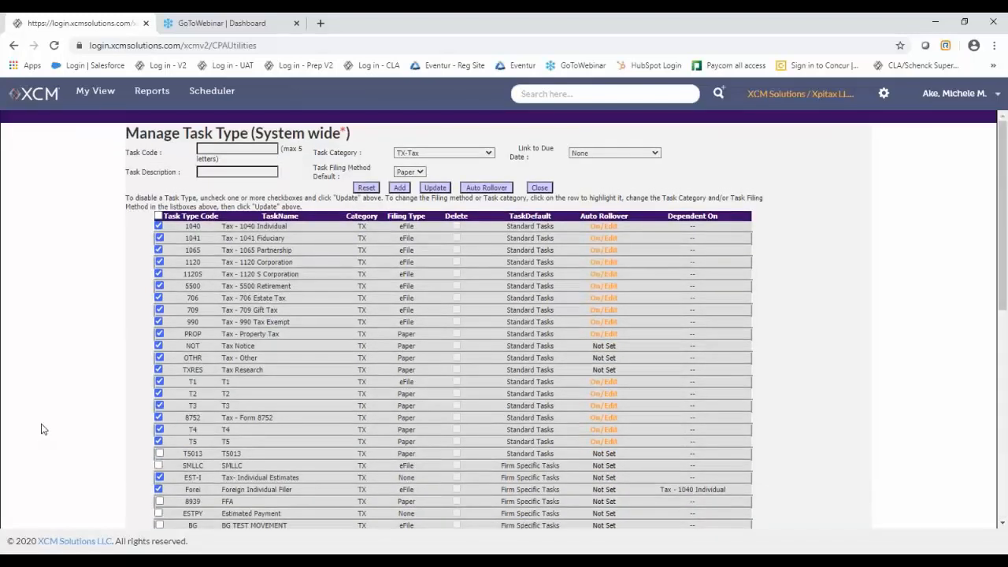
# - Select all task types at once, clear the whole selection and go to the Firm Password Reset row
pyautogui.click(159, 216)
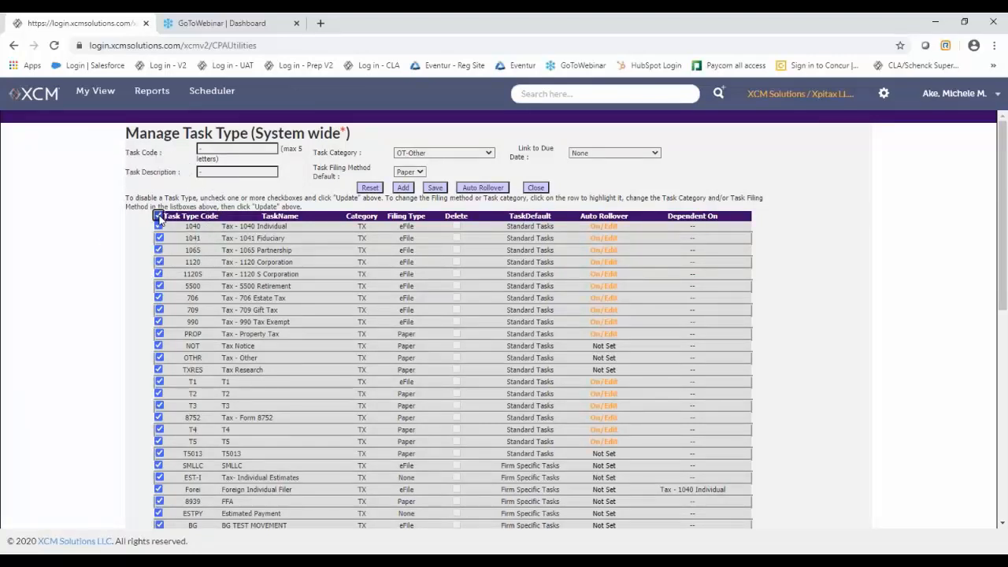
pyautogui.click(159, 216)
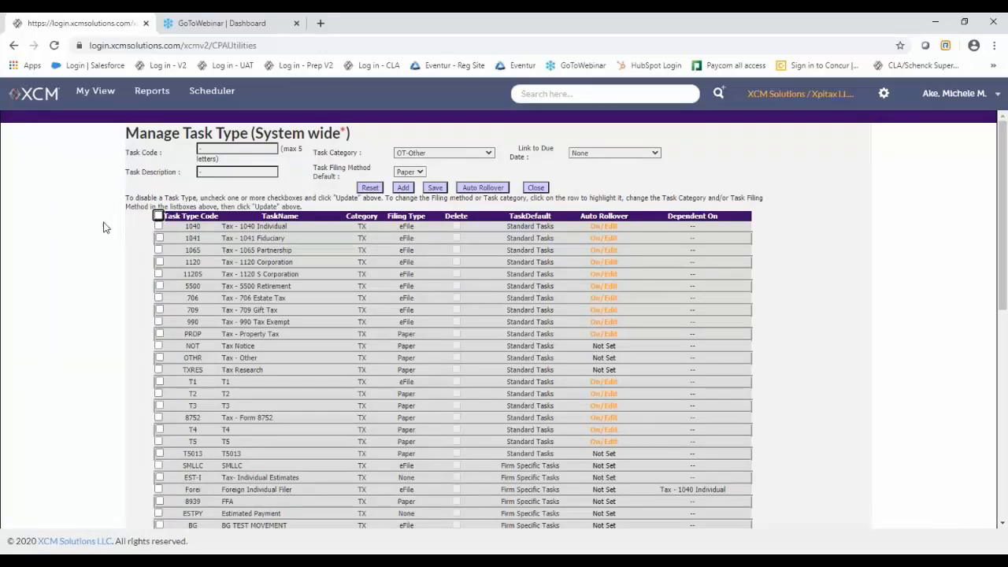
pyautogui.scroll(-5, 121, 240)
pyautogui.scroll(-2, 121, 240)
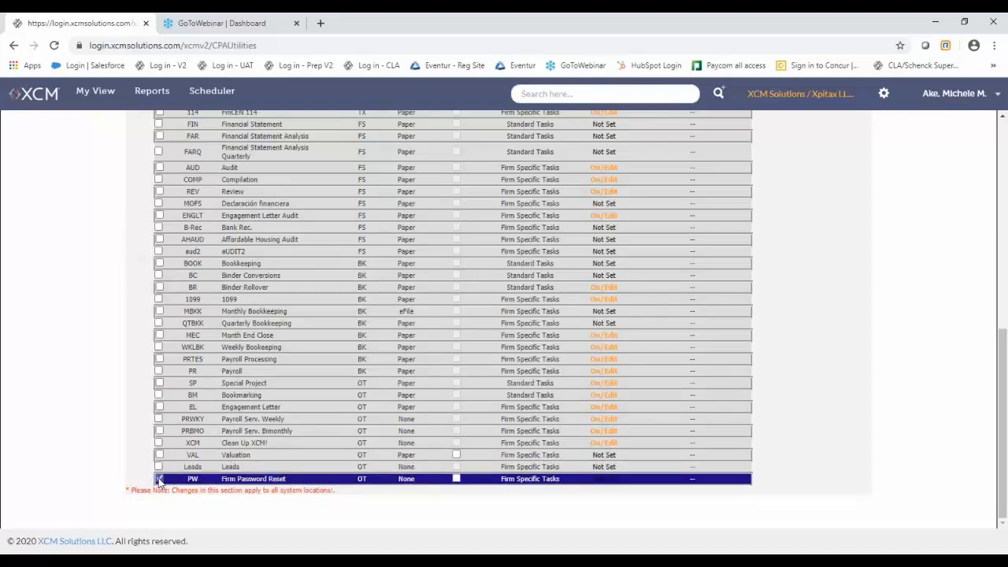
# - Try to open the auto rollover settings for the Firm Password Reset task type
pyautogui.click(159, 479)
pyautogui.click(159, 479)
pyautogui.scroll(7, 262, 477)
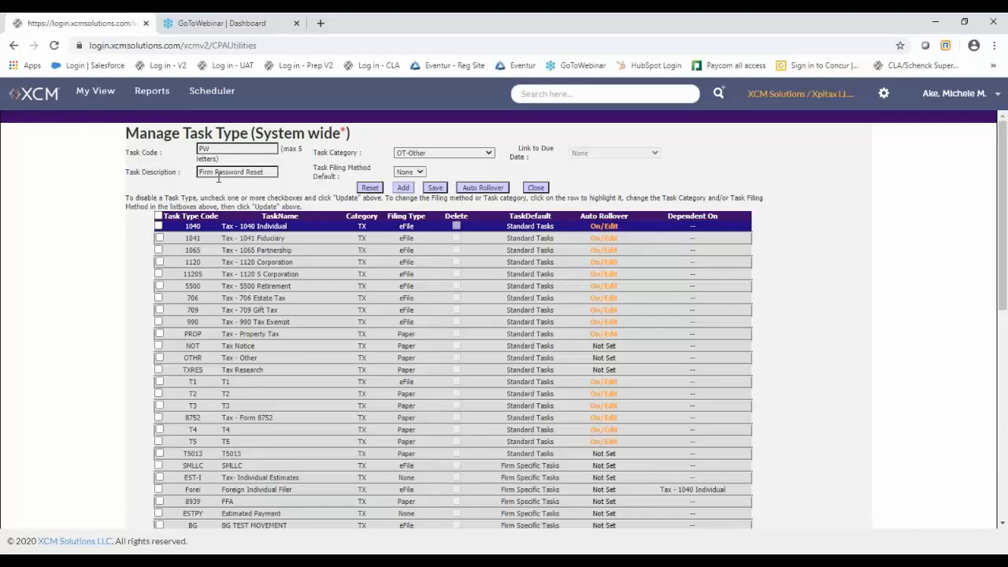
pyautogui.click(478, 188)
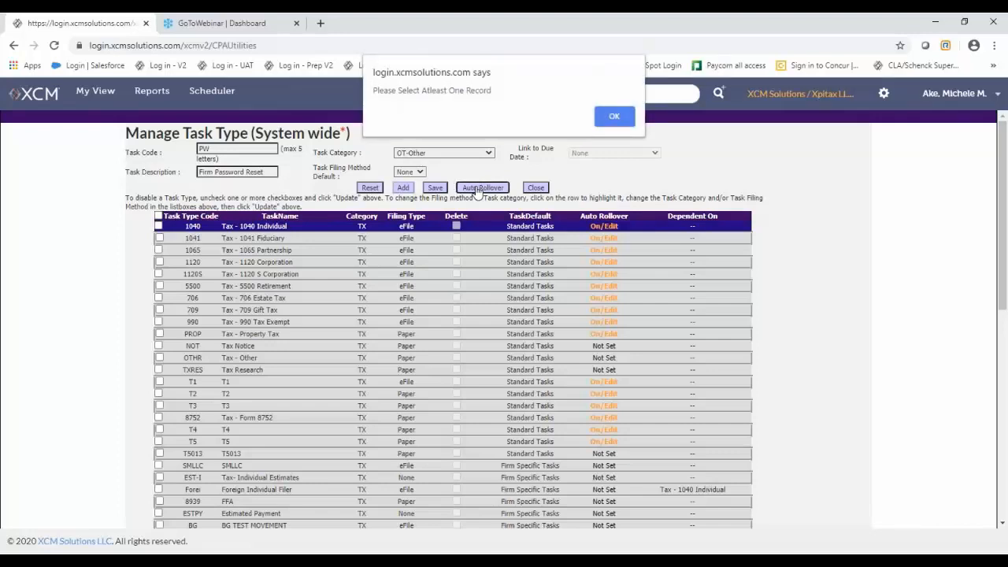
pyautogui.click(614, 116)
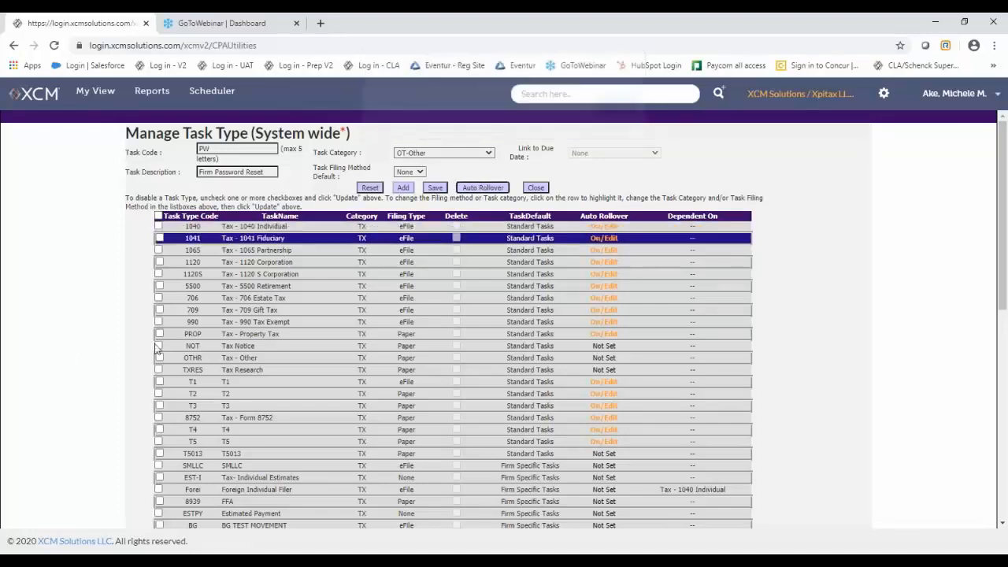
# - Select only the Firm Password Reset task type and apply auto rollover with a Quarterly new period end date
pyautogui.click(166, 334)
pyautogui.click(157, 477)
pyautogui.scroll(-10, 128, 483)
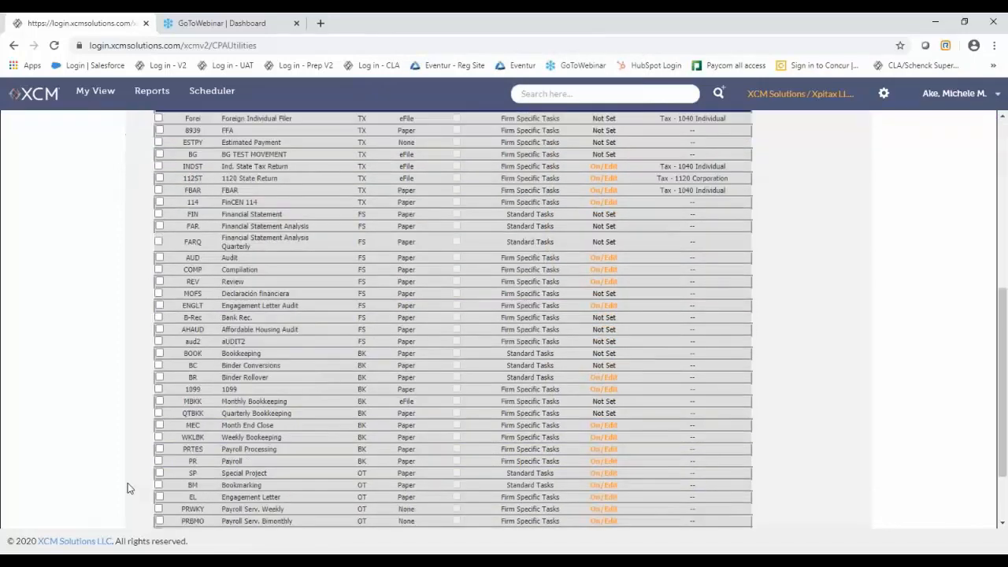
pyautogui.click(163, 479)
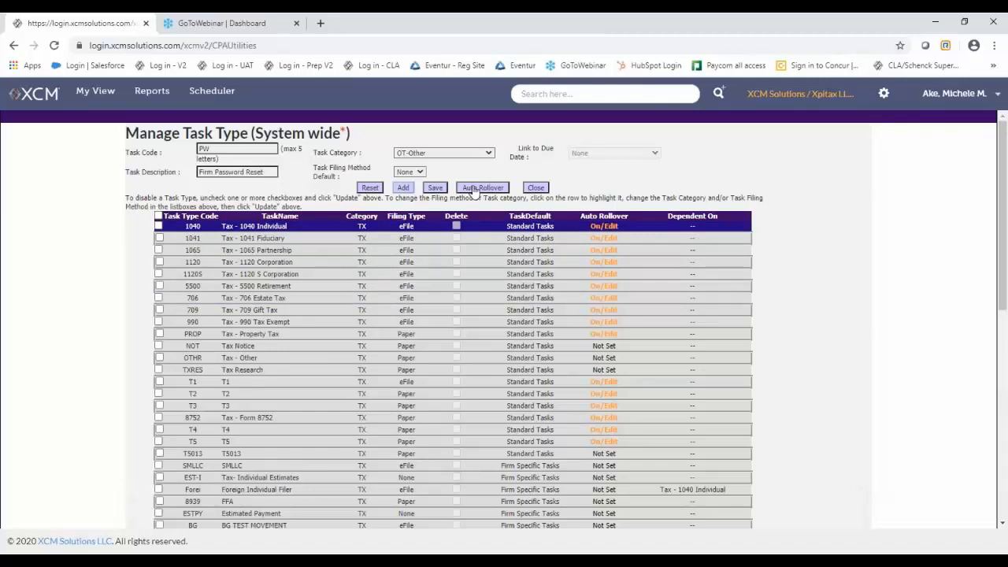
pyautogui.click(475, 189)
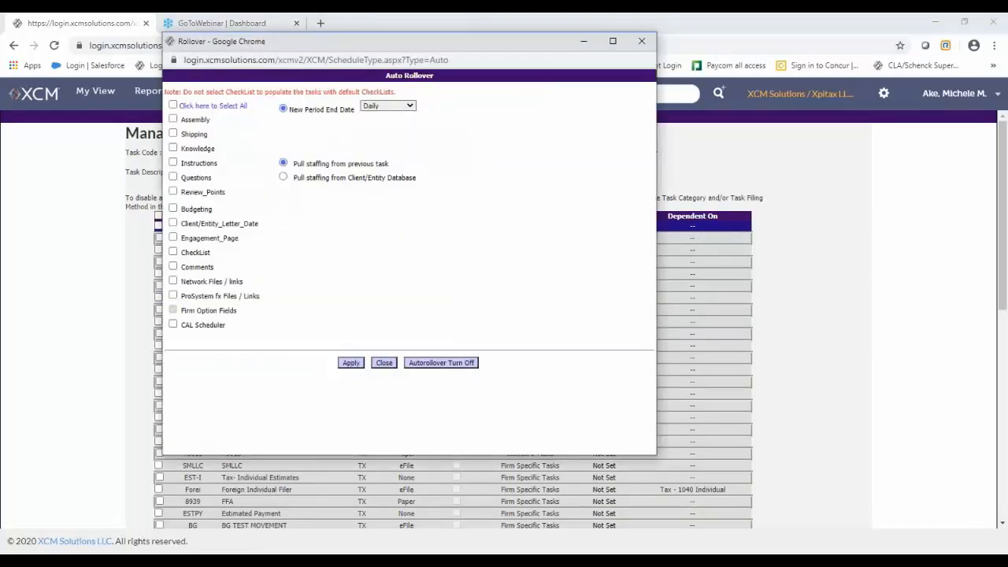
pyautogui.click(381, 111)
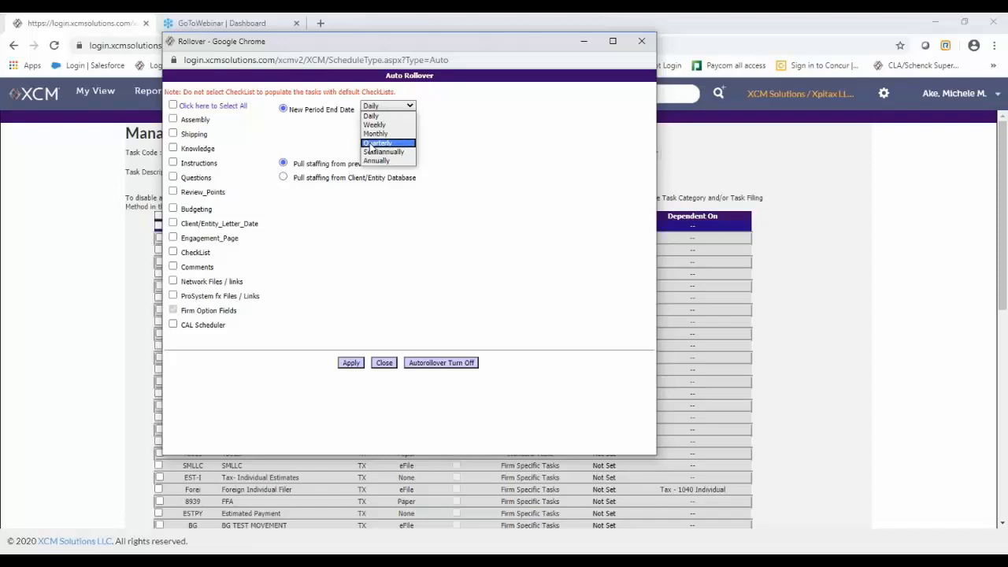
pyautogui.click(371, 144)
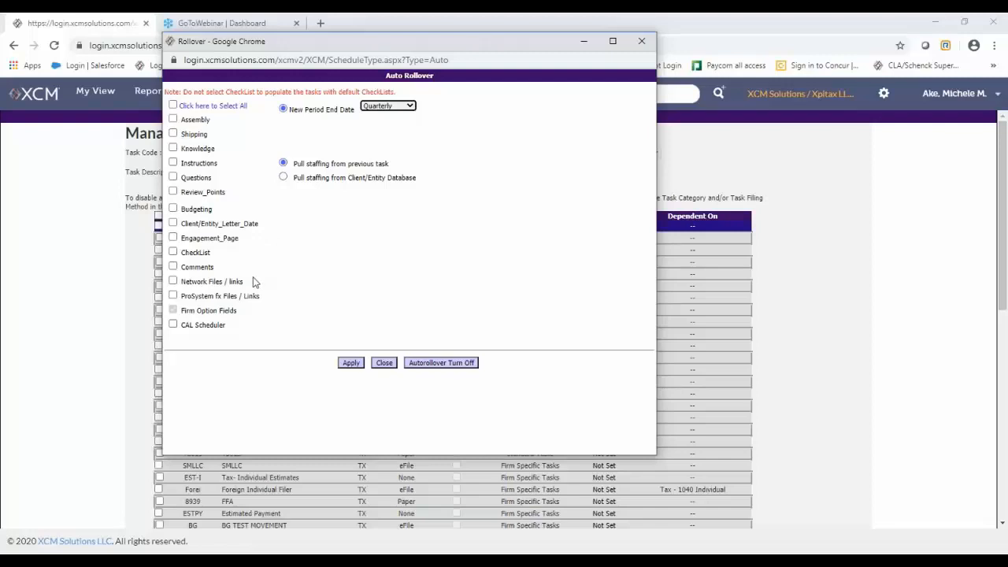
pyautogui.click(351, 363)
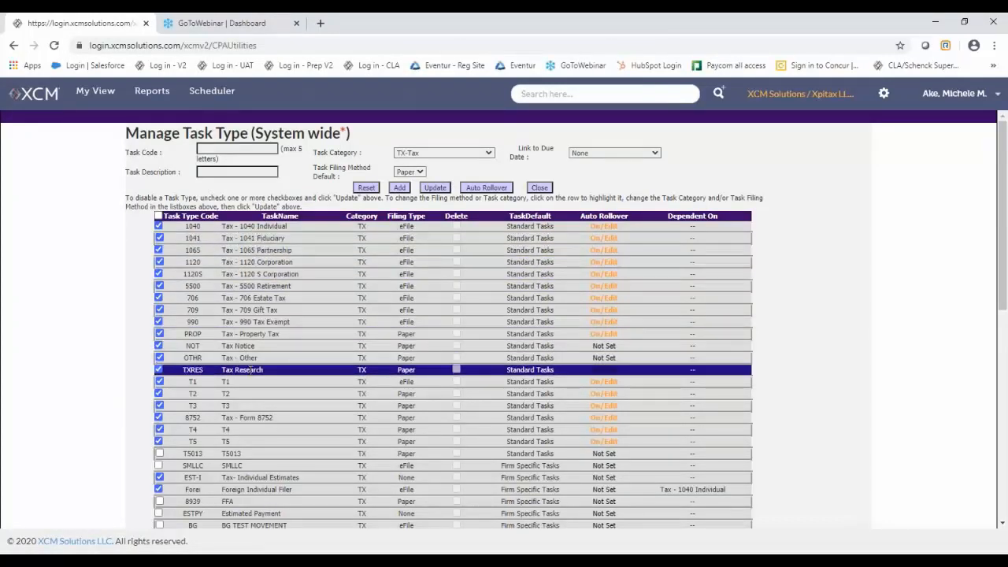
# - Open the auto rollover settings of the T5 tax task type and turn its auto rollover off
pyautogui.scroll(-15, 108, 410)
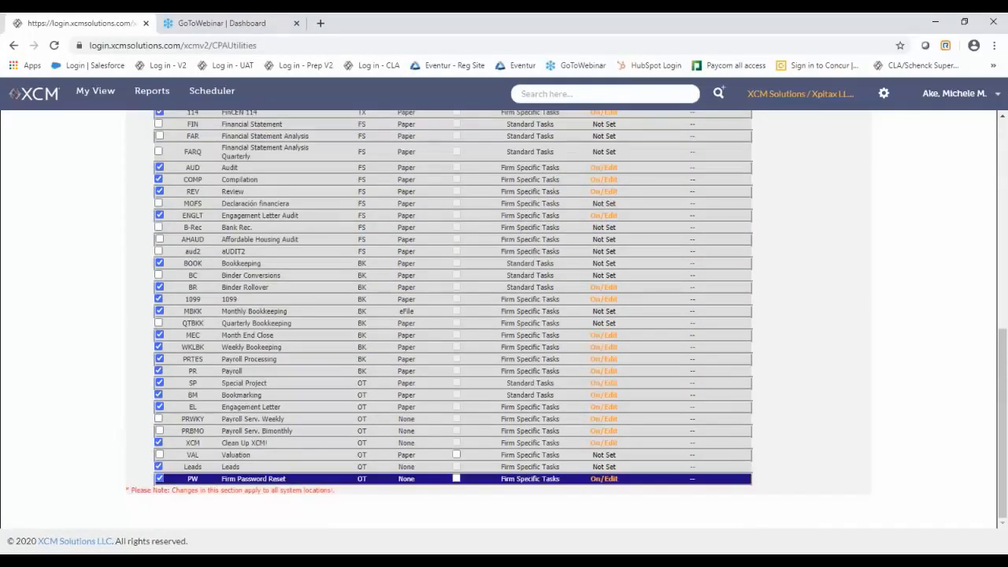
pyautogui.click(605, 481)
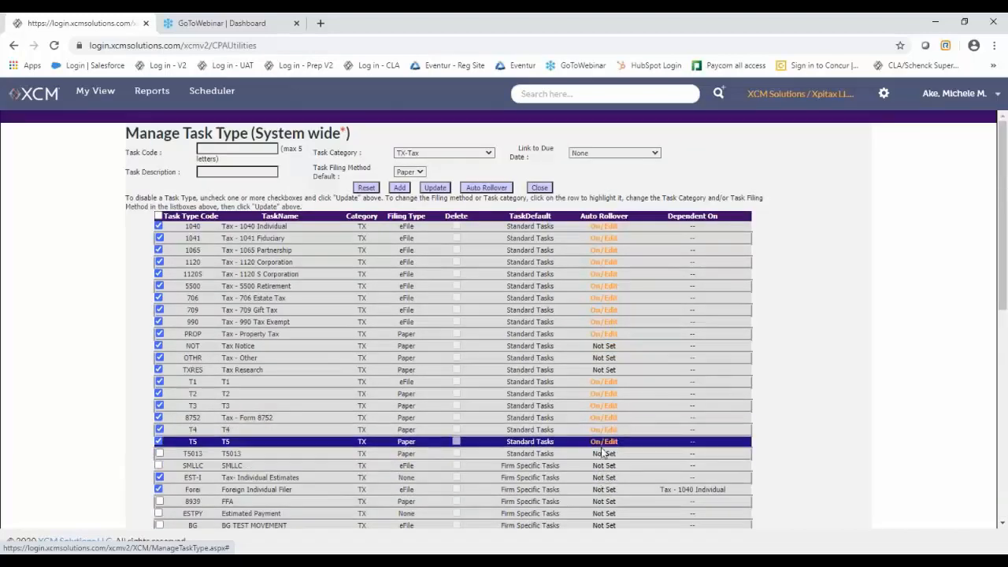
pyautogui.click(605, 448)
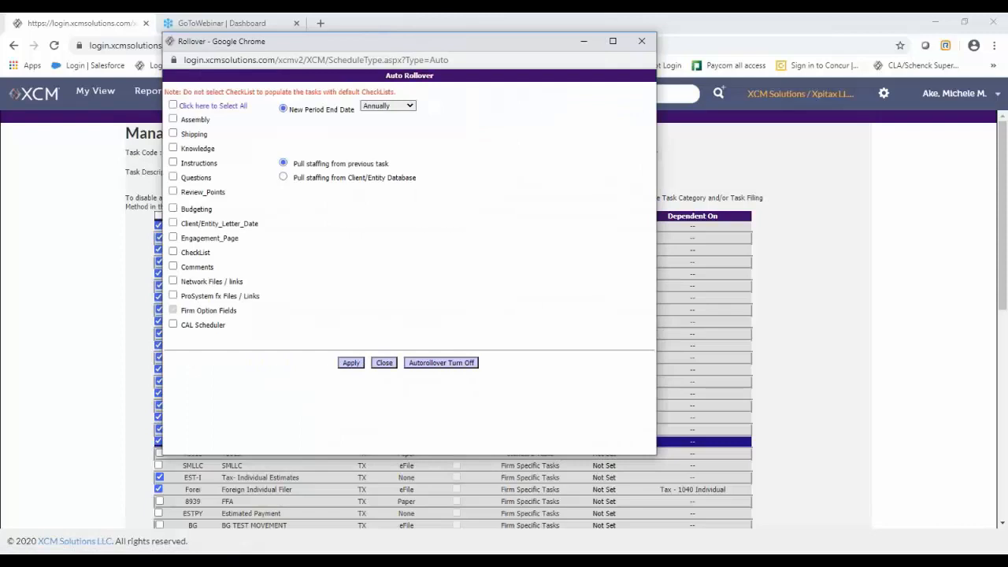
pyautogui.click(439, 363)
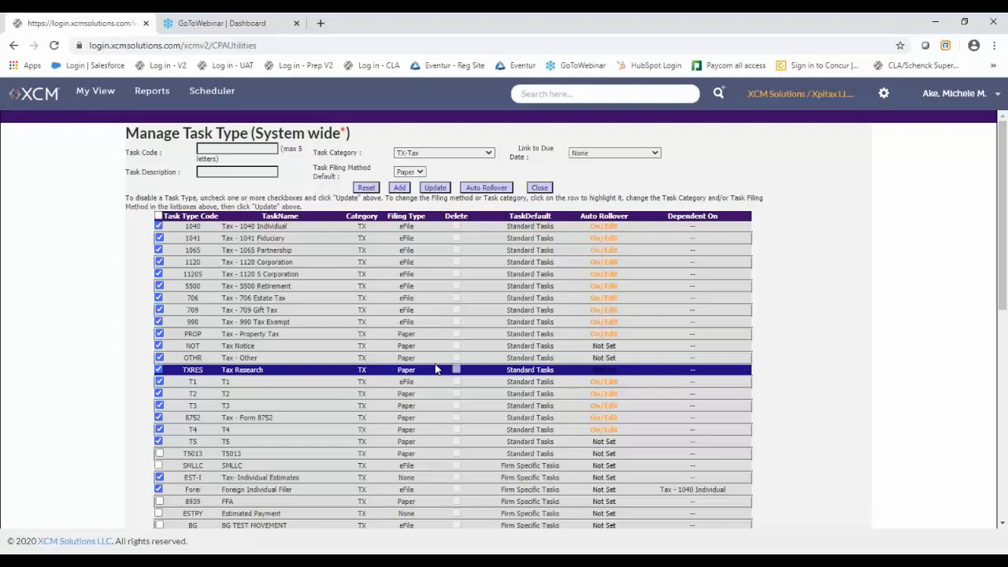
pyautogui.click(253, 384)
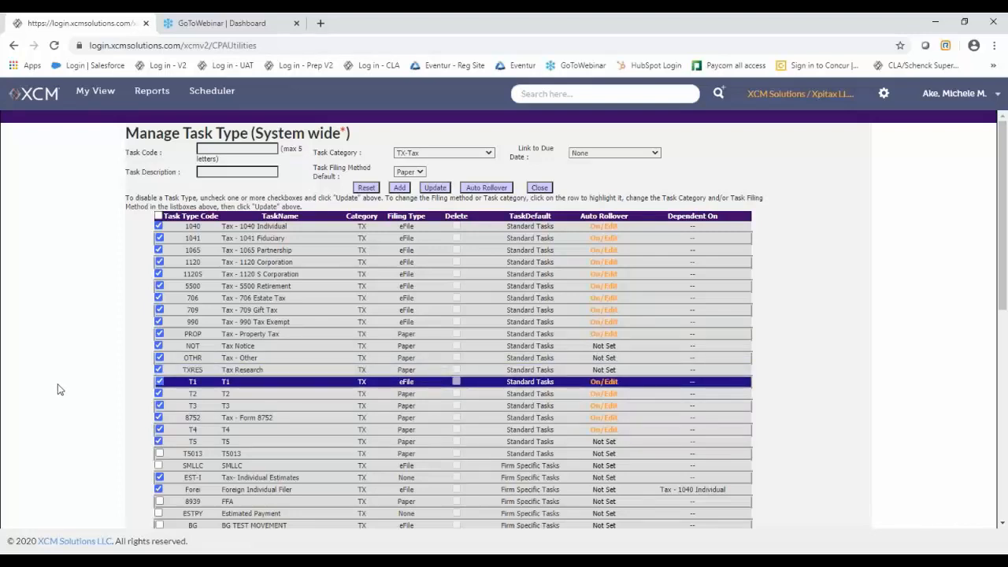
# - Open the Manage/Customize SignOffs utility, keep the Tax category, add Tax - 5500 Retirement to the task type selection and display its sign-offs and prompts
pyautogui.click(885, 95)
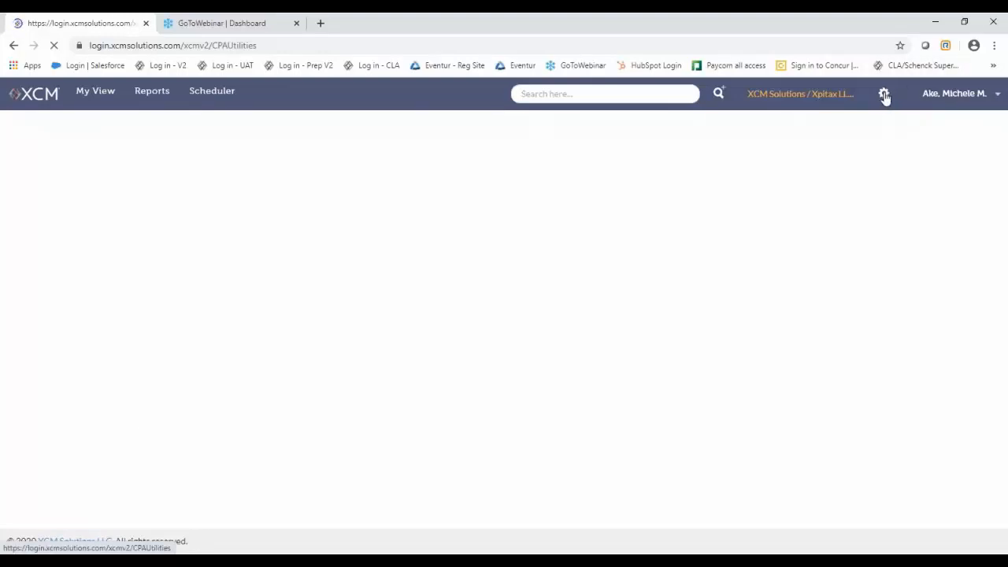
pyautogui.scroll(-3, 114, 368)
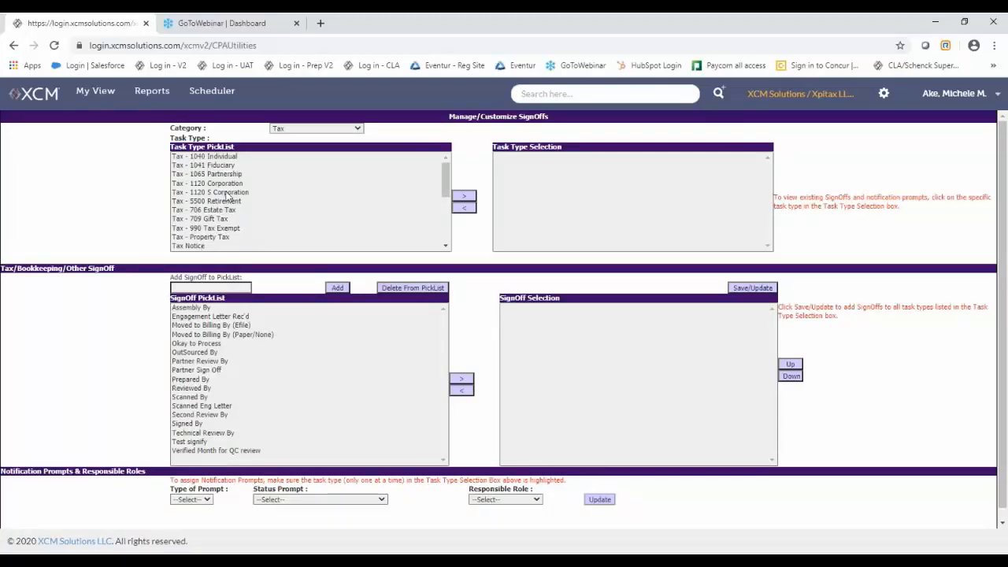
pyautogui.click(355, 130)
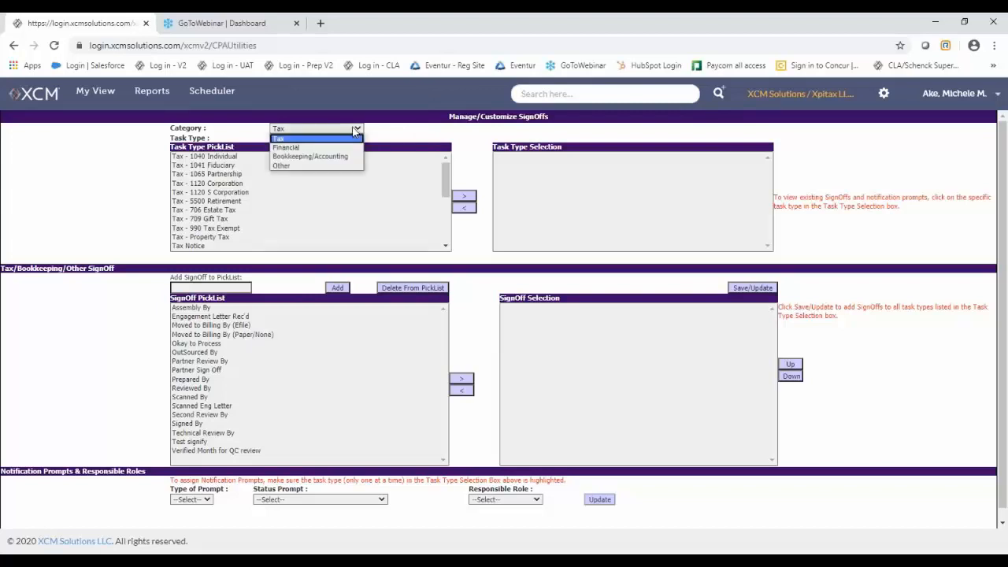
pyautogui.click(317, 130)
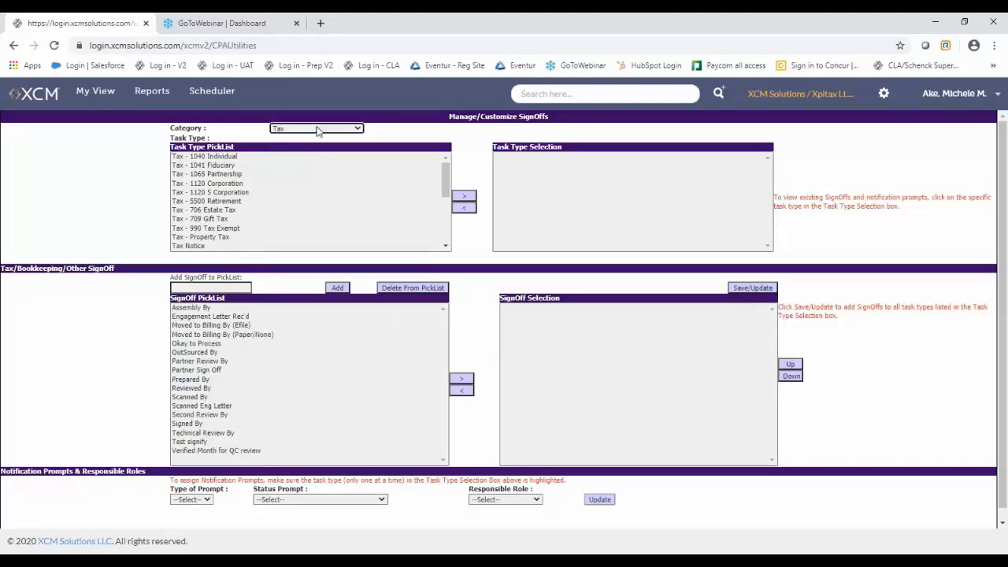
pyautogui.click(218, 202)
pyautogui.click(464, 195)
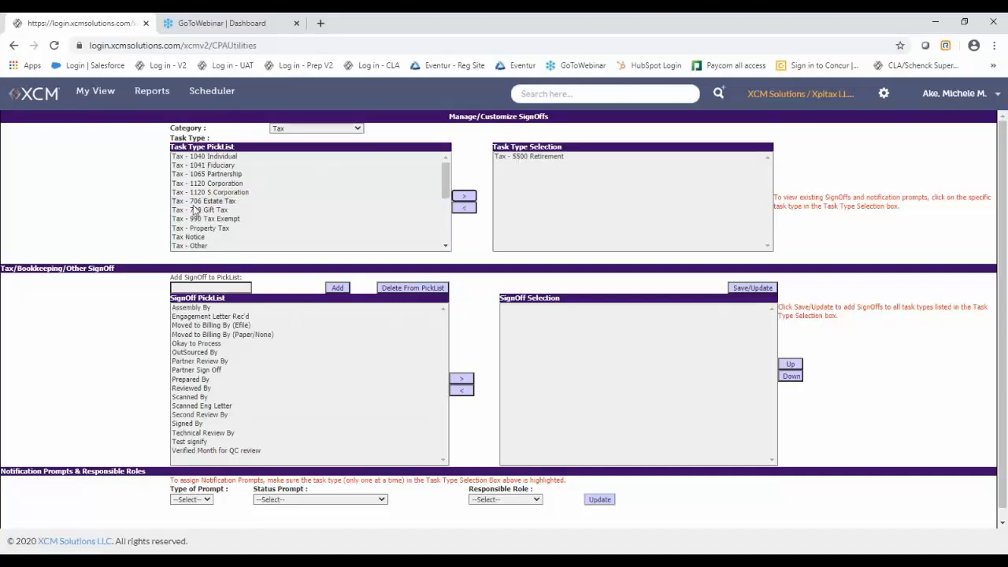
pyautogui.click(548, 156)
pyautogui.scroll(-1, 542, 173)
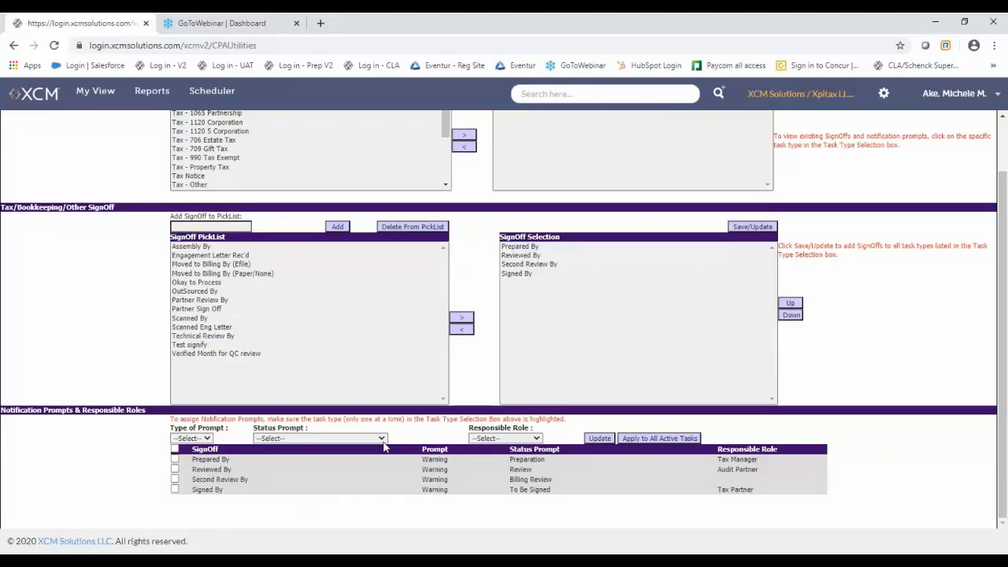
pyautogui.scroll(1, 614, 169)
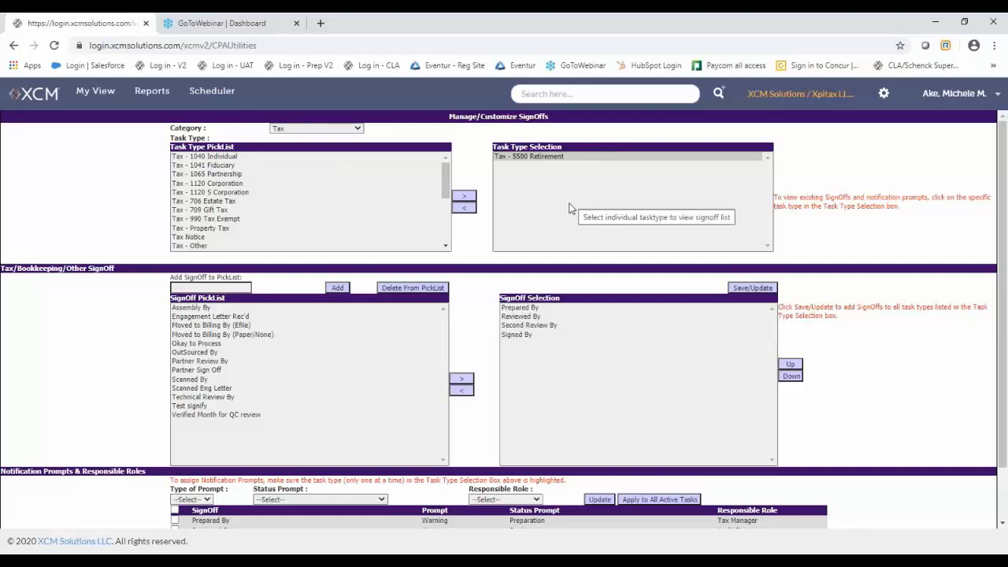
# - Remove Second Review By from the Tax - 5500 Retirement sign-off selection and save the change
pyautogui.click(516, 157)
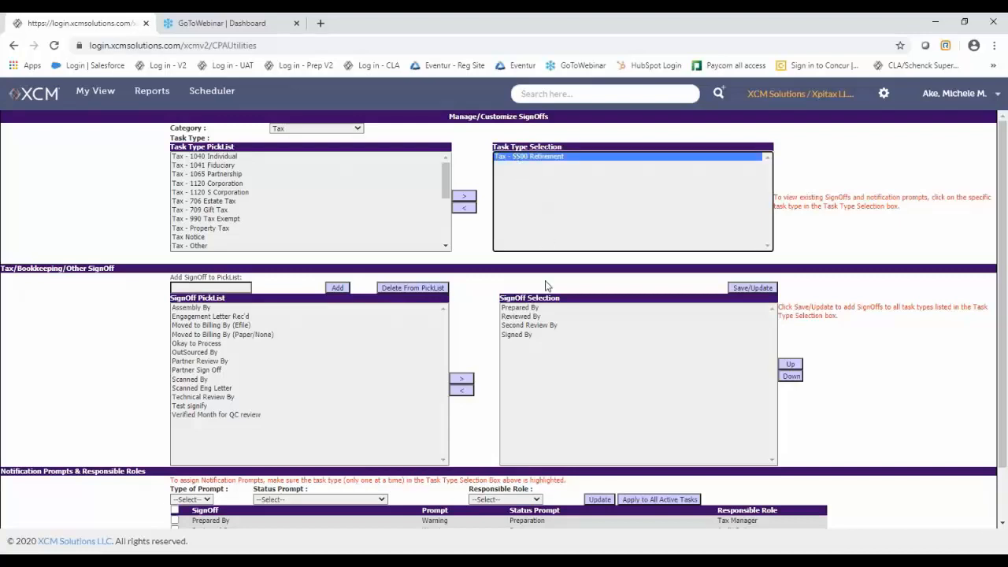
pyautogui.click(520, 325)
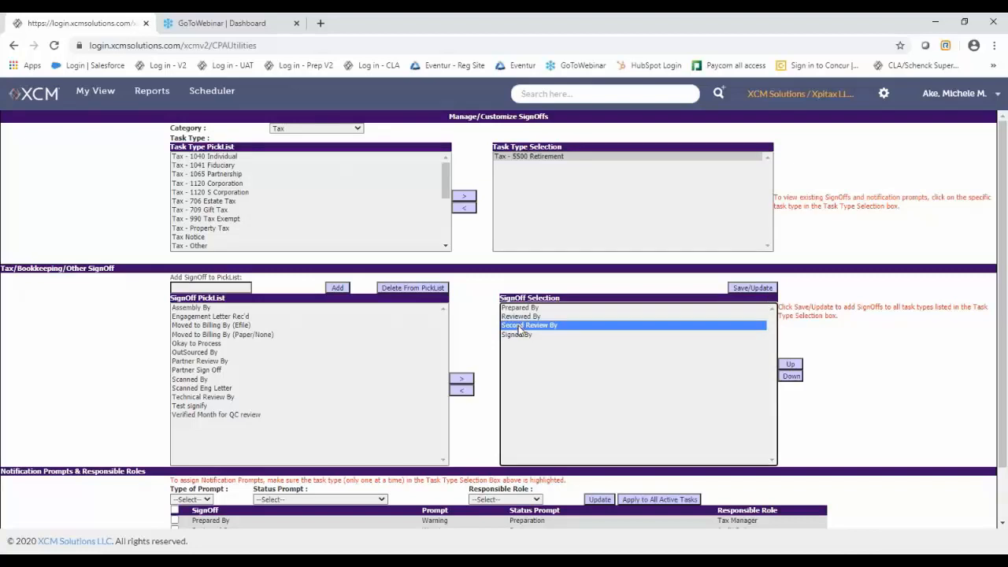
pyautogui.click(460, 390)
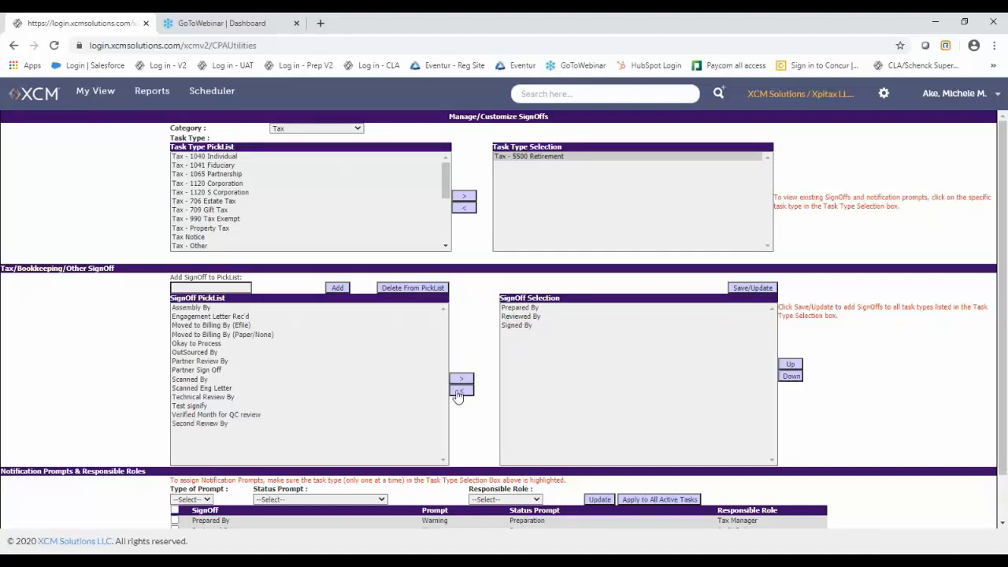
pyautogui.click(750, 289)
# - Create an "Admin Client Call" sign-off in the picklist and add it to the Tax - 5500 Retirement sign-off selection
pyautogui.scroll(-1, 681, 344)
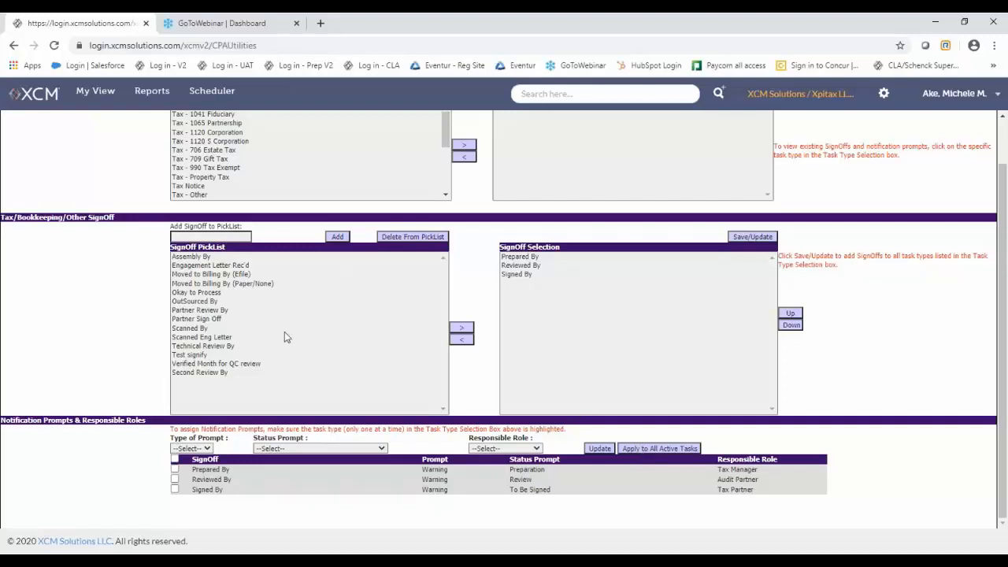
pyautogui.click(194, 237)
pyautogui.write('Adi')
pyautogui.write('min Clie')
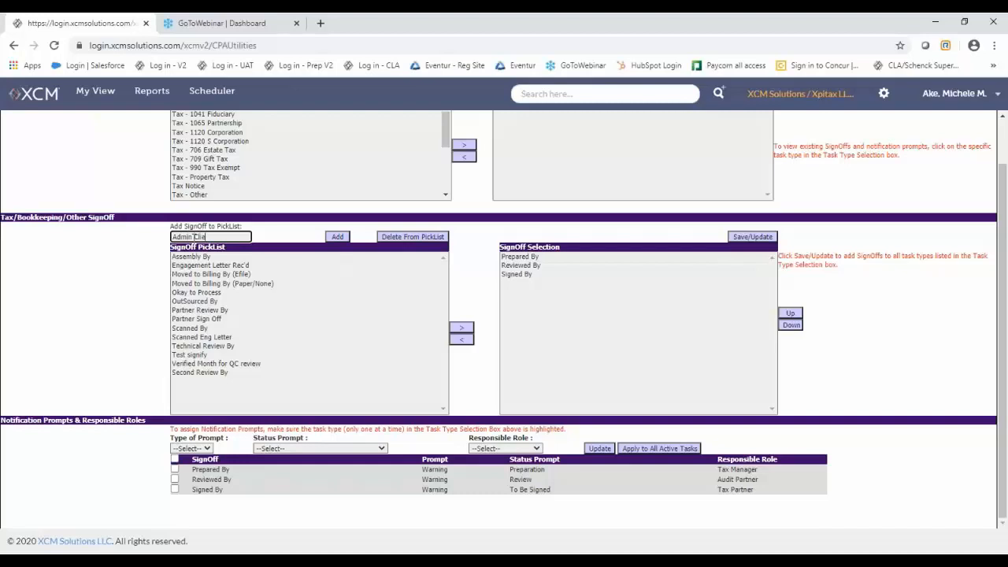
pyautogui.write('nt Call')
pyautogui.click(336, 238)
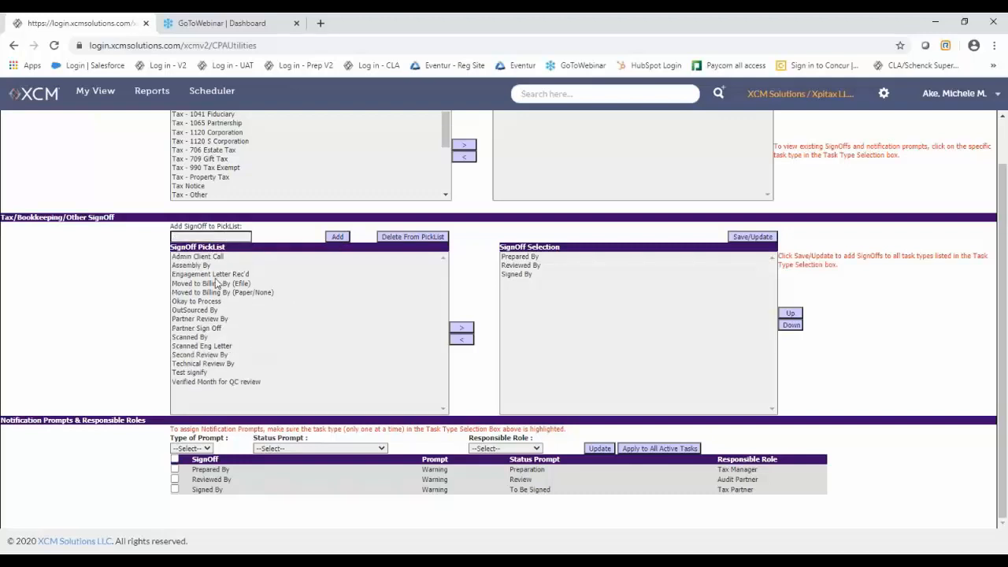
pyautogui.click(197, 257)
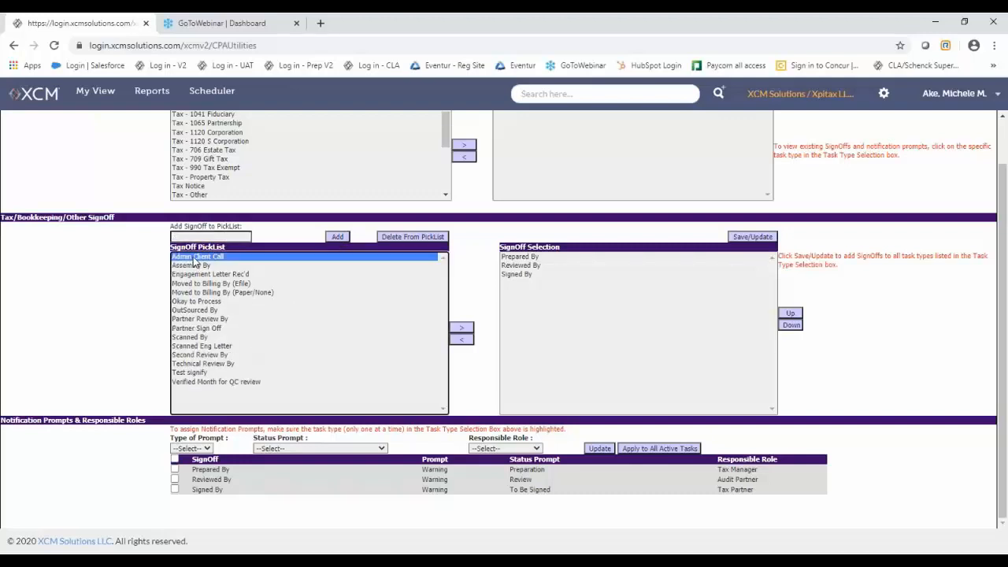
pyautogui.click(461, 331)
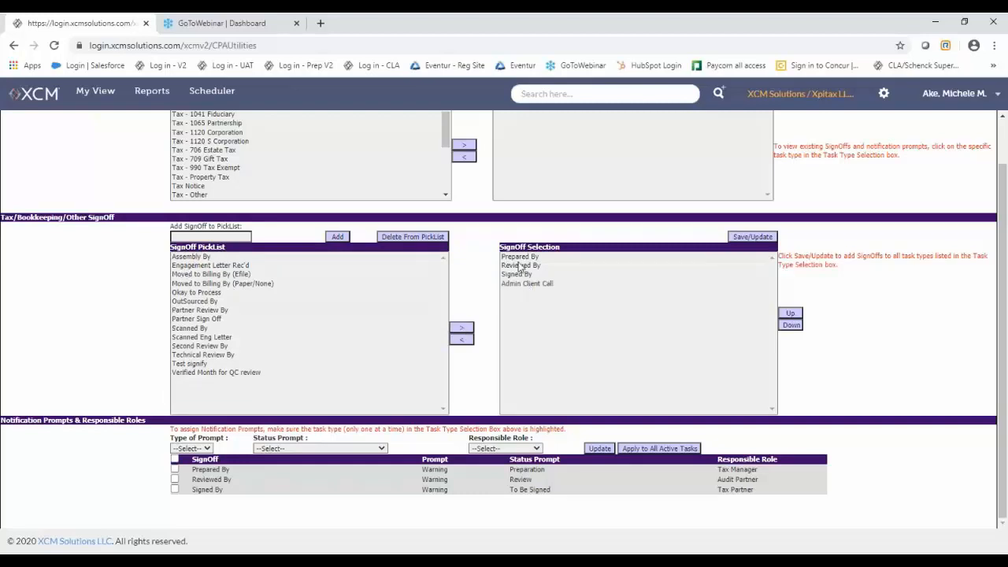
# - Reorder Admin Client Call to the top of the sign-off selection and back down below Signed By
pyautogui.click(516, 285)
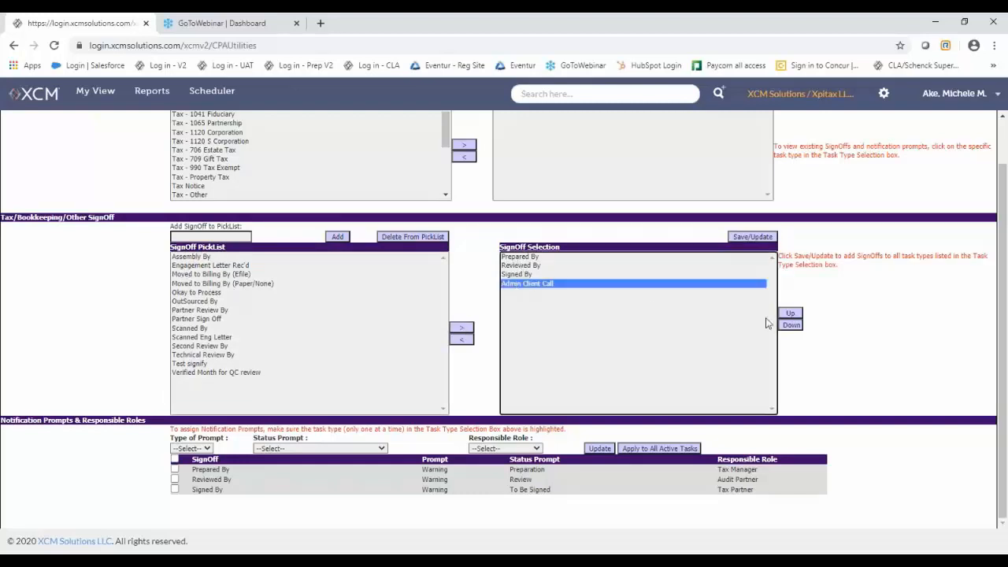
pyautogui.click(791, 315)
pyautogui.click(791, 315)
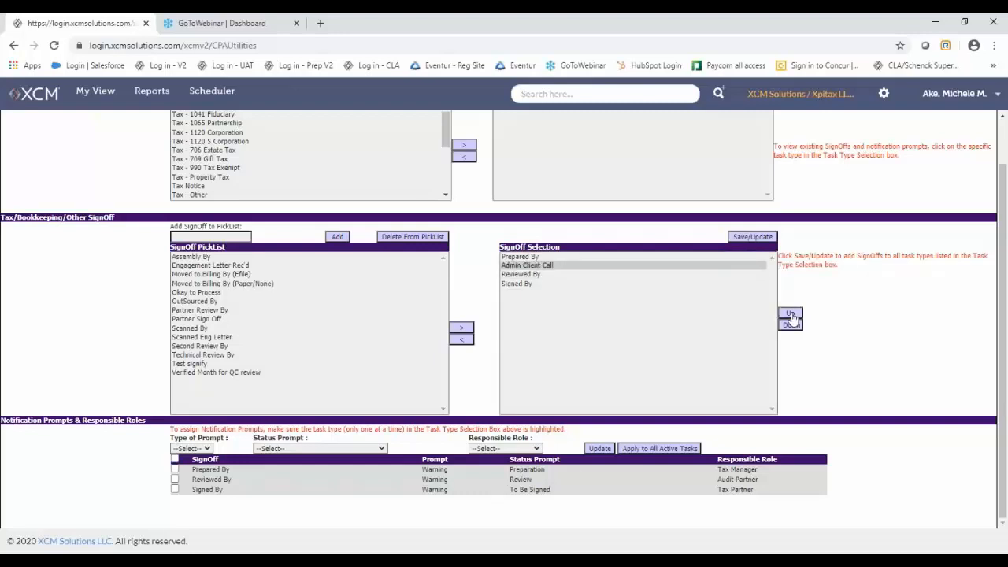
pyautogui.click(787, 316)
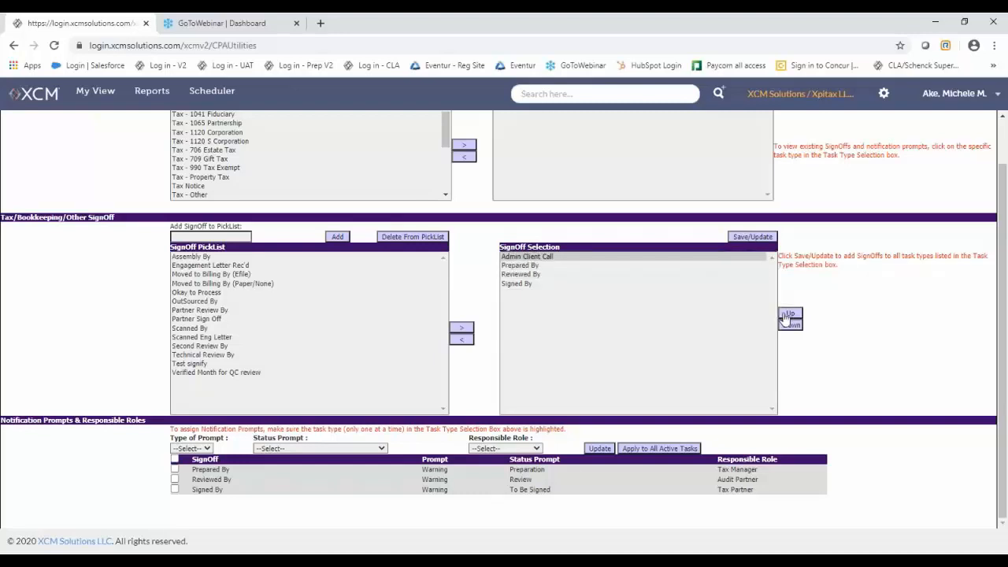
pyautogui.click(541, 260)
pyautogui.click(791, 326)
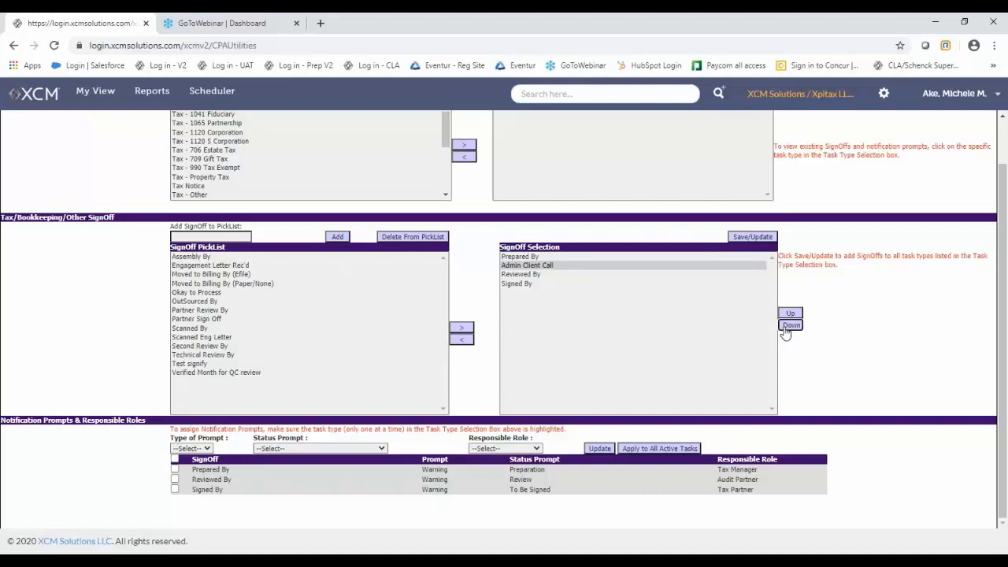
pyautogui.click(790, 325)
pyautogui.click(790, 326)
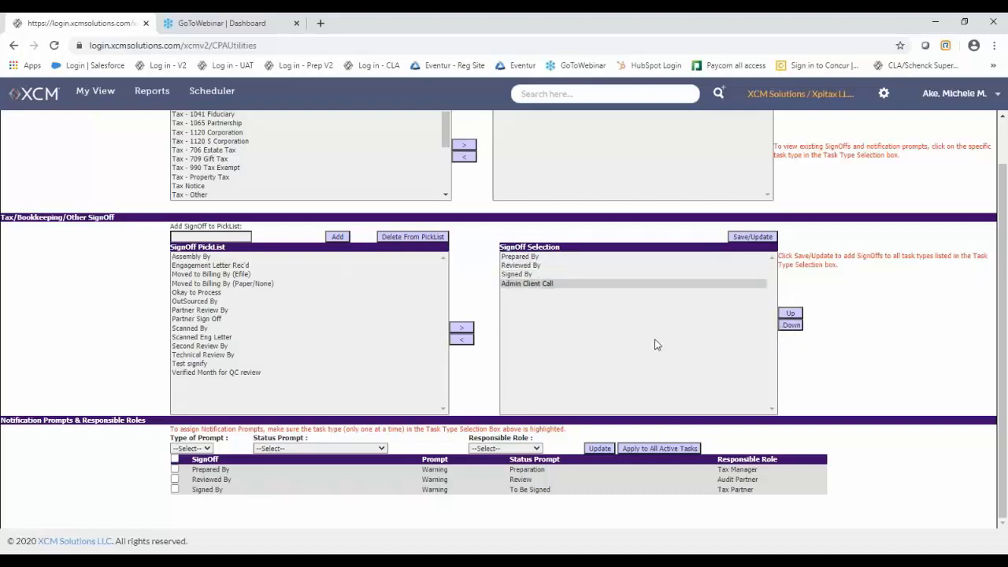
# - Save the sign-off selection and assign Admin Client Call a Warning prompt with status To Be Shipped and a Blank responsible role
pyautogui.click(747, 239)
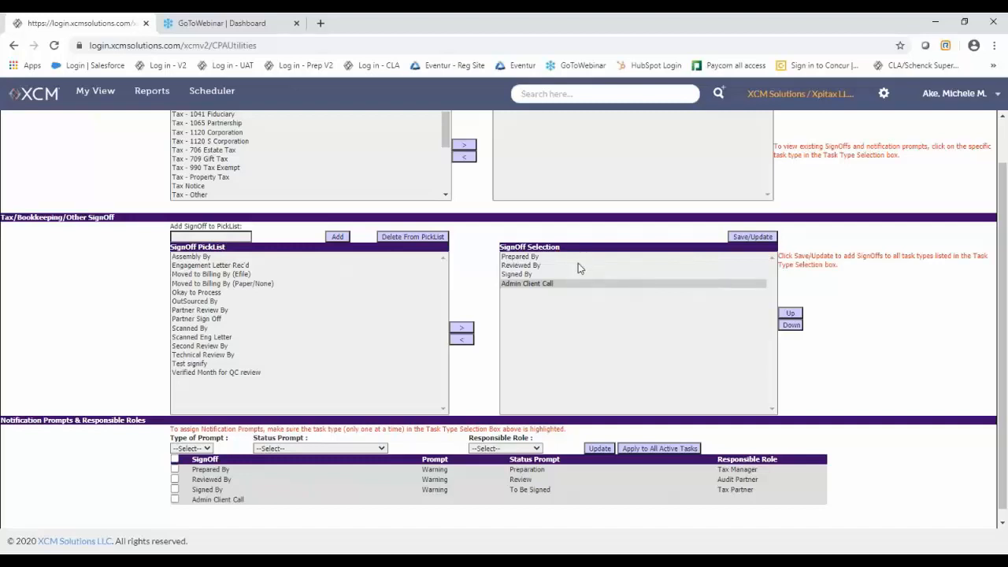
pyautogui.scroll(-1, 577, 275)
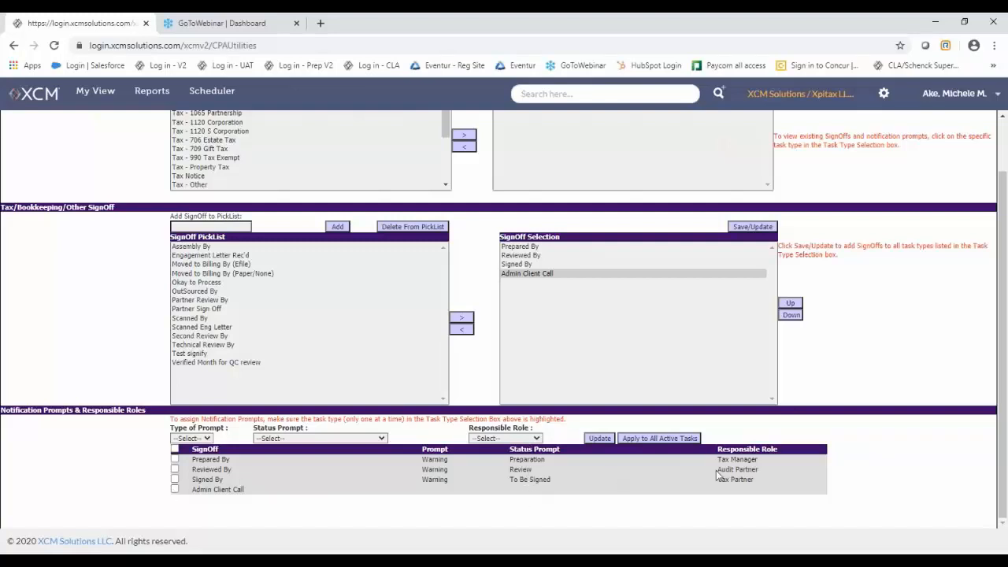
pyautogui.click(175, 490)
pyautogui.click(207, 439)
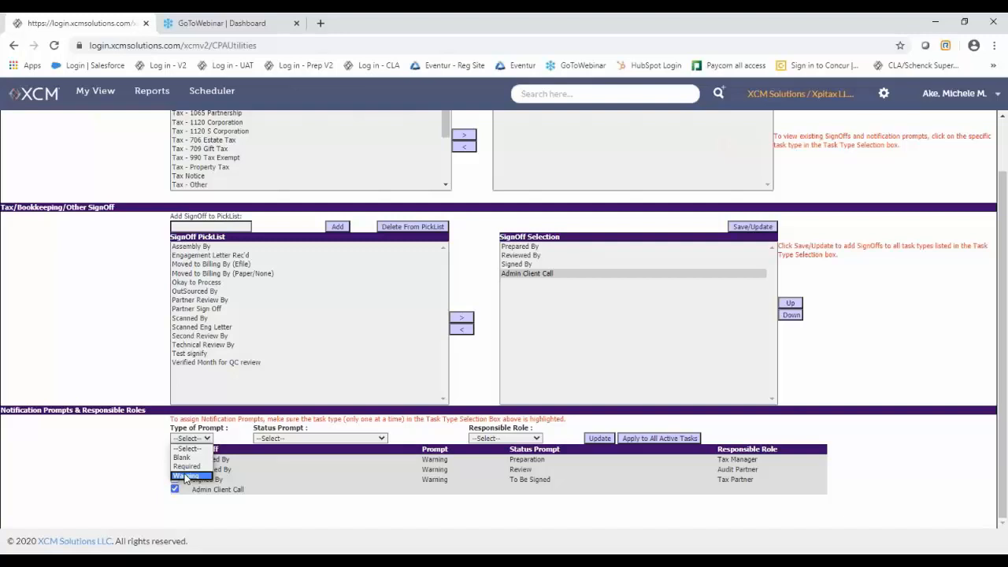
pyautogui.click(185, 476)
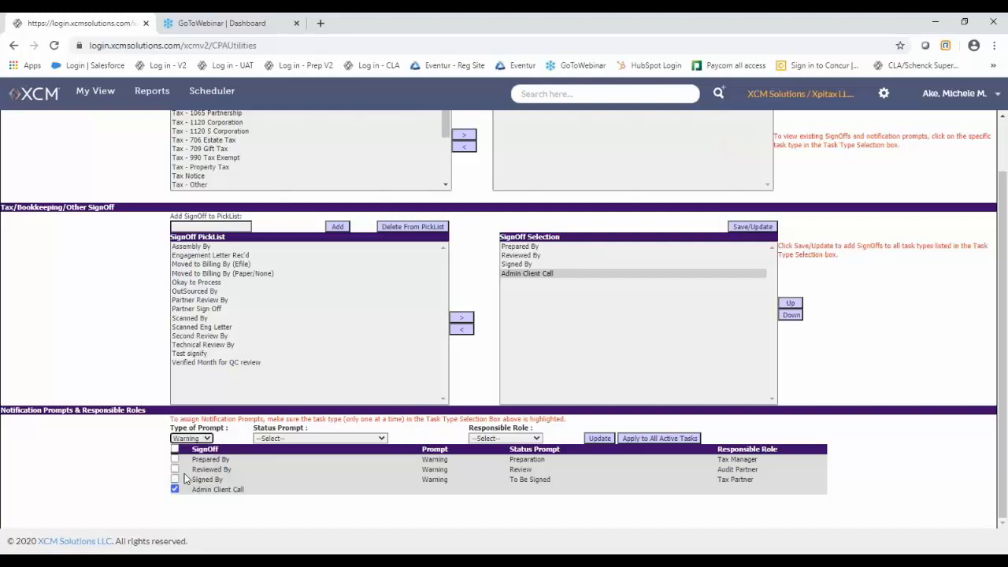
pyautogui.click(315, 438)
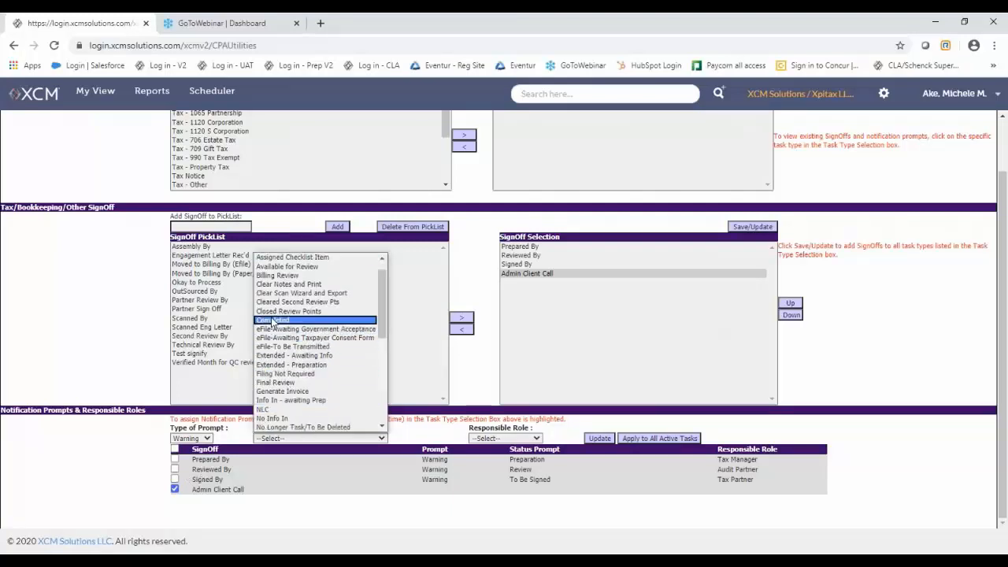
pyautogui.scroll(-5, 273, 319)
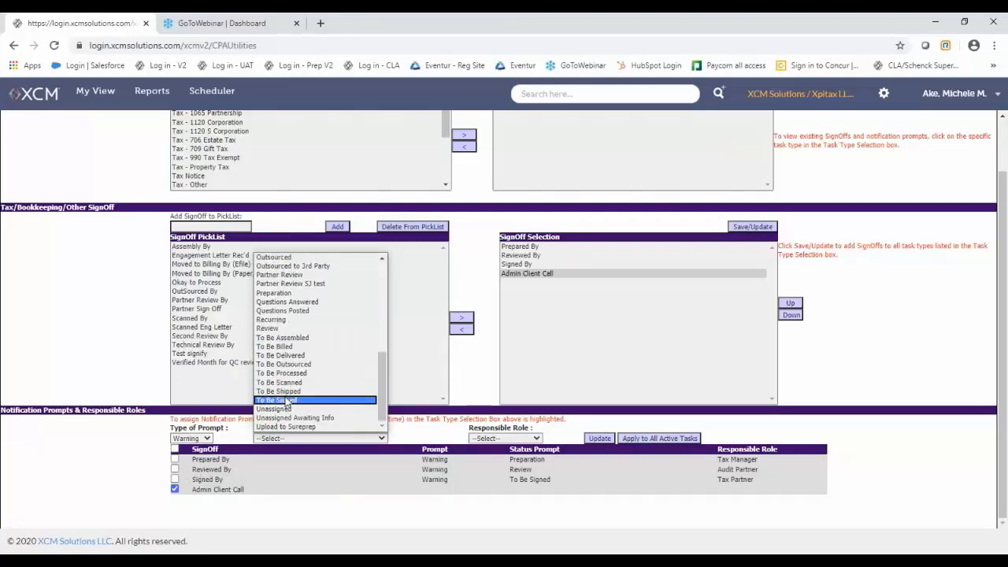
pyautogui.click(284, 392)
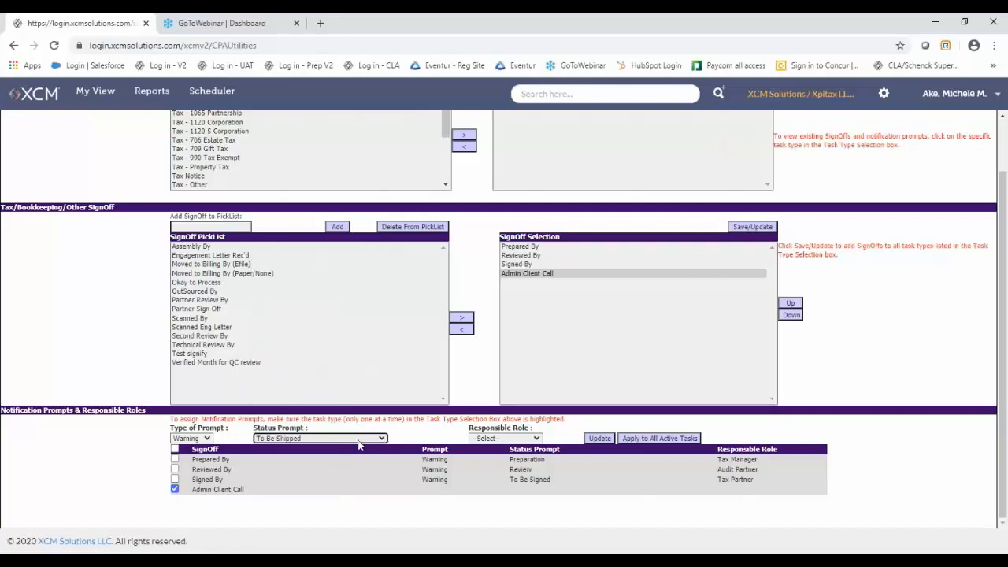
pyautogui.click(536, 440)
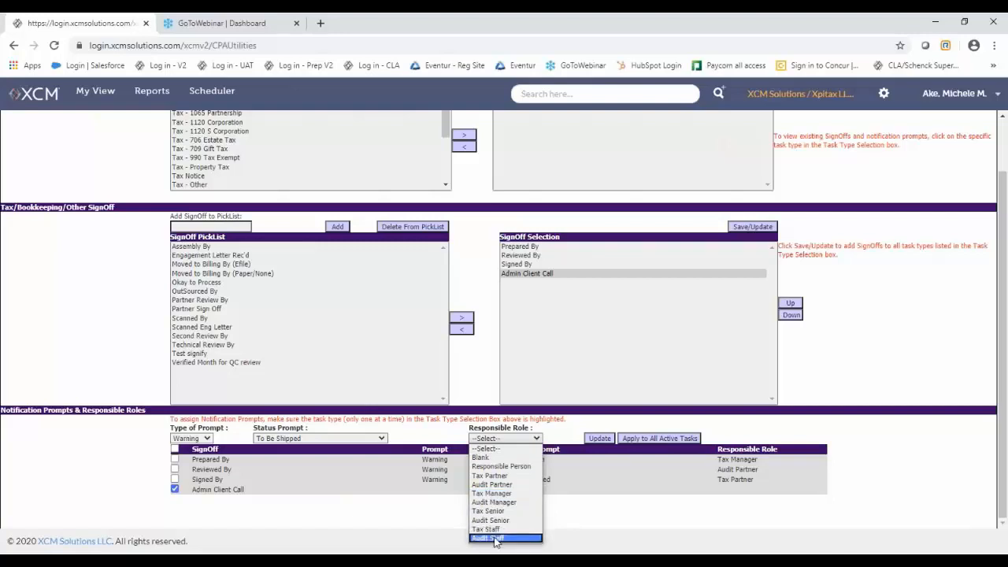
pyautogui.click(482, 458)
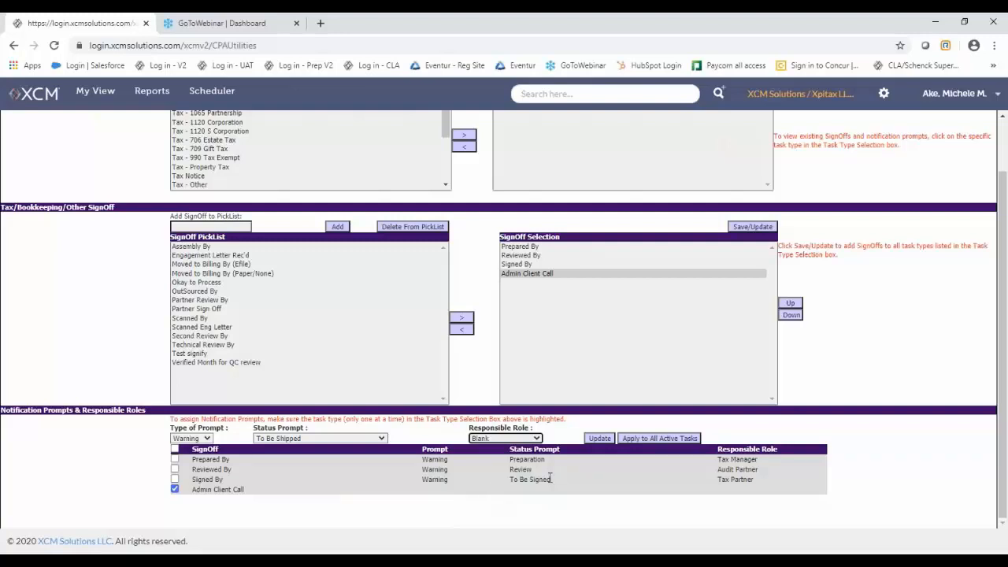
pyautogui.click(599, 439)
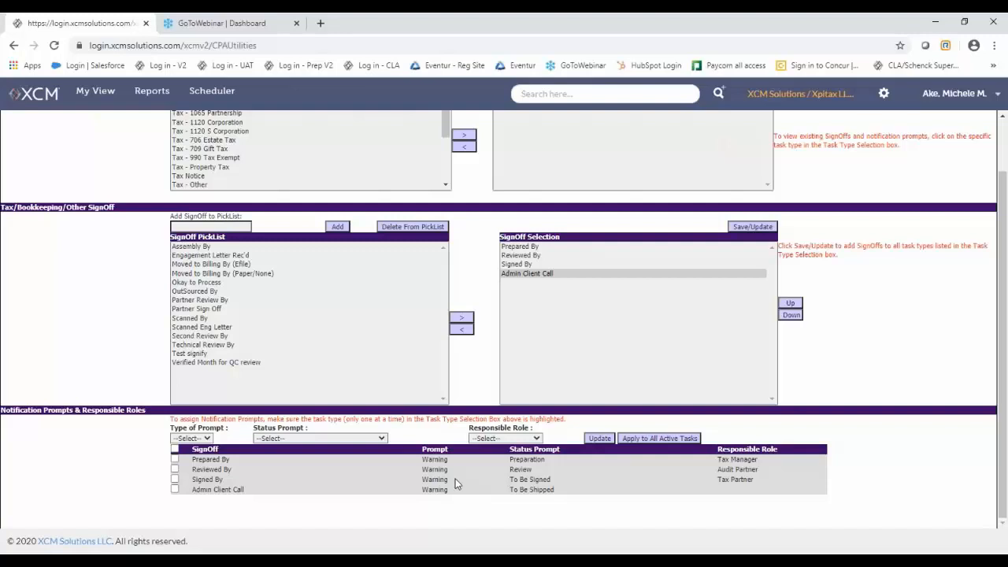
# - Replace Tax - 5500 Retirement with Tax - 1065 Partnership in the sign-off task type selection and review its sign-offs and prompts
pyautogui.click(650, 441)
pyautogui.scroll(2, 523, 326)
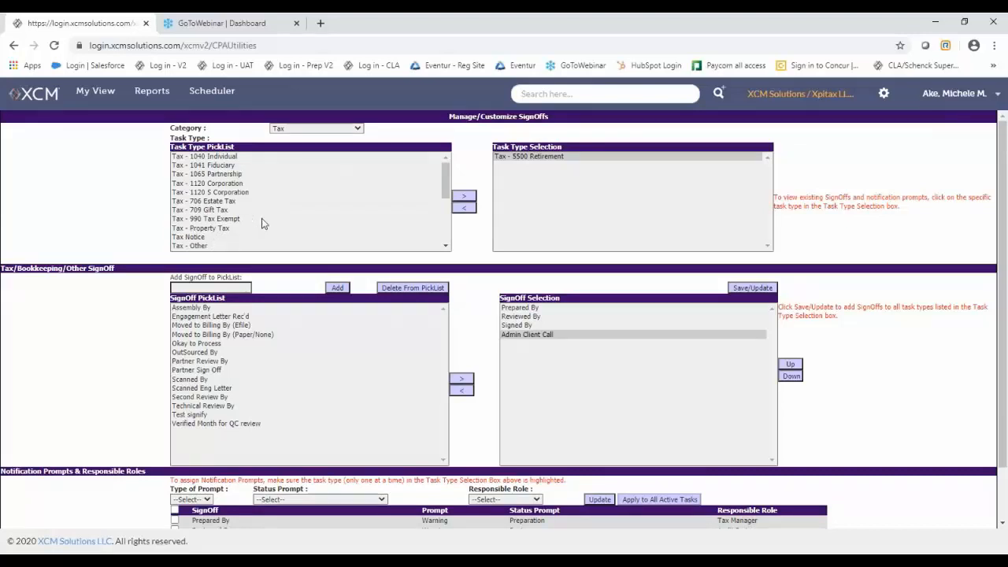
pyautogui.click(513, 156)
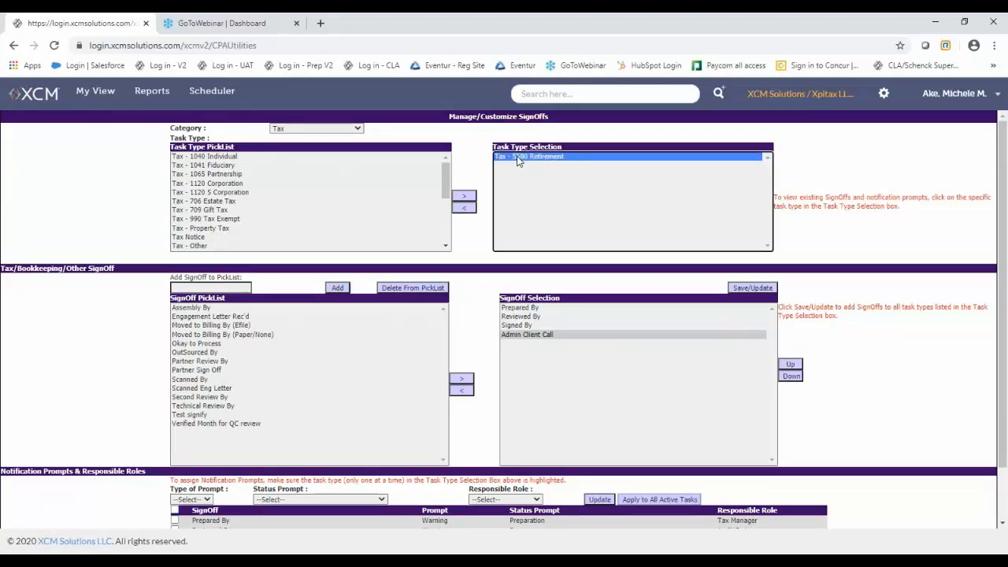
pyautogui.click(463, 208)
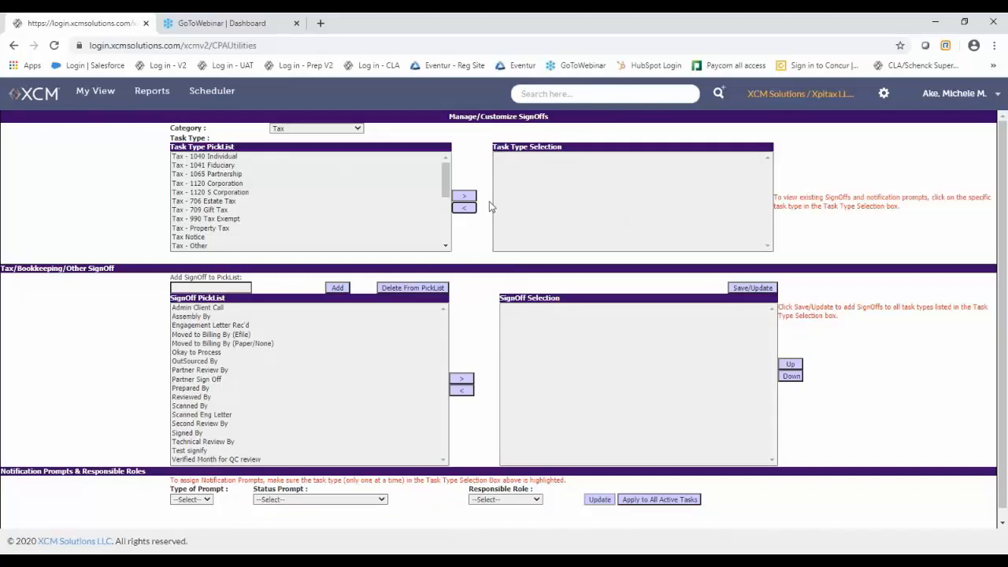
pyautogui.click(240, 174)
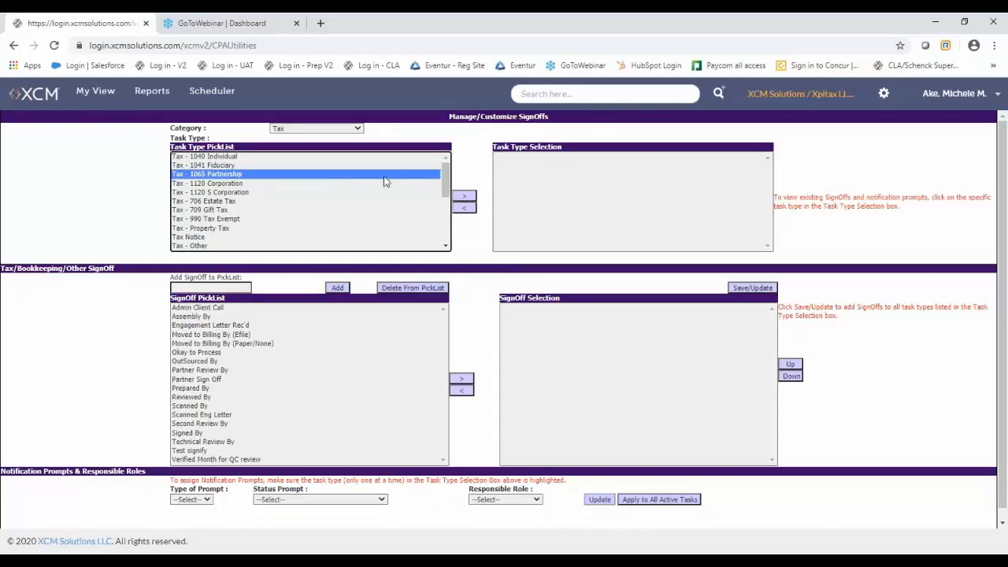
pyautogui.click(464, 195)
pyautogui.click(538, 158)
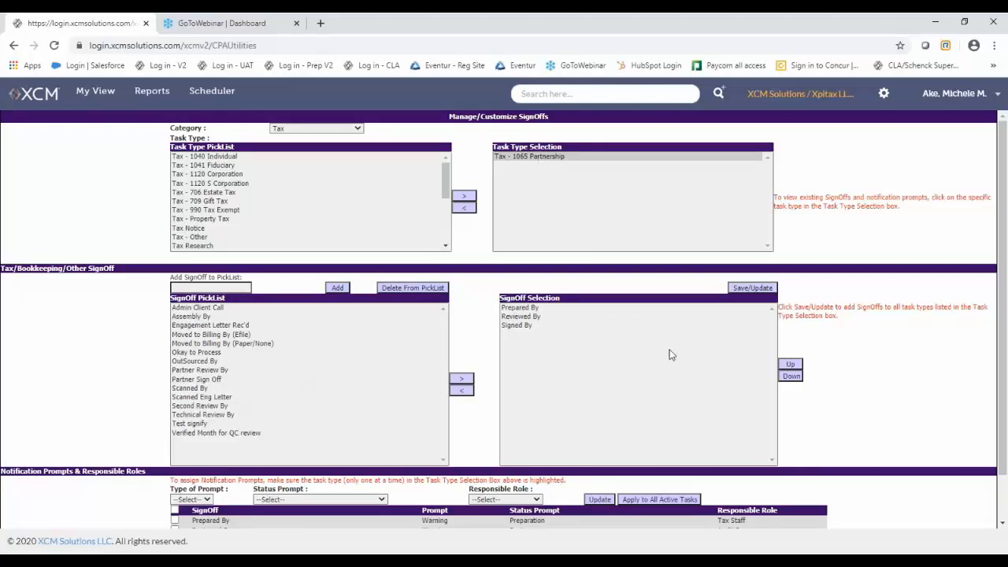
pyautogui.scroll(-1, 670, 355)
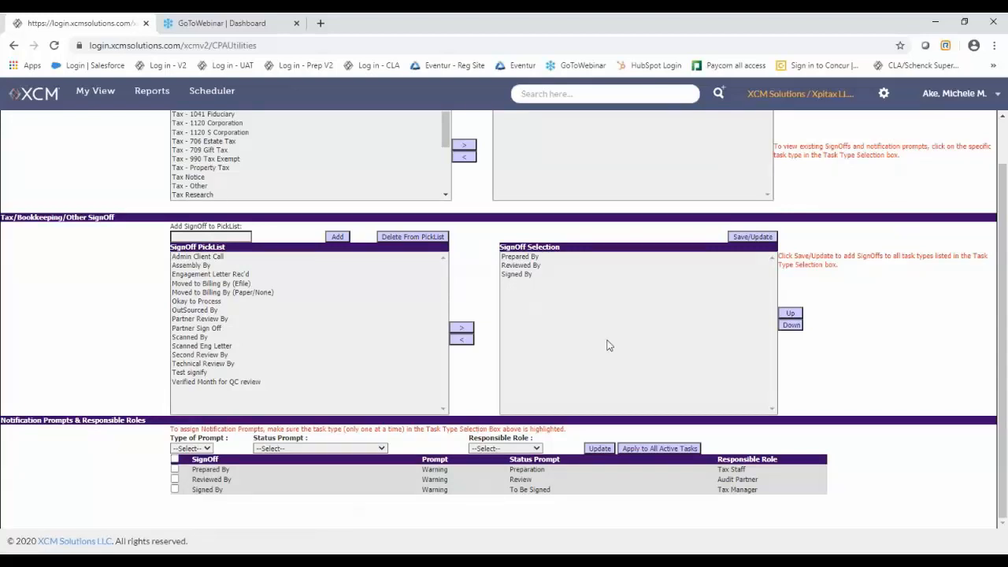
# - Open the Manage/Customize CheckLists setup utility and load the existing checklist for the Tax - 1040 Individual task type
pyautogui.click(884, 93)
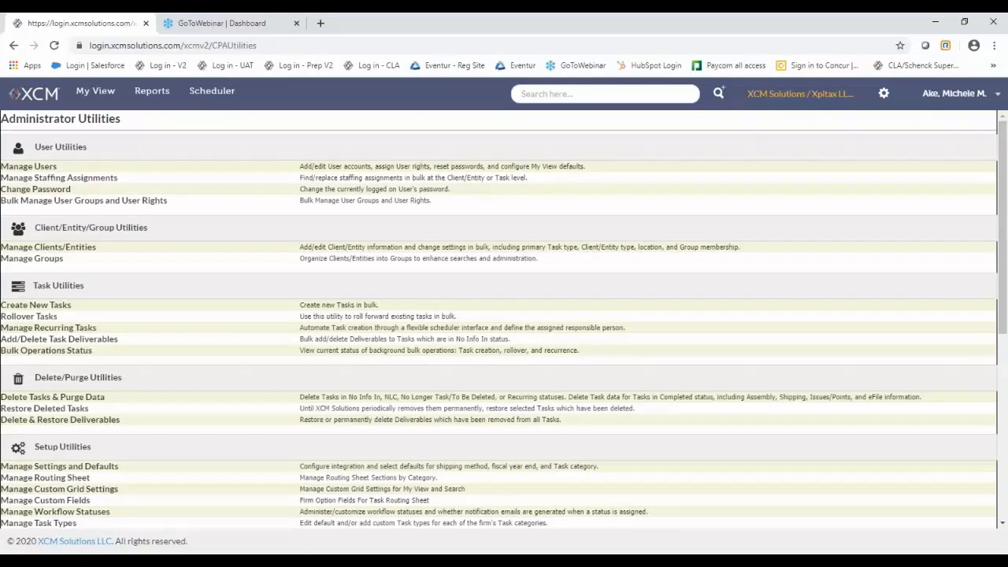
pyautogui.scroll(-3, 151, 284)
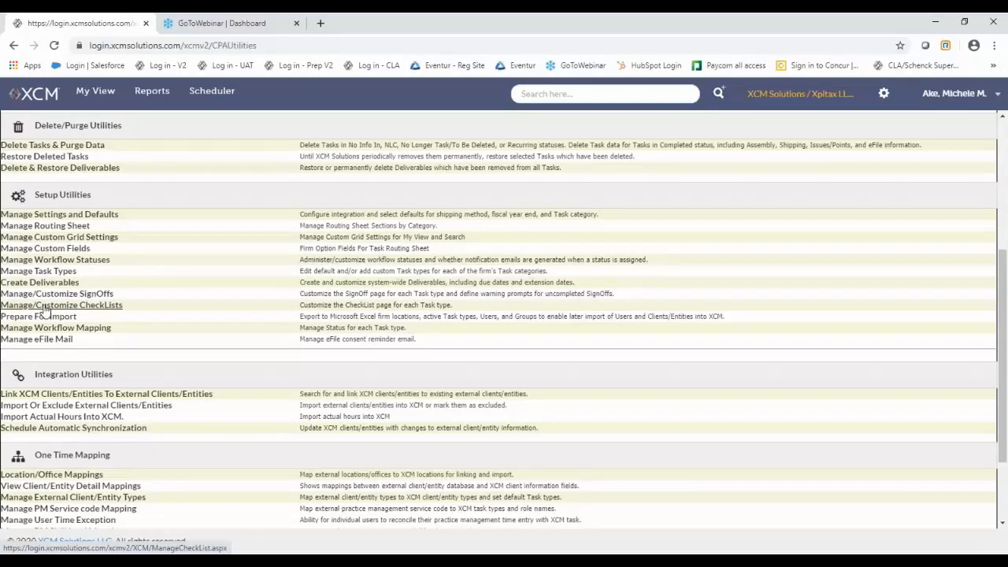
pyautogui.click(45, 307)
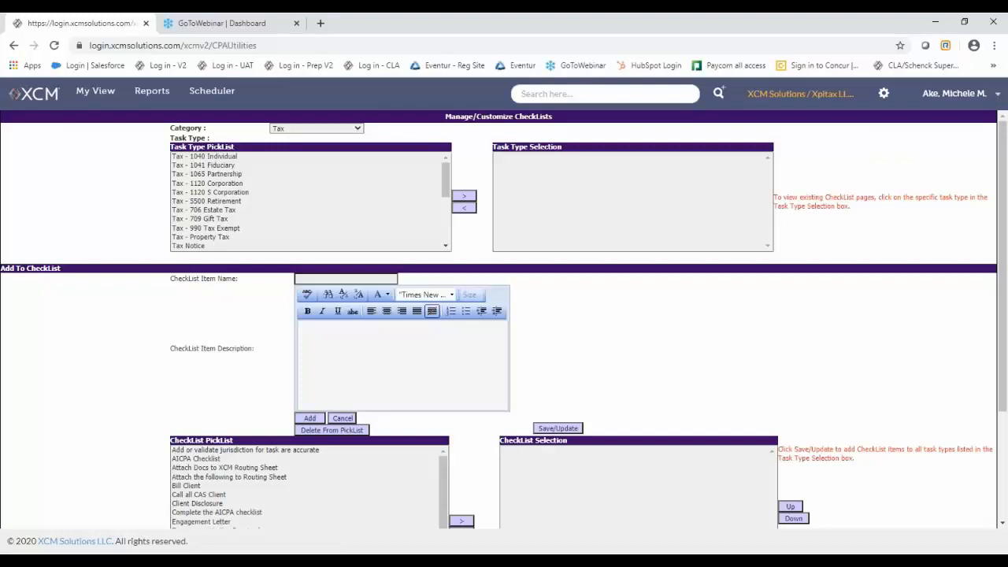
pyautogui.click(198, 156)
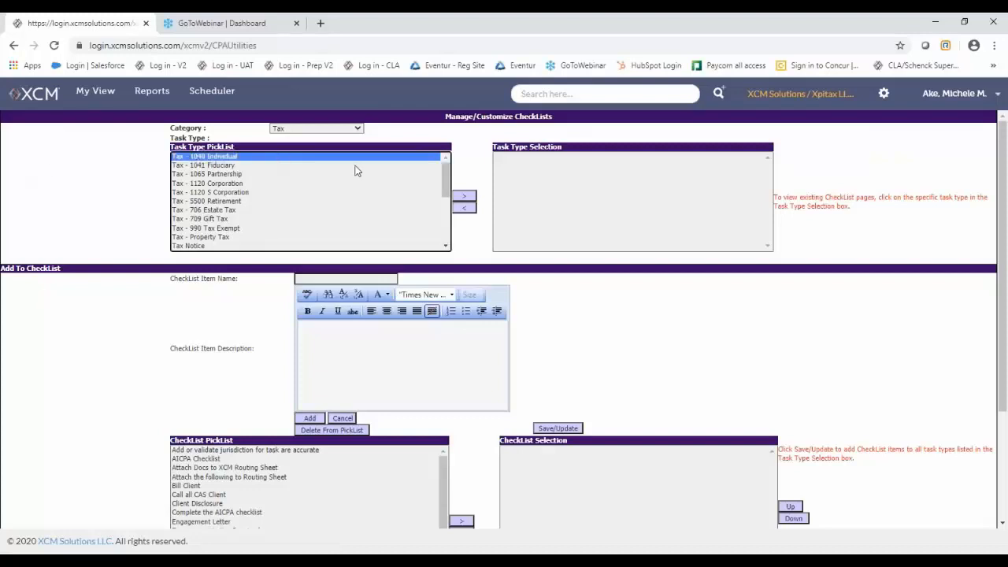
pyautogui.click(470, 196)
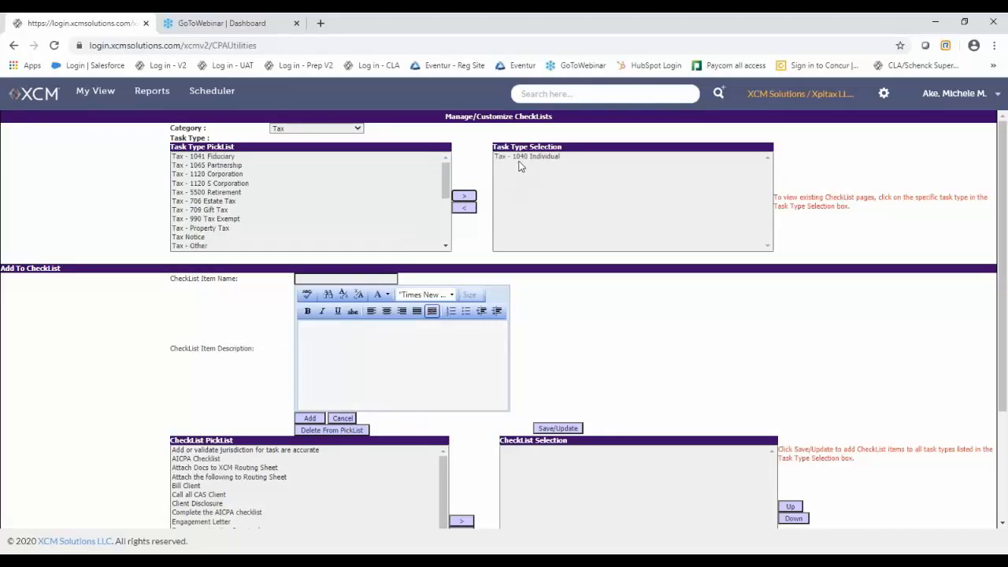
pyautogui.click(514, 158)
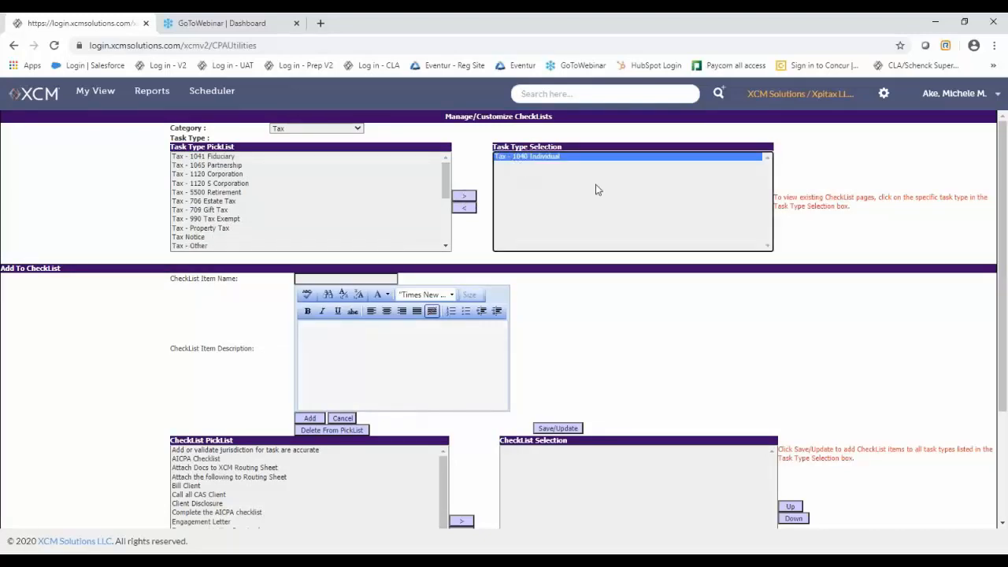
pyautogui.scroll(-3, 612, 224)
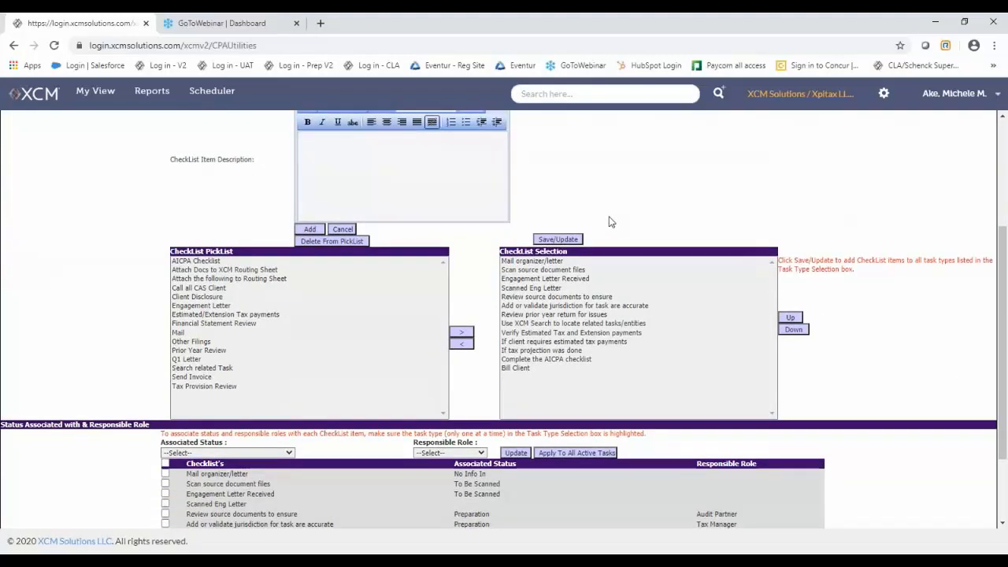
# - Examine the names and descriptions of the Engagement Letter and Search related Task items in the checklist picklist
pyautogui.scroll(1, 612, 222)
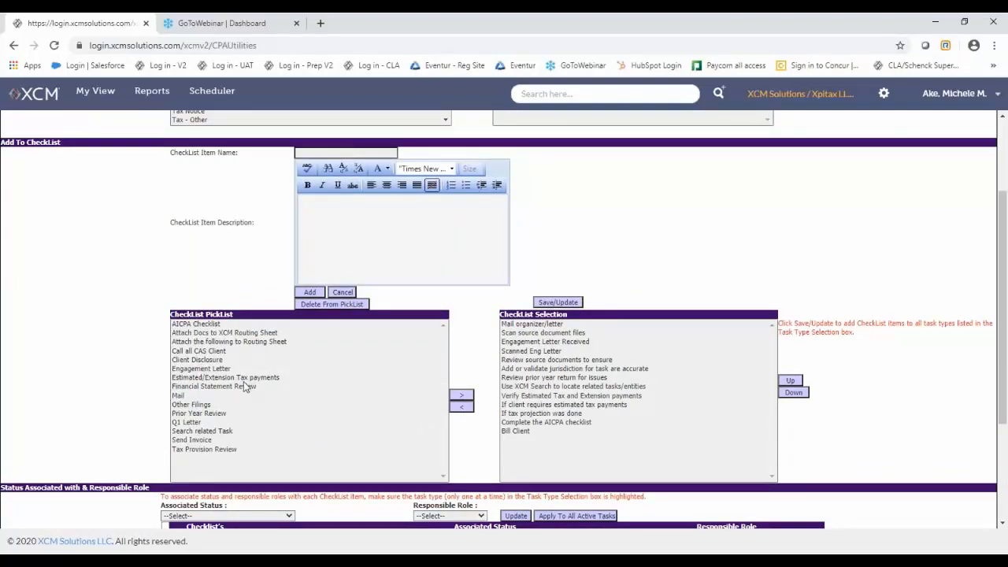
pyautogui.click(305, 151)
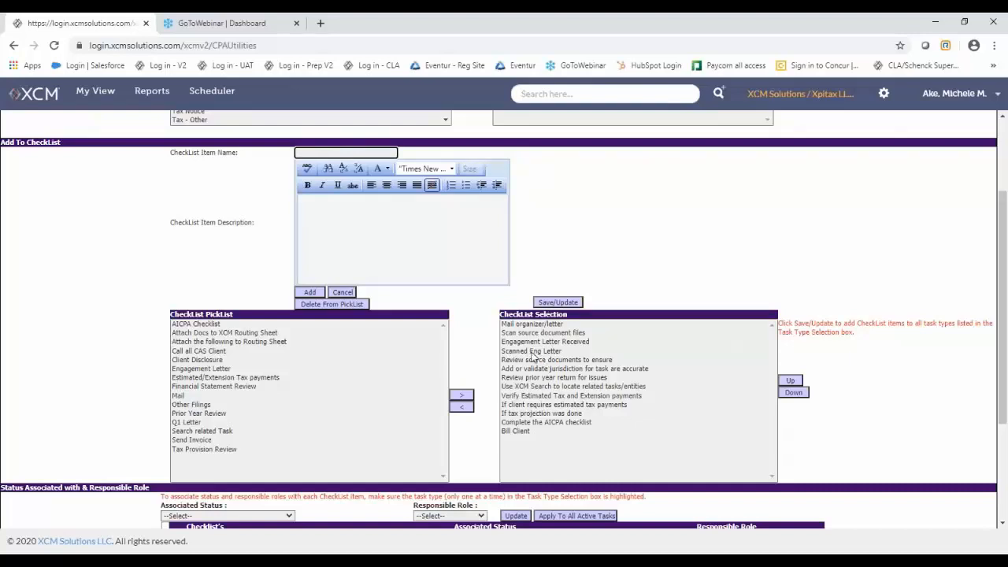
pyautogui.click(188, 371)
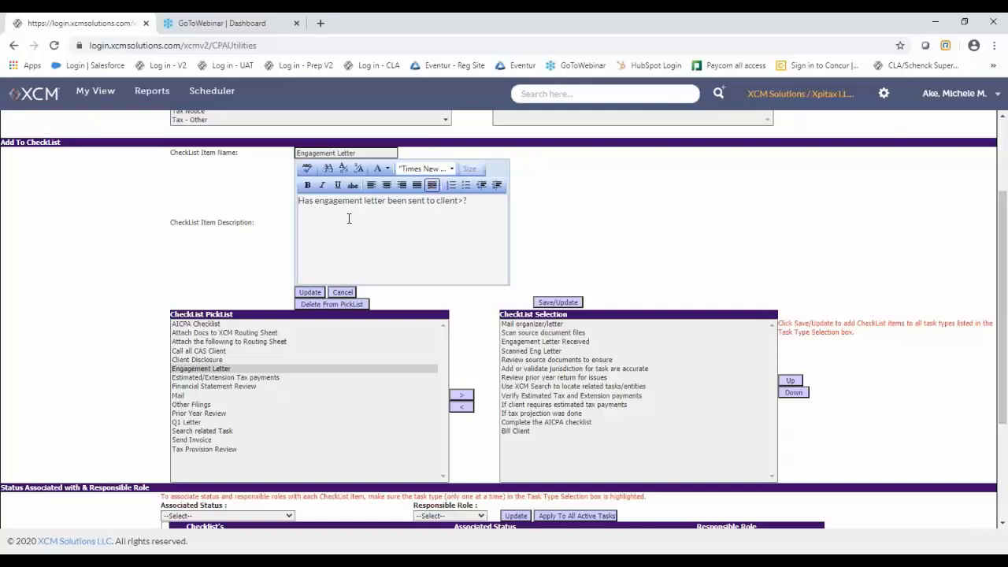
pyautogui.click(203, 432)
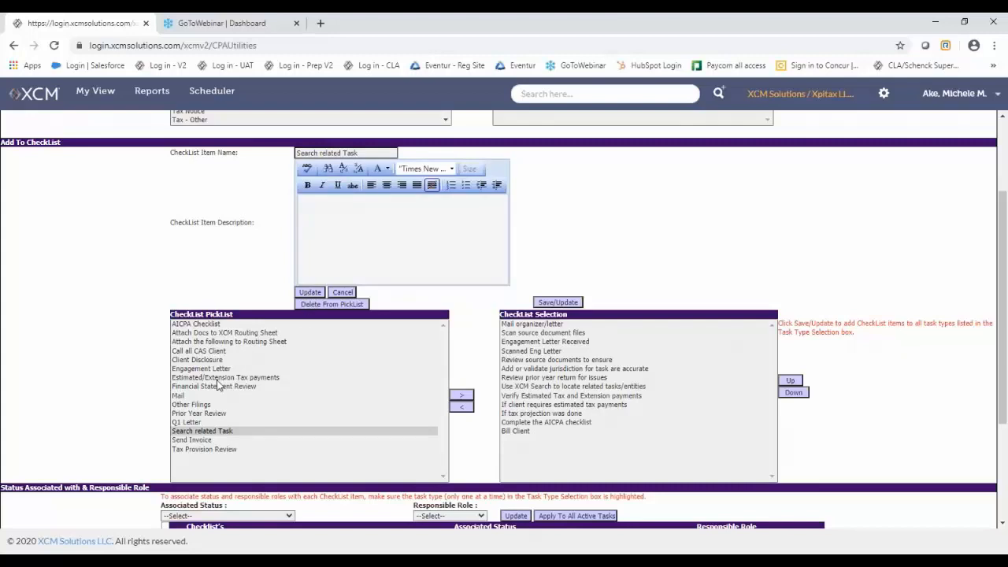
# - Add Call all CAS Client to the Tax - 1040 Individual checklist selection, save it, and move the item above Bill Client
pyautogui.click(219, 351)
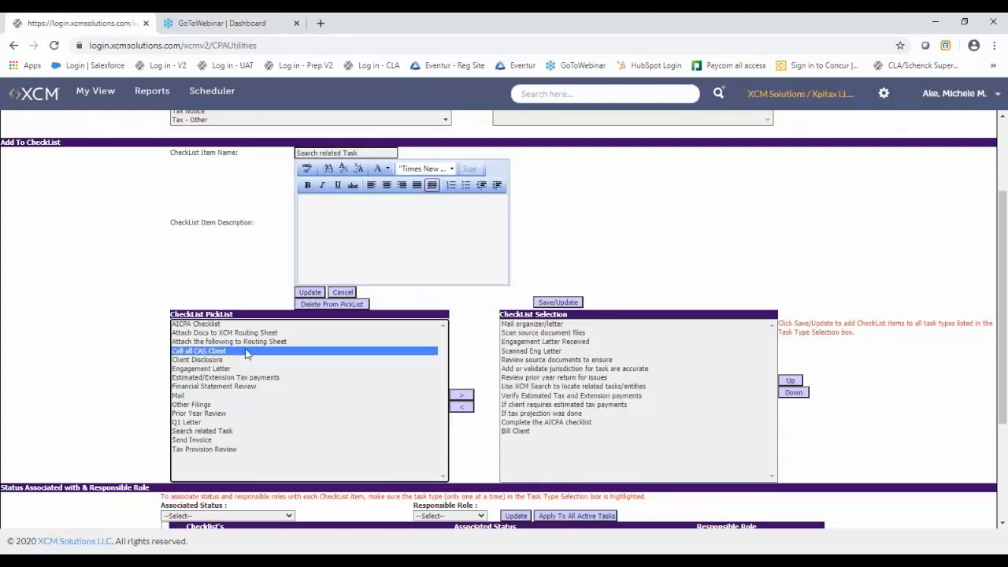
pyautogui.click(462, 395)
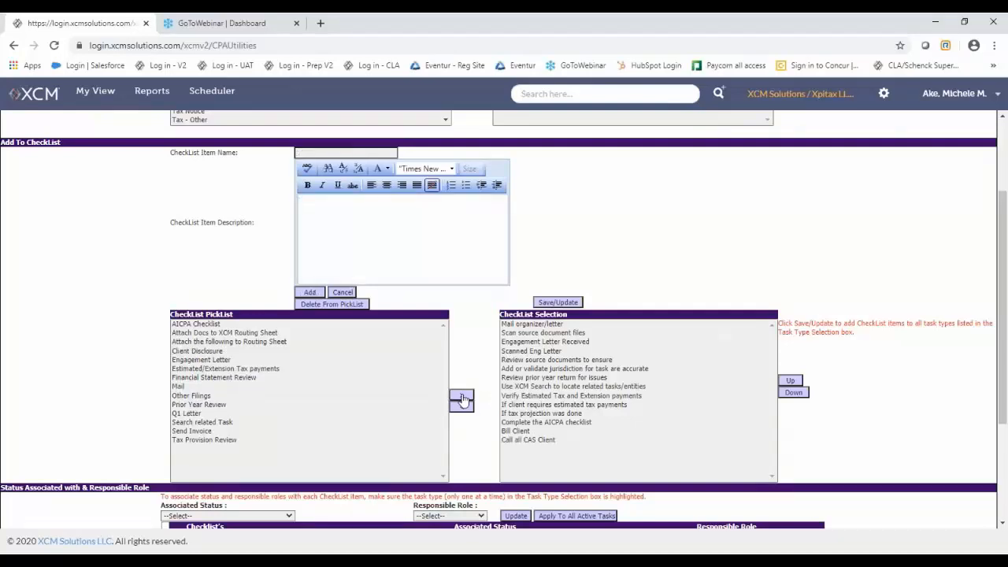
pyautogui.click(514, 440)
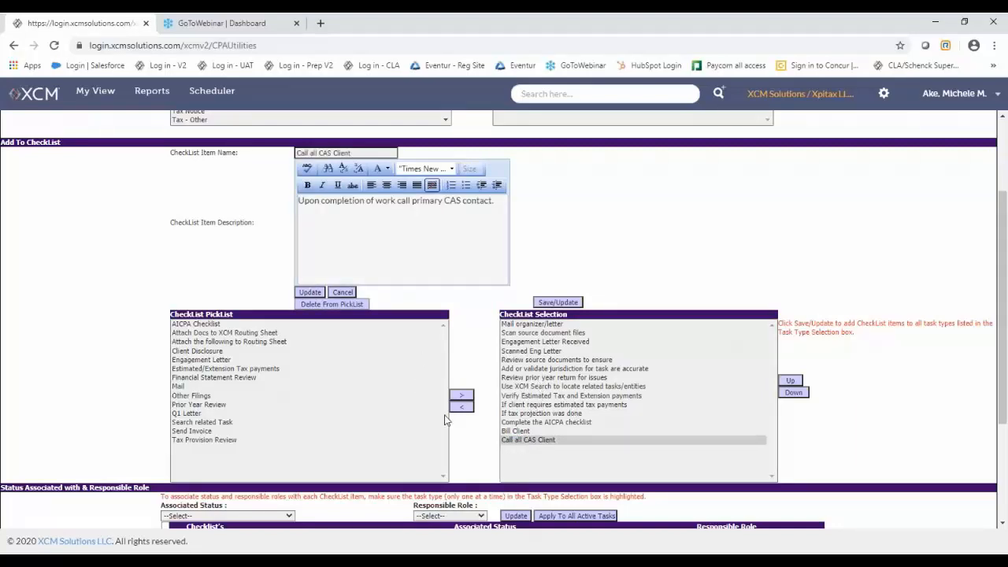
pyautogui.scroll(-2, 556, 411)
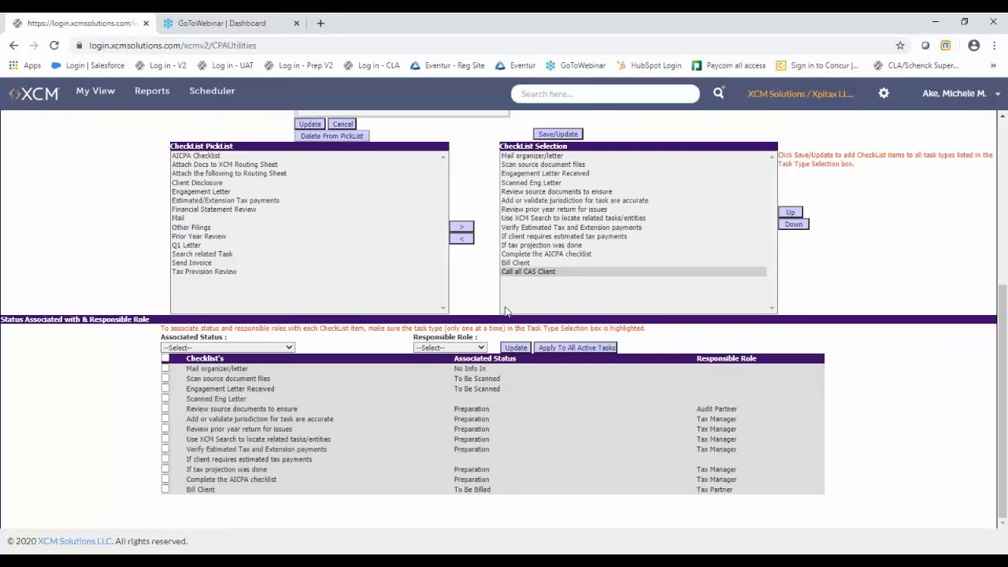
pyautogui.click(557, 134)
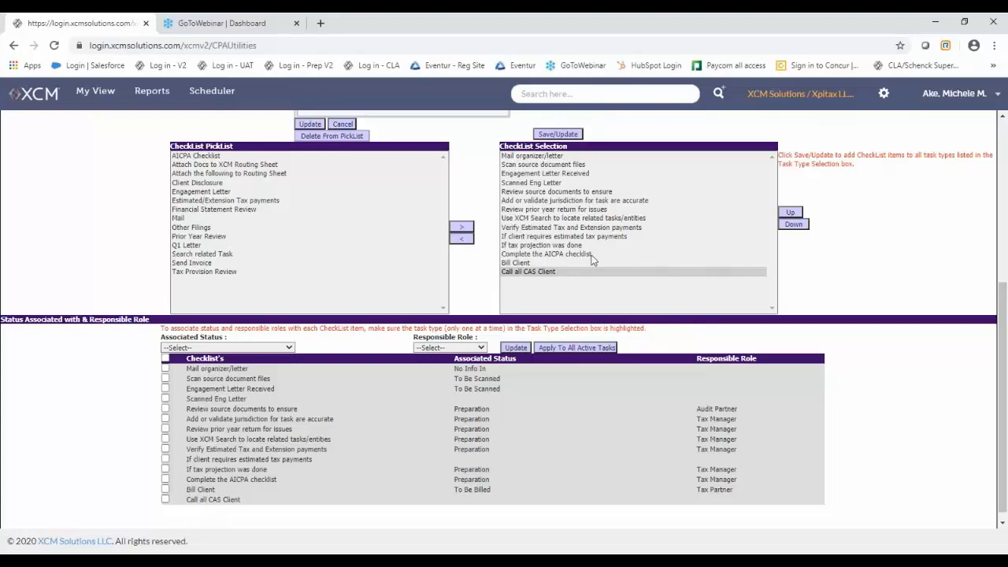
pyautogui.click(790, 213)
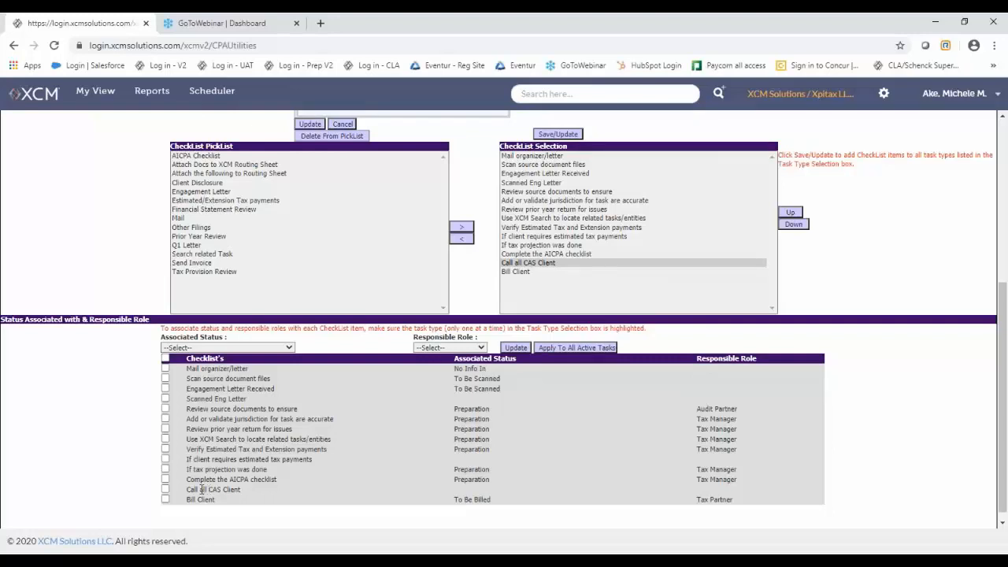
# - Assign the Call all CAS Client checklist item the associated status To Be Shipped and the responsible role Admin
pyautogui.click(165, 489)
pyautogui.click(289, 347)
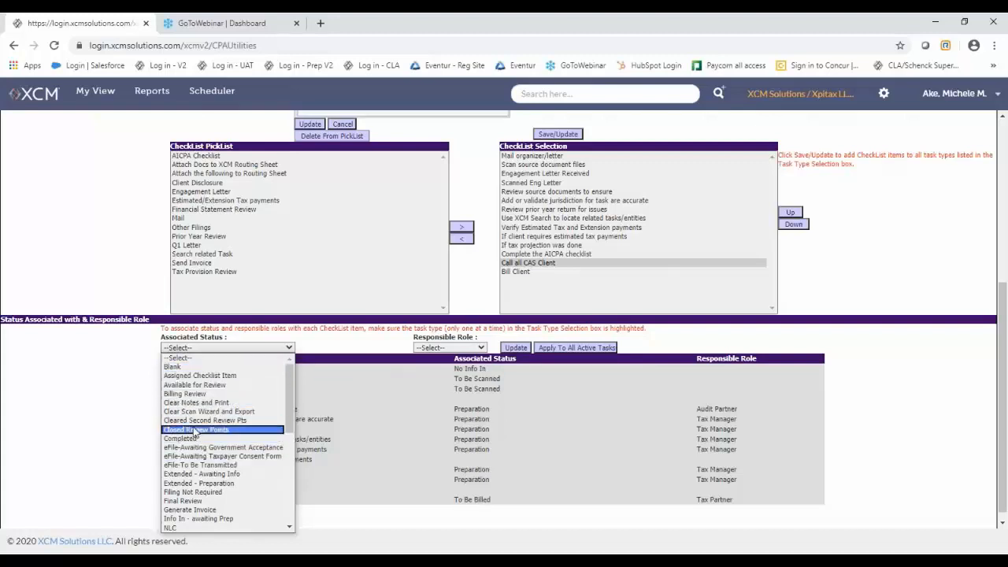
pyautogui.scroll(-5, 196, 430)
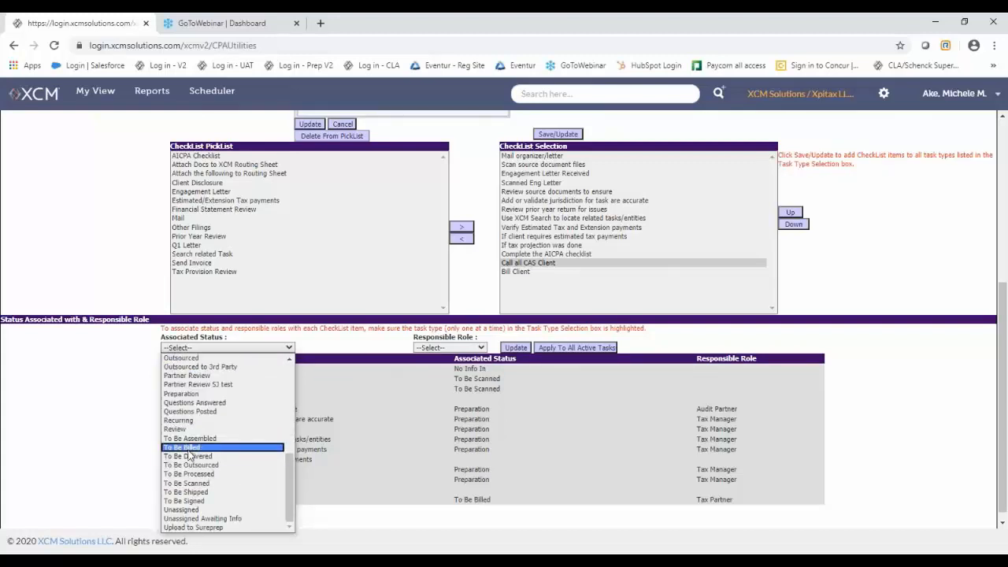
pyautogui.click(185, 492)
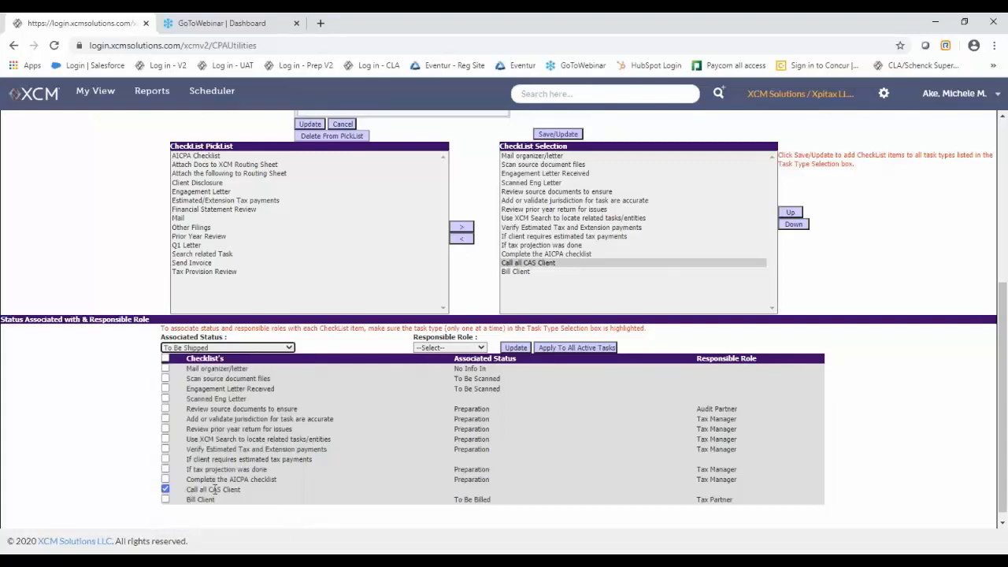
pyautogui.click(480, 348)
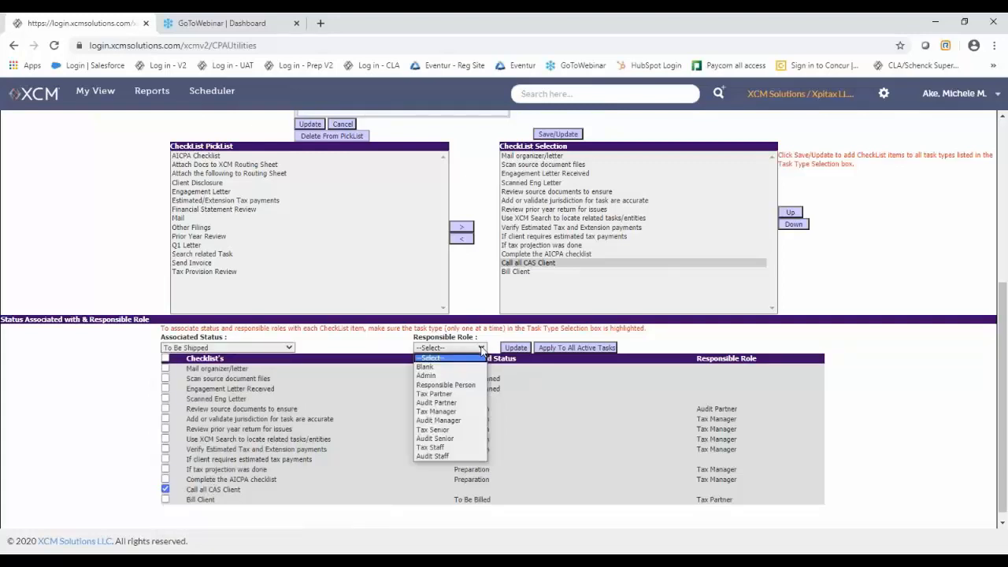
pyautogui.click(426, 377)
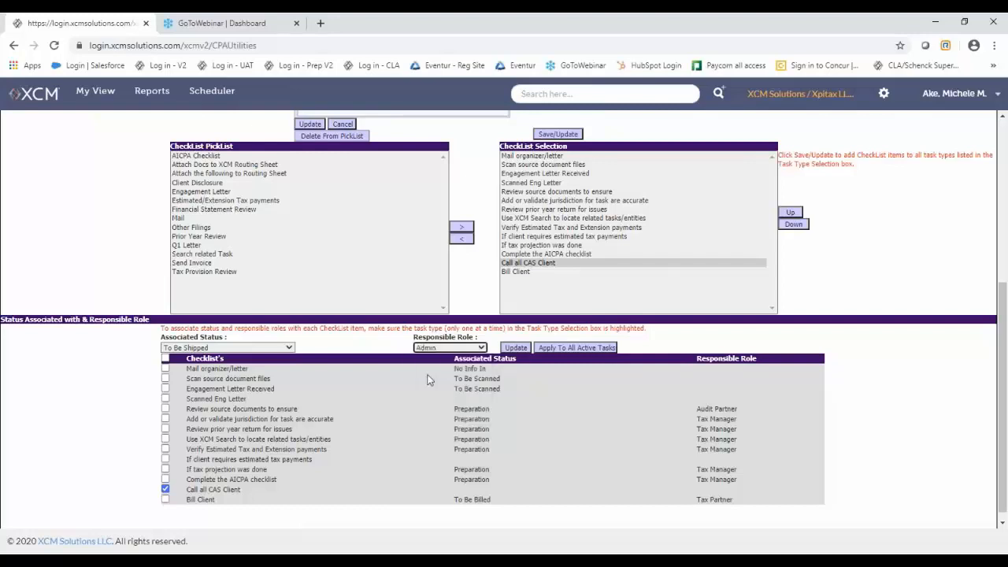
pyautogui.click(514, 348)
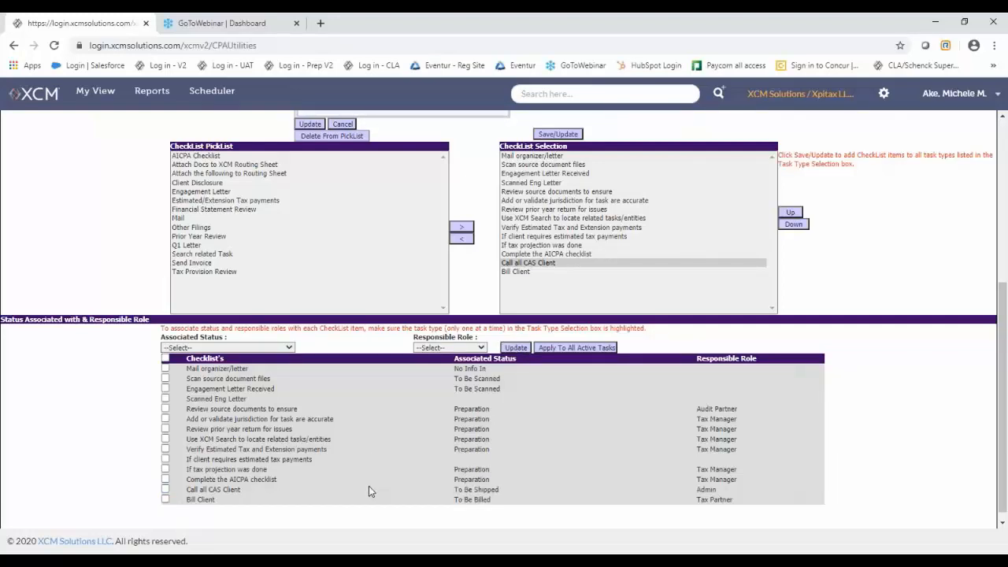
# - Review the Tax - 1040 Individual checklist setup and select the name text of the Call all CAS Client item
pyautogui.scroll(4, 369, 486)
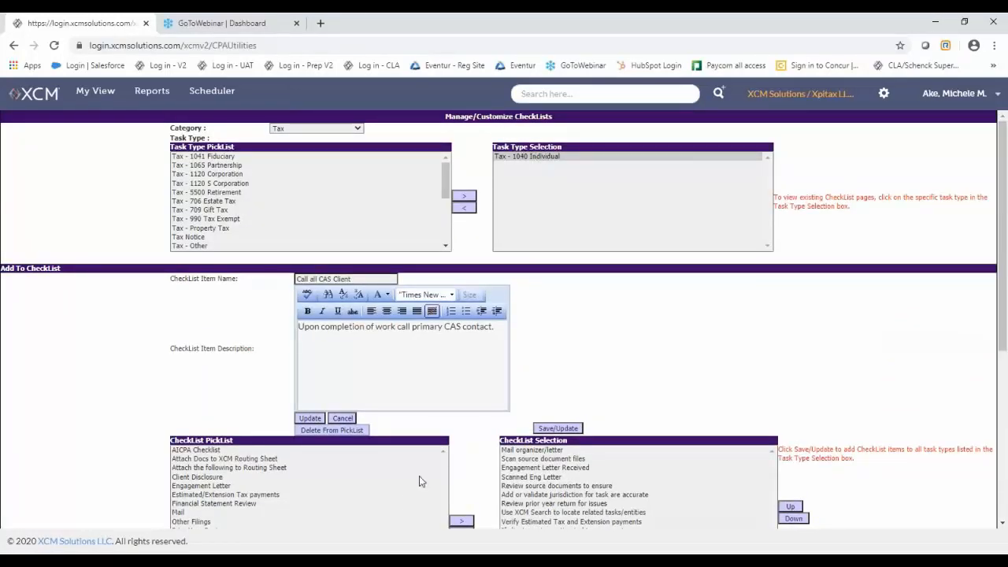
pyautogui.scroll(-4, 404, 505)
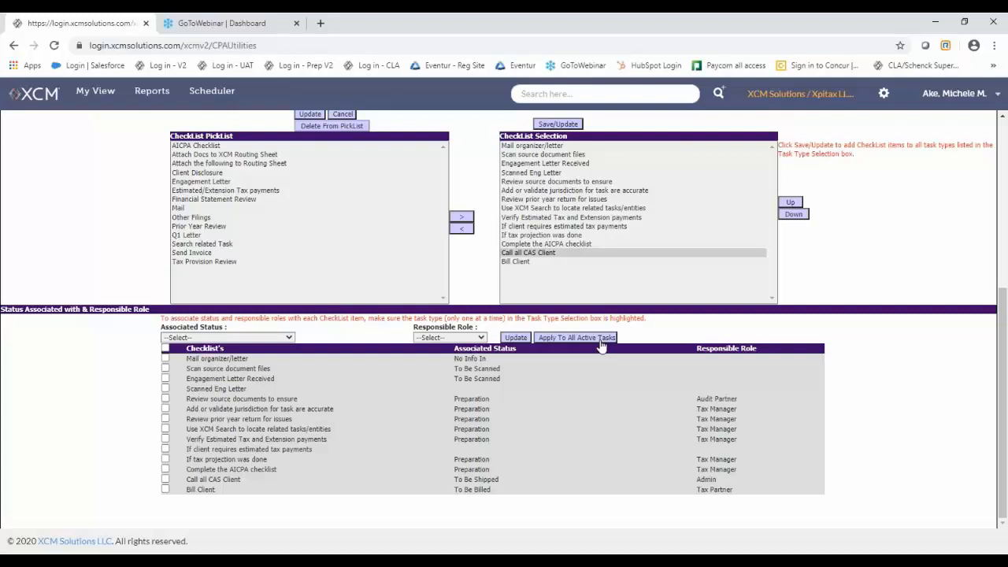
pyautogui.scroll(4, 493, 301)
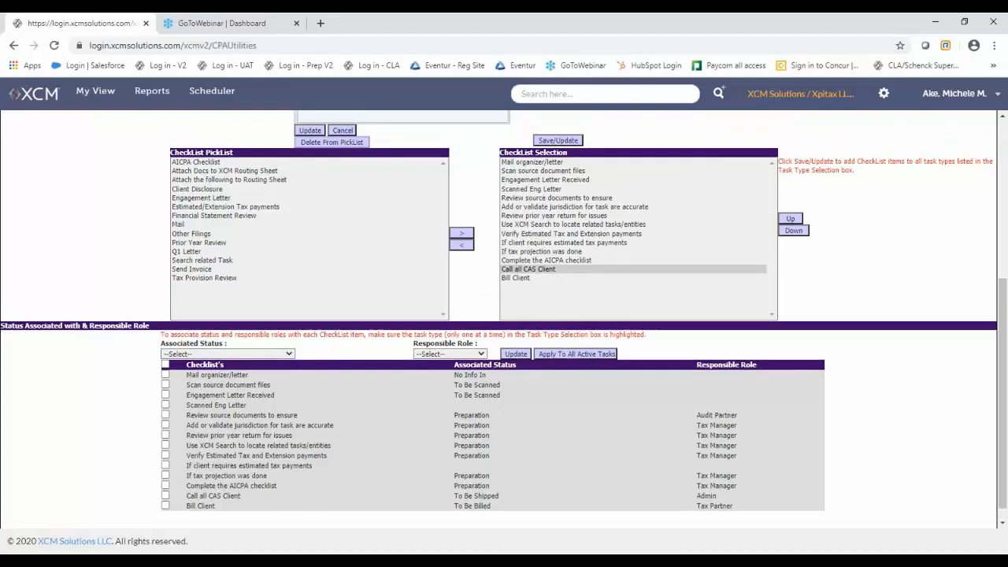
pyautogui.scroll(-1, 305, 459)
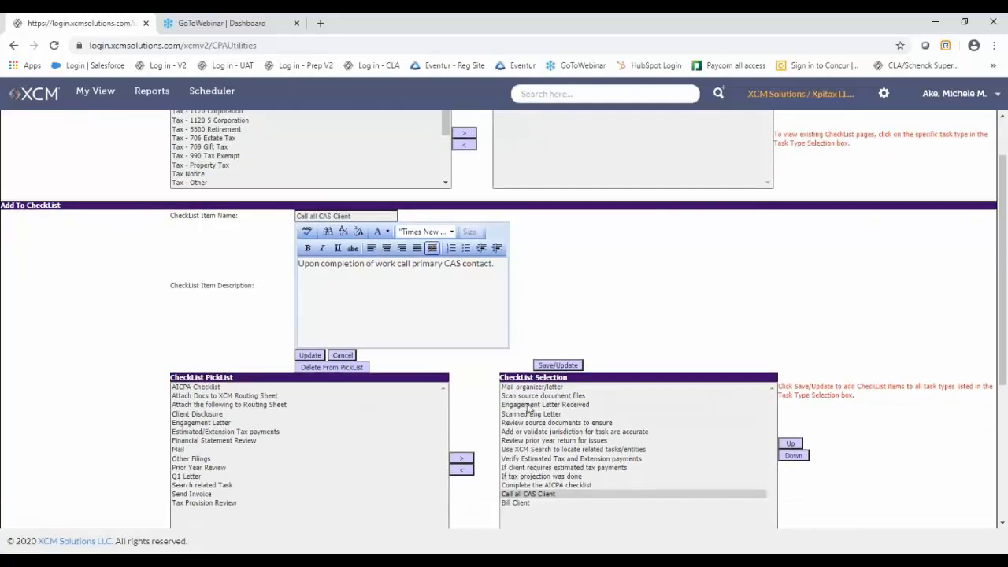
pyautogui.click(385, 265)
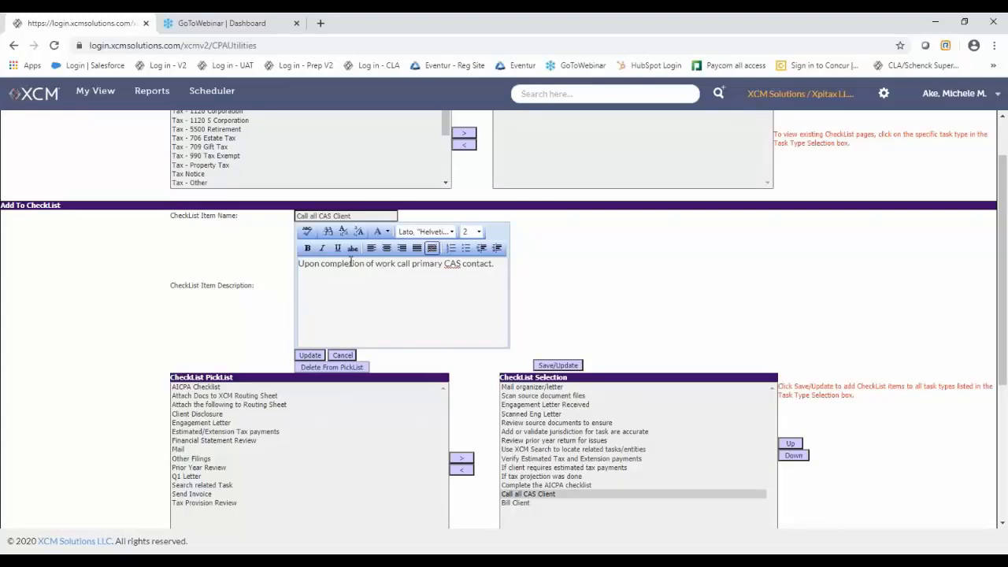
pyautogui.click(353, 215)
pyautogui.tripleClick(353, 215)
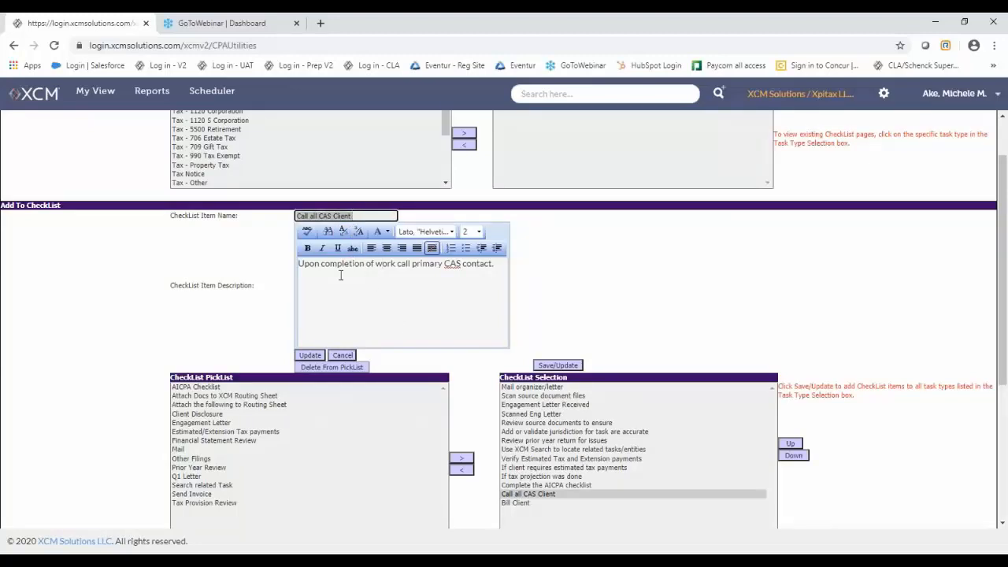
# - Remove Call all CAS Client from the Tax - 1040 Individual checklist selection and delete the item from the checklist picklist
pyautogui.click(510, 494)
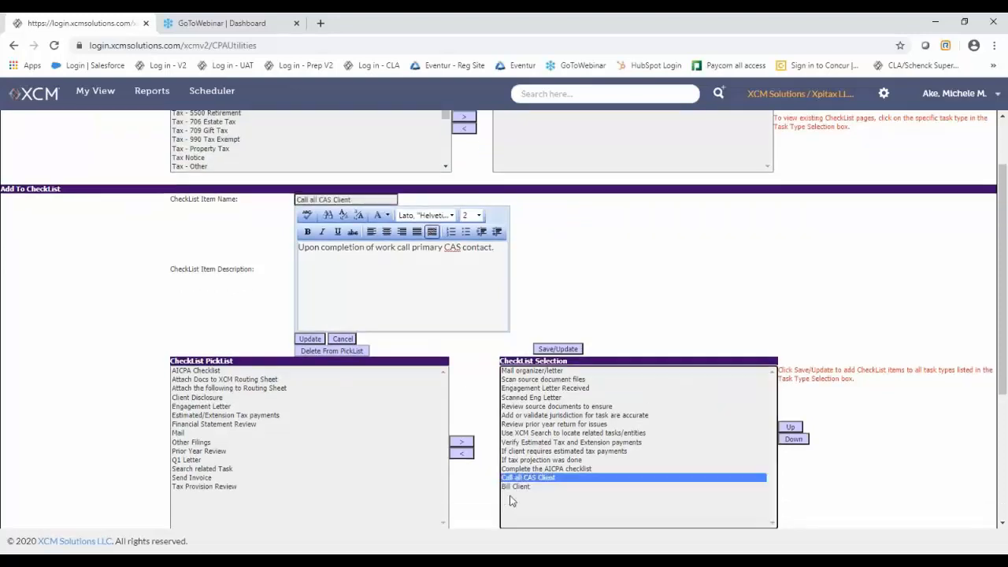
pyautogui.click(460, 454)
pyautogui.click(181, 496)
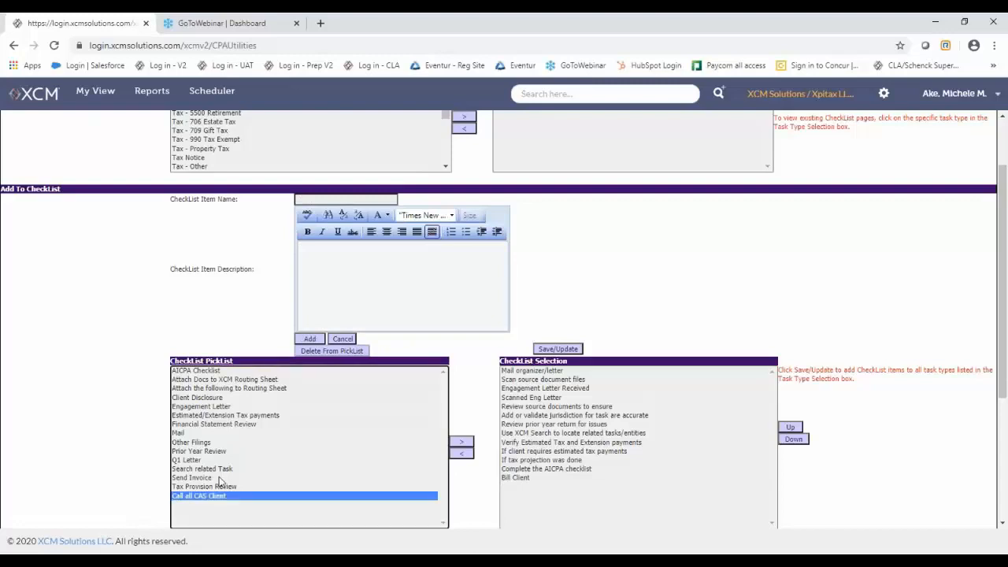
pyautogui.click(315, 352)
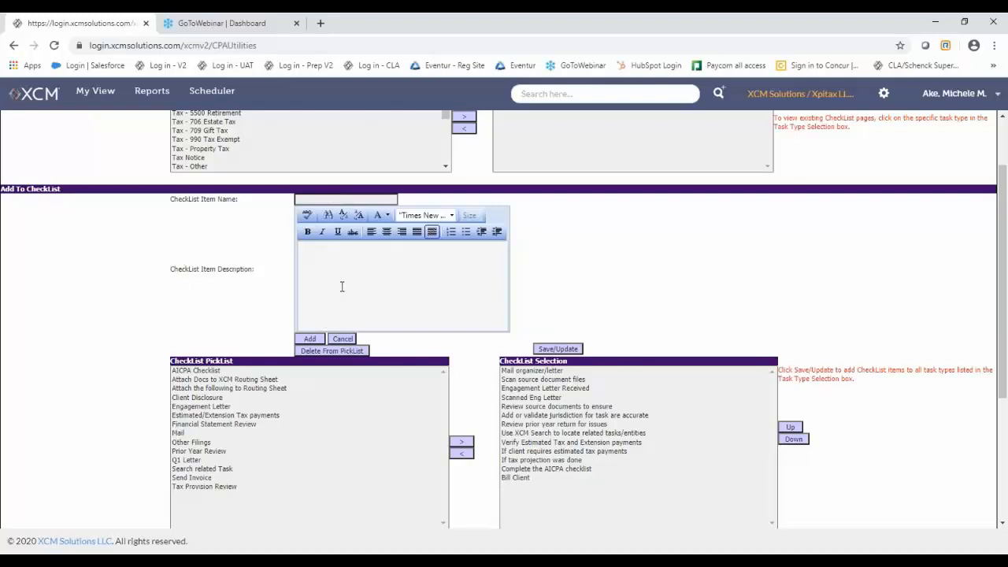
pyautogui.scroll(1, 345, 277)
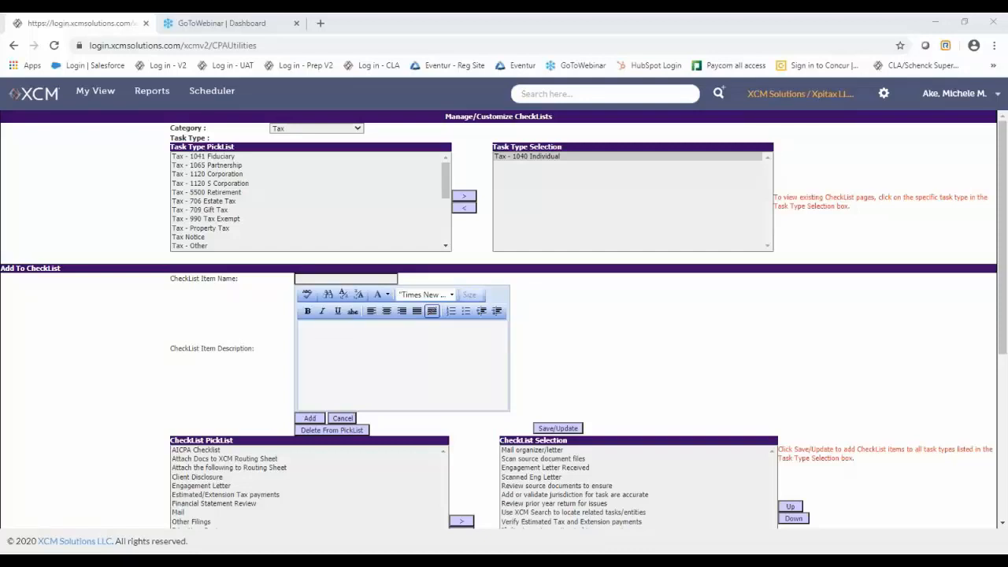
# - Open the Manage Workflow Mapping utility and view the available categories, keeping Tax selected
pyautogui.click(883, 96)
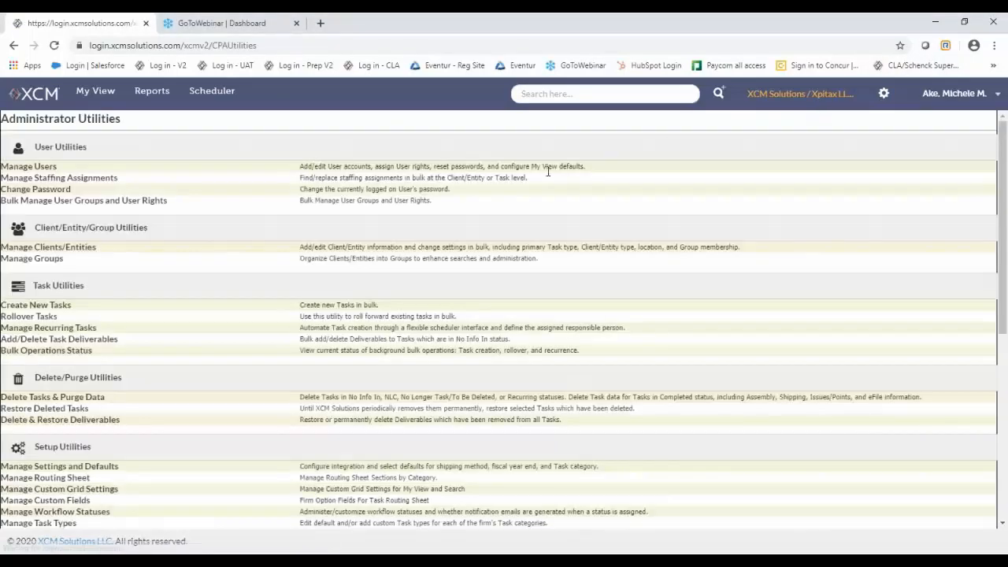
pyautogui.scroll(-5, 240, 244)
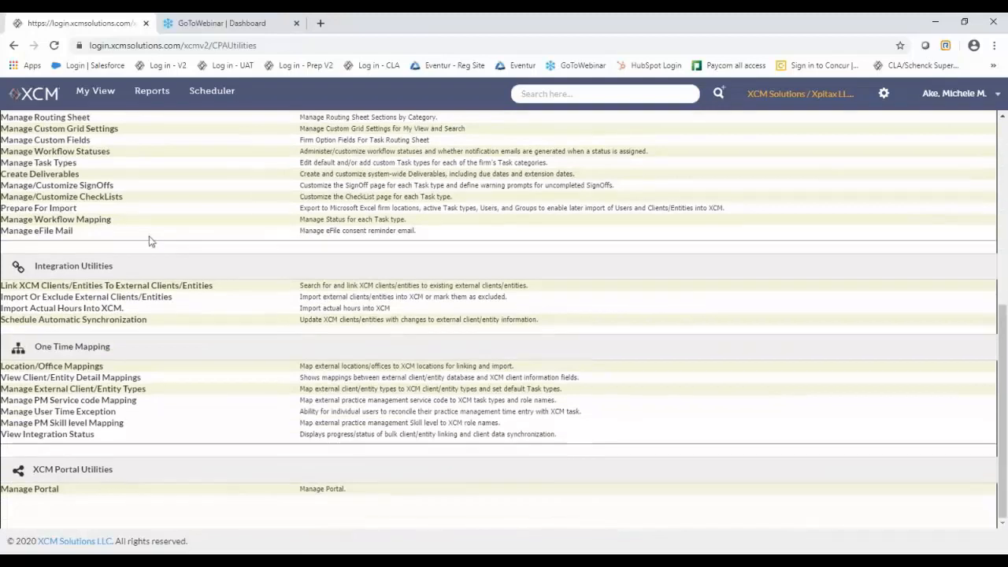
pyautogui.click(37, 221)
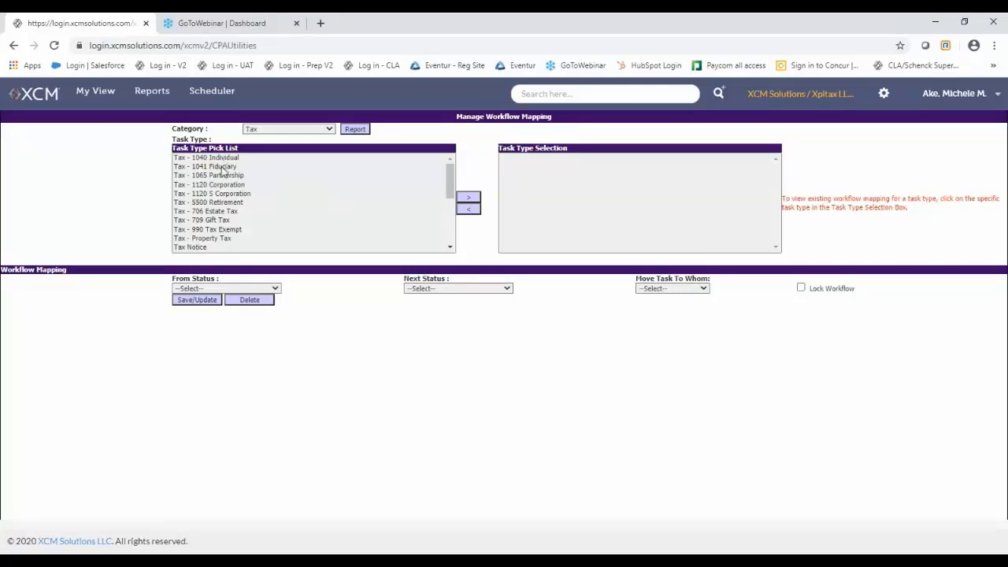
pyautogui.click(328, 129)
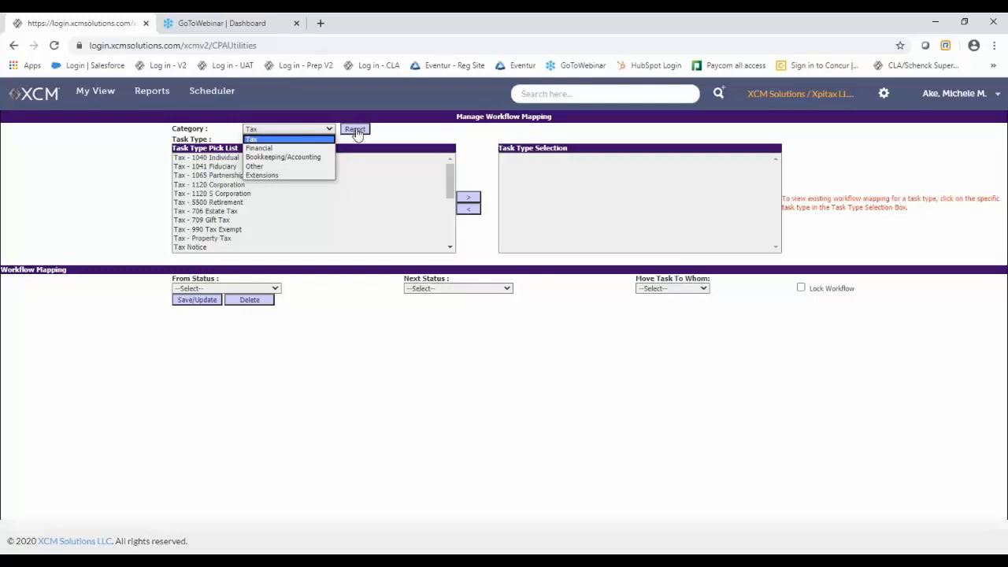
pyautogui.click(296, 128)
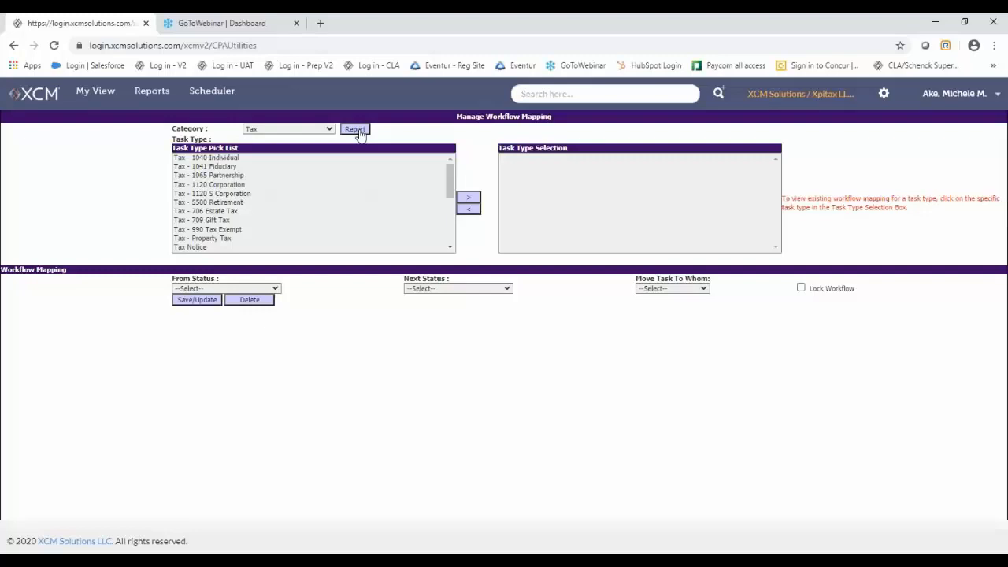
# - Add Tax - 1041 Fiduciary to the task type selection and display its existing workflow mapping
pyautogui.click(219, 168)
pyautogui.click(467, 197)
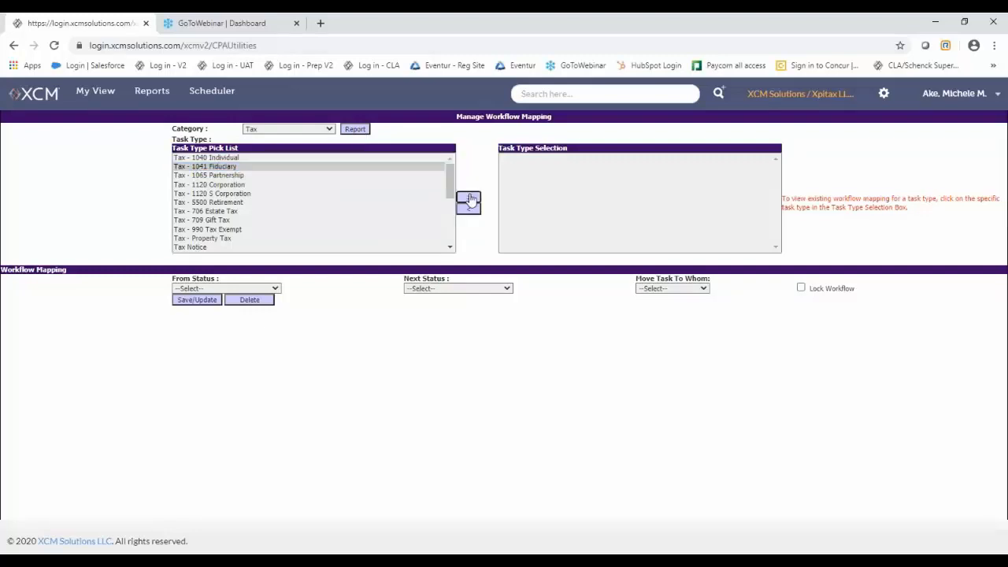
pyautogui.click(533, 158)
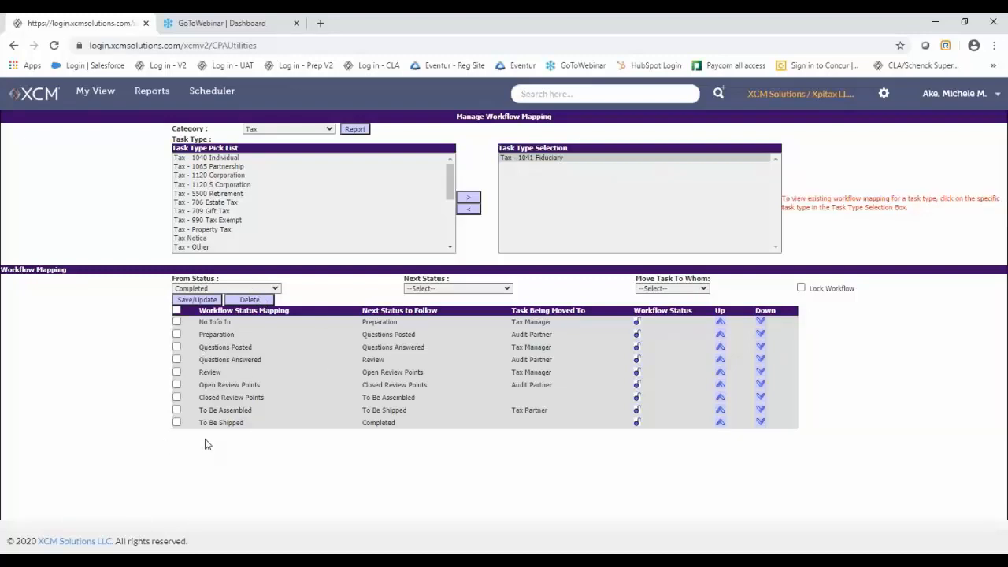
# - Add a workflow mapping from Info In - awaiting Prep to Preparation that moves the task to Tax Staff, and save it
pyautogui.click(275, 289)
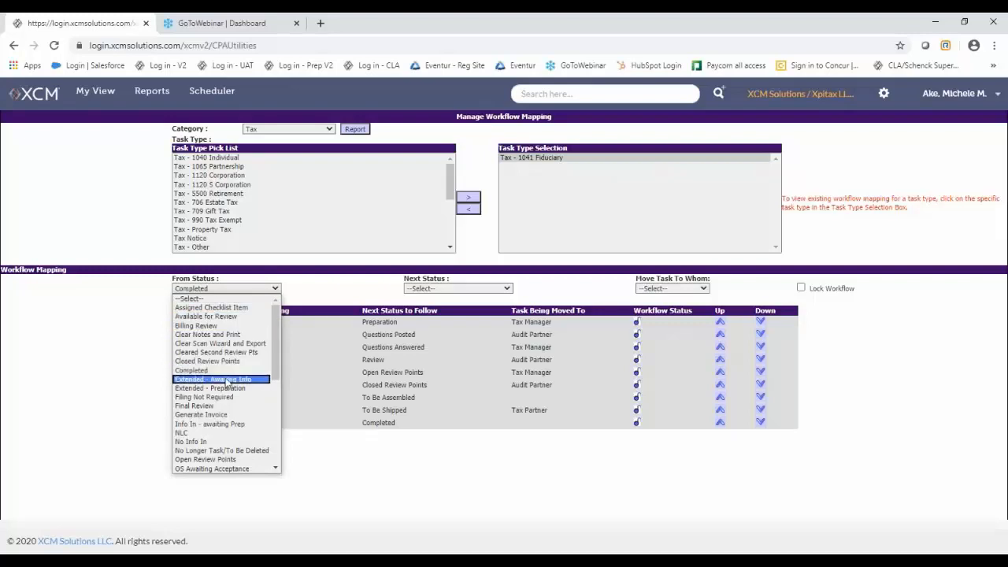
pyautogui.click(202, 425)
pyautogui.click(490, 290)
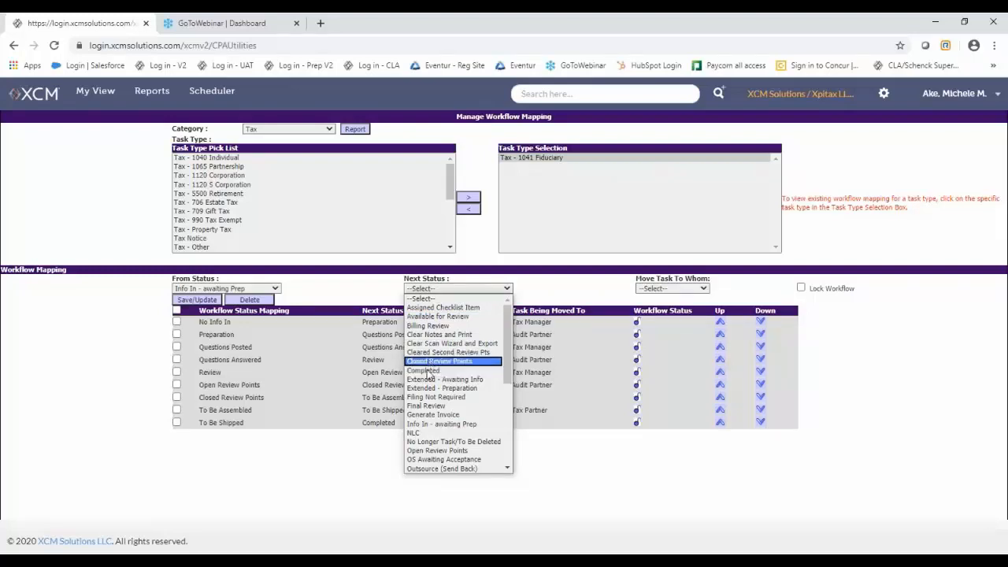
pyautogui.scroll(-5, 429, 371)
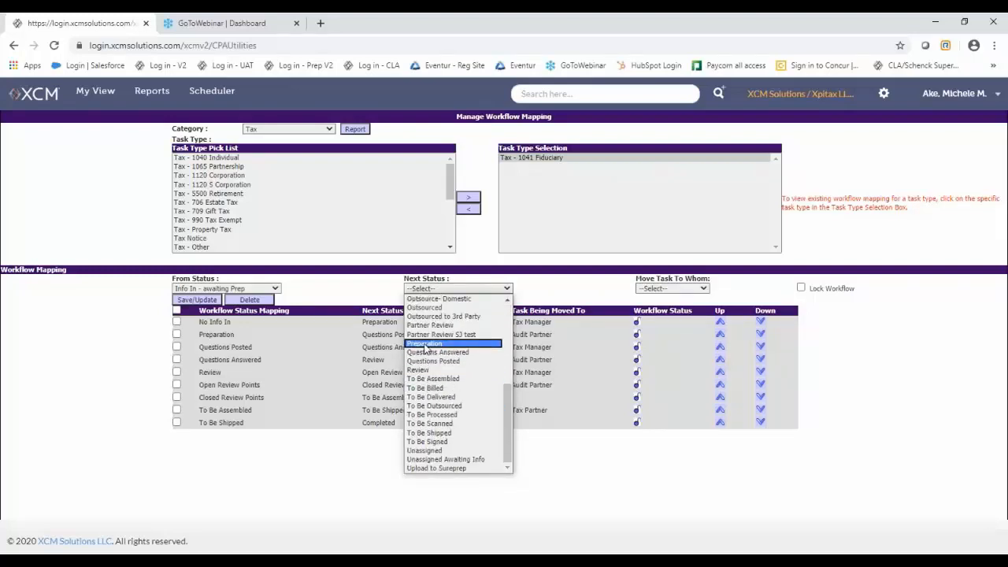
pyautogui.click(426, 344)
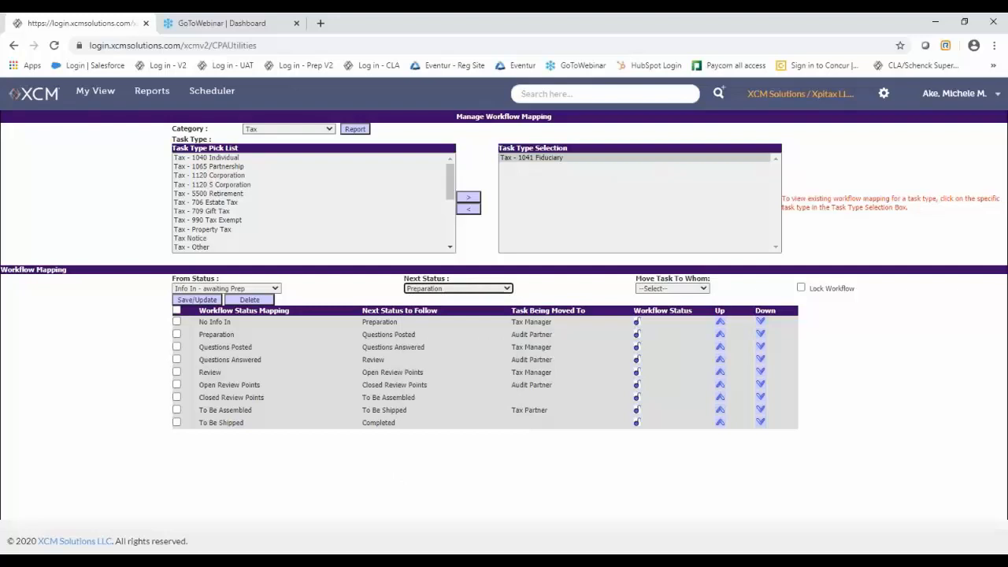
pyautogui.click(704, 289)
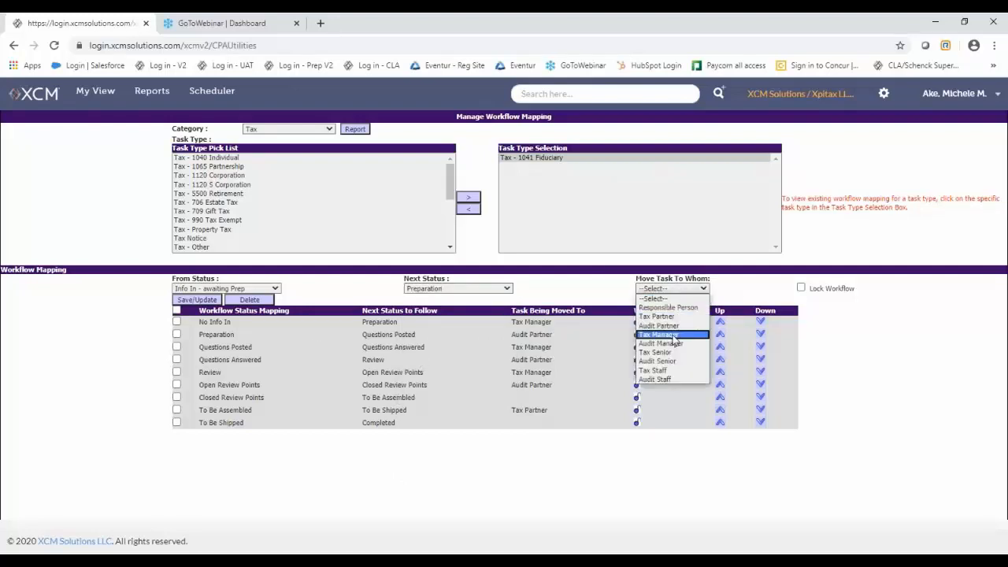
pyautogui.click(649, 371)
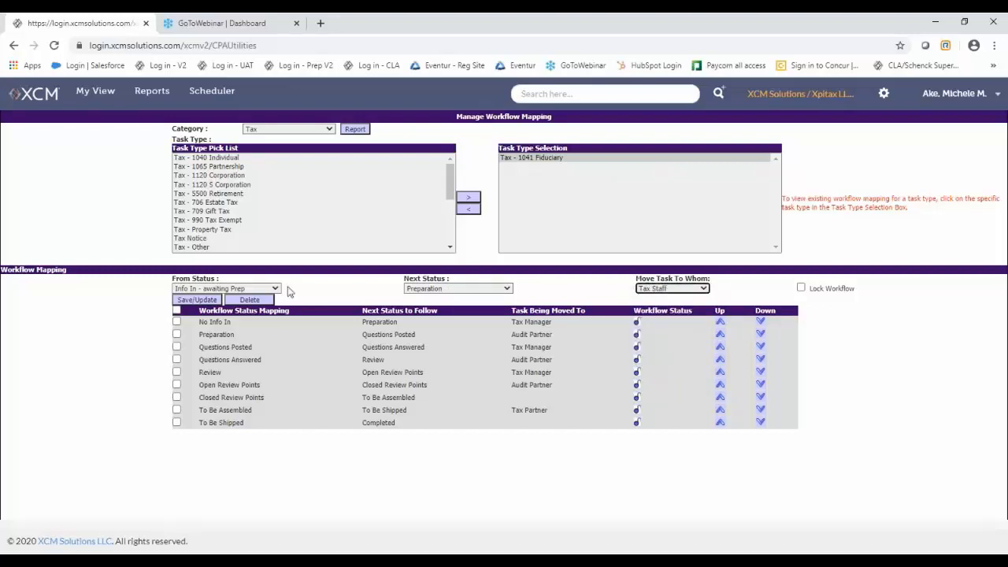
pyautogui.click(205, 303)
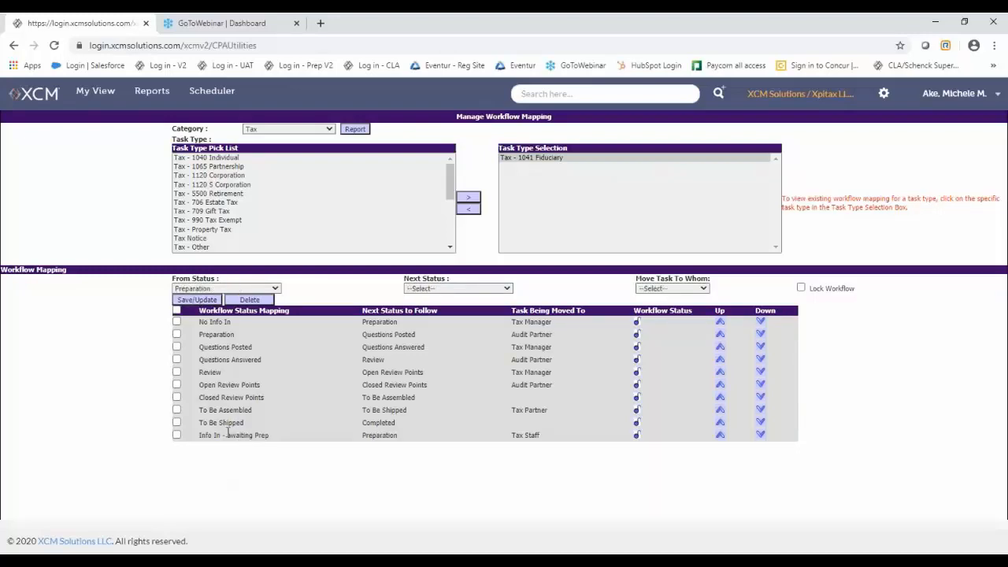
# - Move the Info In - awaiting Prep mapping above To Be Shipped, and delete that mapping from the workflow
pyautogui.click(720, 435)
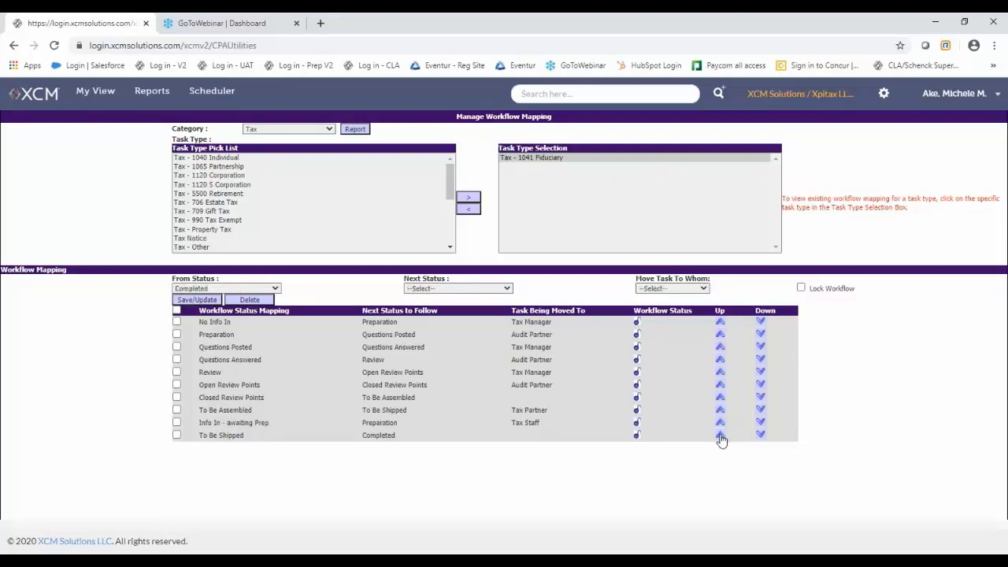
pyautogui.click(719, 435)
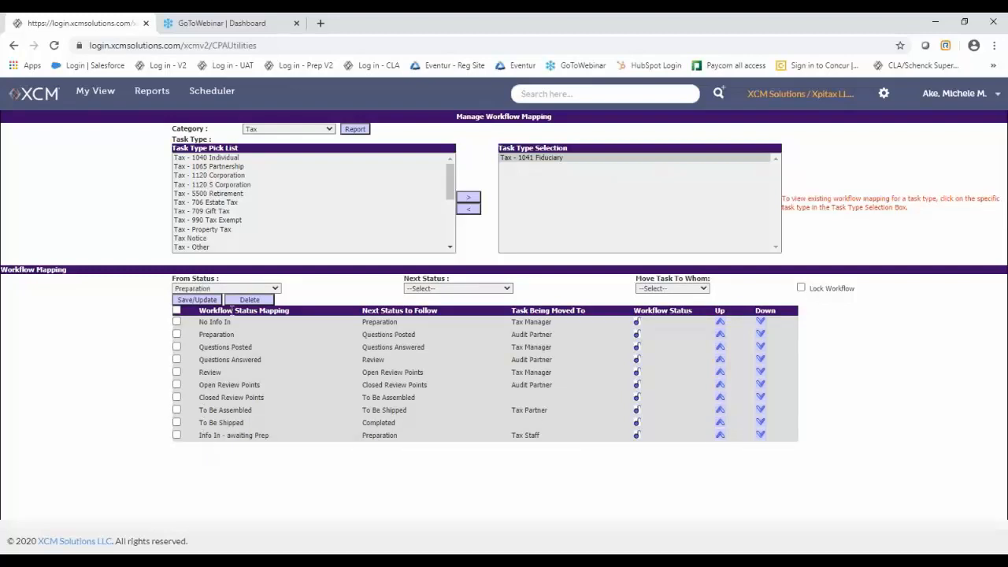
pyautogui.click(719, 436)
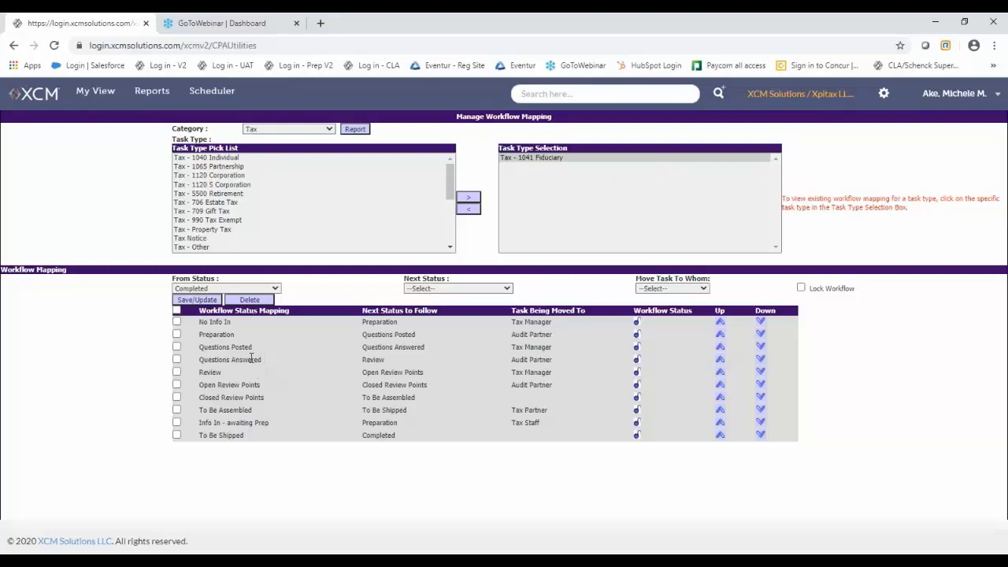
pyautogui.click(177, 425)
pyautogui.click(268, 300)
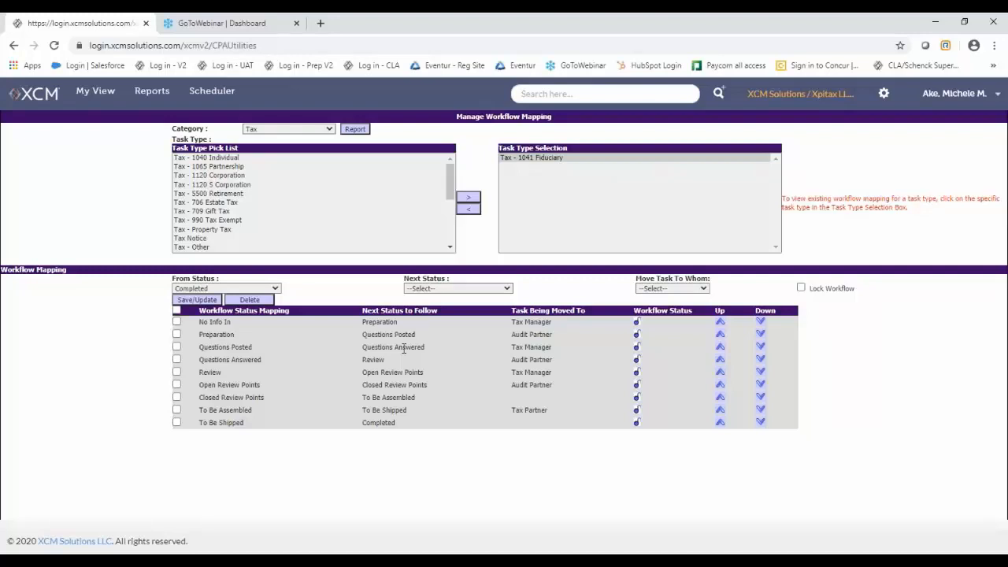
# - Open the Help Center from My View, review the Process Guides list within Release Notes, Guides & Procedures, and close the help window
pyautogui.click(87, 90)
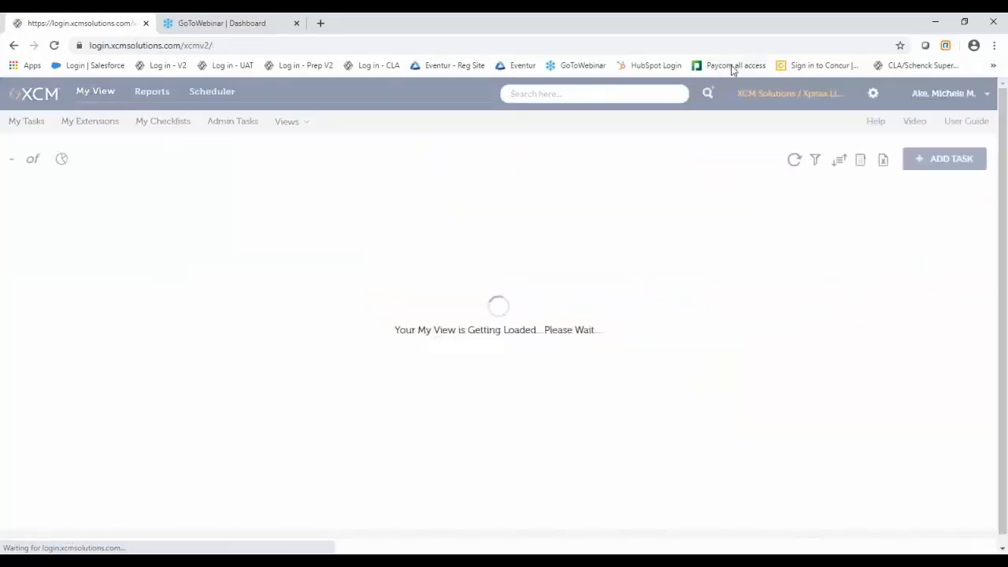
pyautogui.click(879, 121)
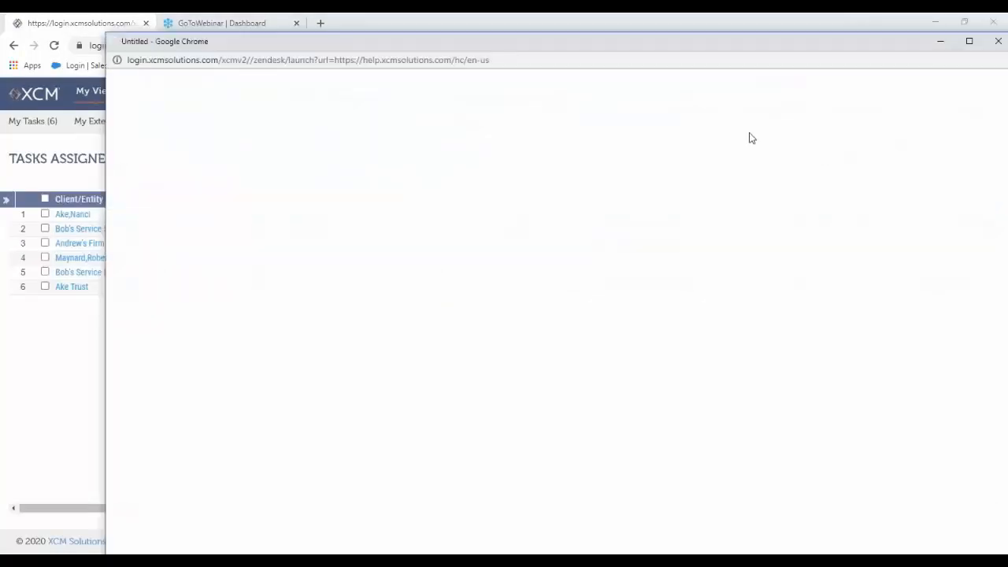
pyautogui.moveTo(591, 42); pyautogui.dragTo(489, 51)
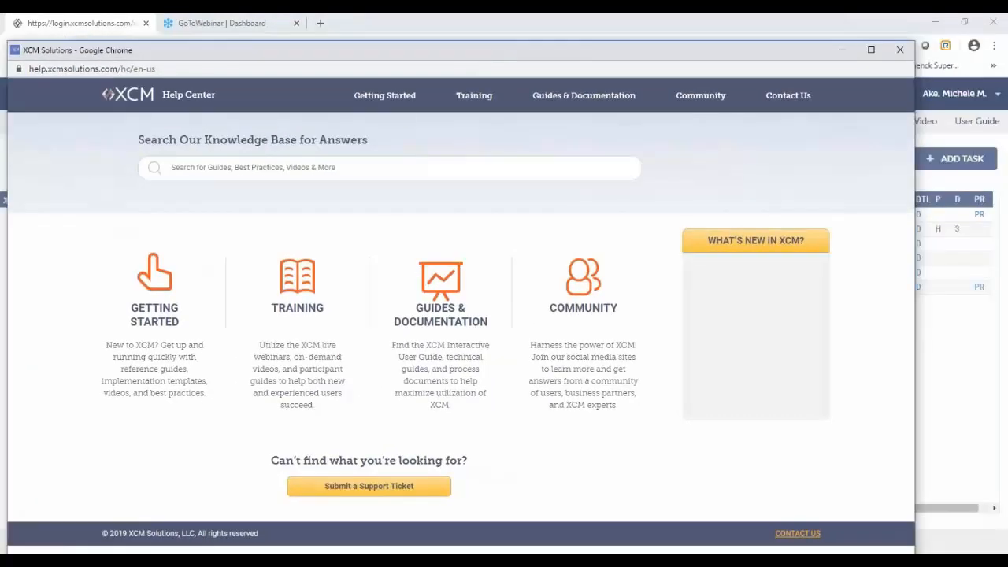
pyautogui.click(430, 291)
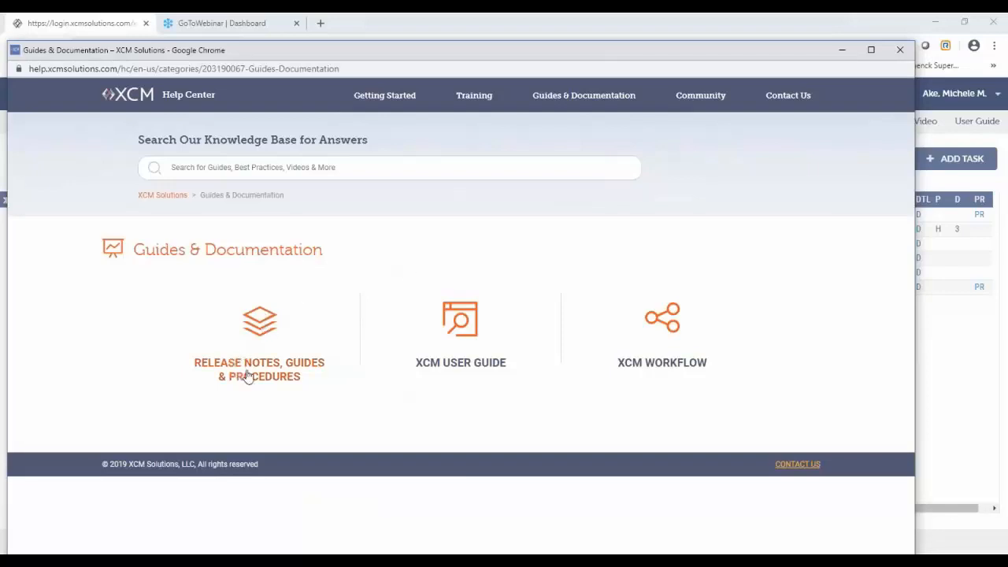
pyautogui.click(263, 322)
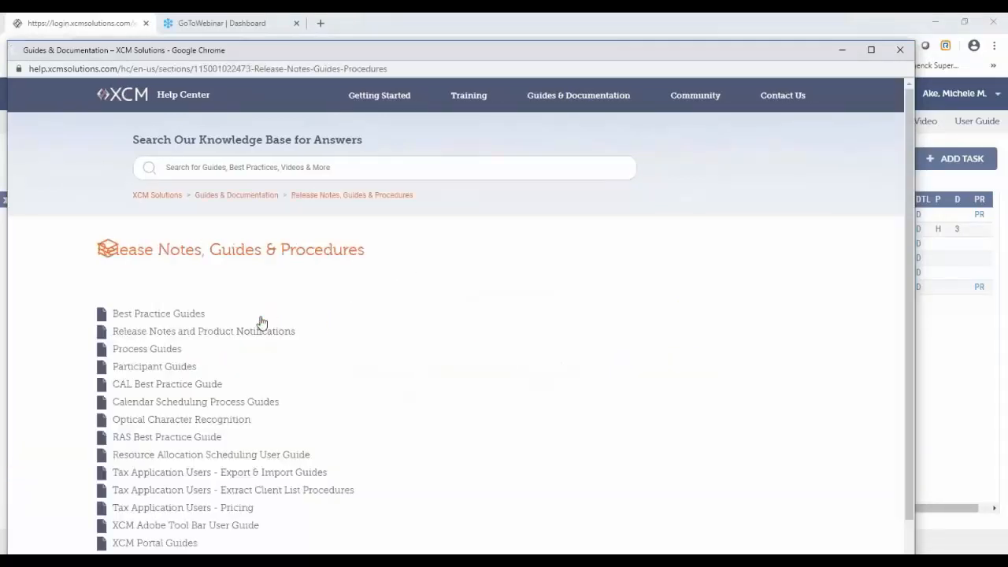
pyautogui.click(139, 350)
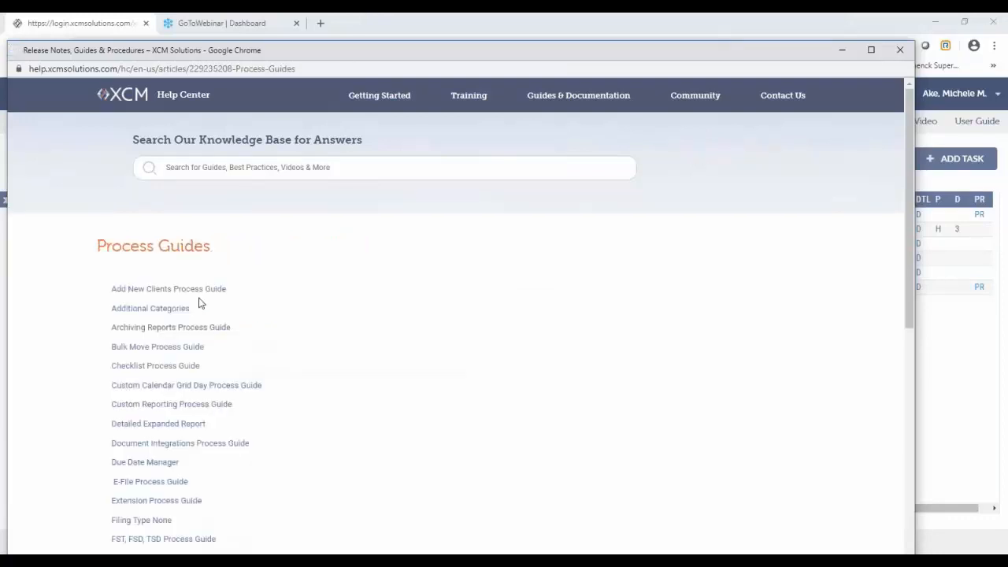
pyautogui.scroll(-5, 247, 289)
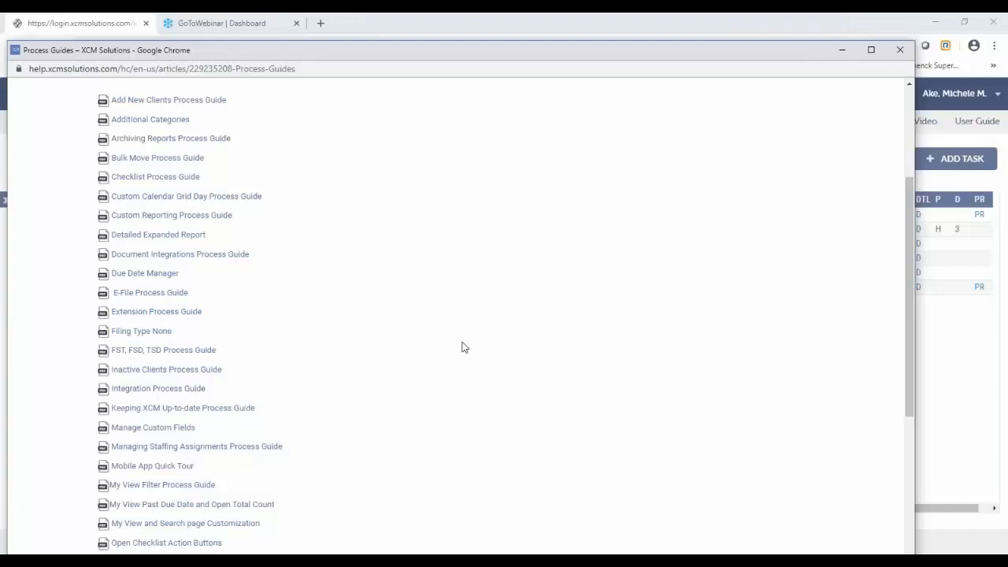
pyautogui.click(901, 50)
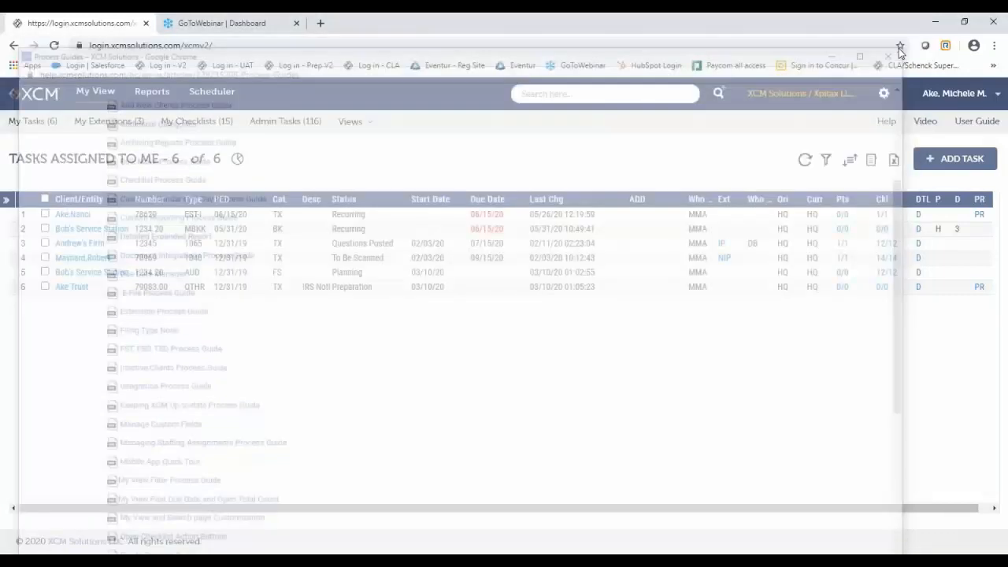